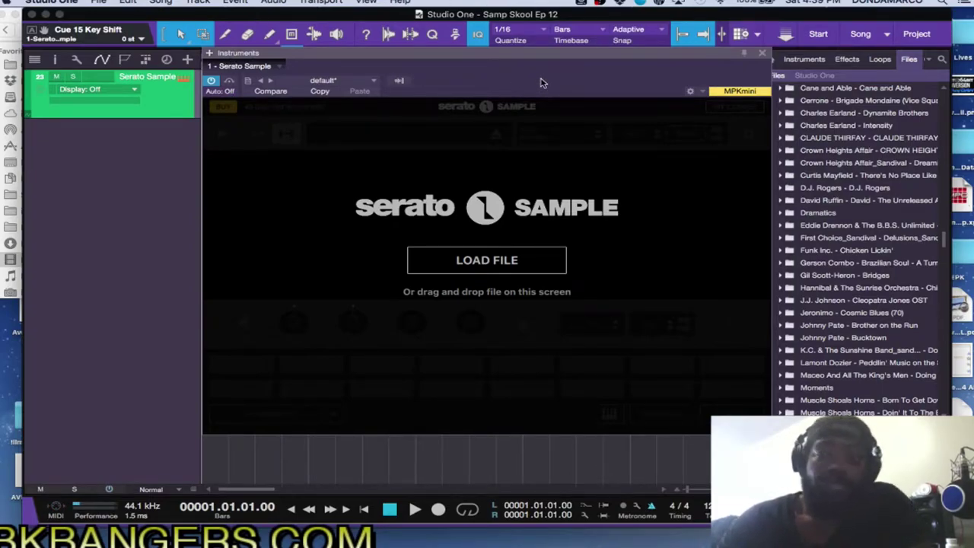
- Move the Serato Sample window clear of the browser and check the Serato vendor folder in the instrument list
mouse_move(537, 60)
left_mouse_down()
mouse_move(537, 95)
mouse_move(534, 53)
left_mouse_up()
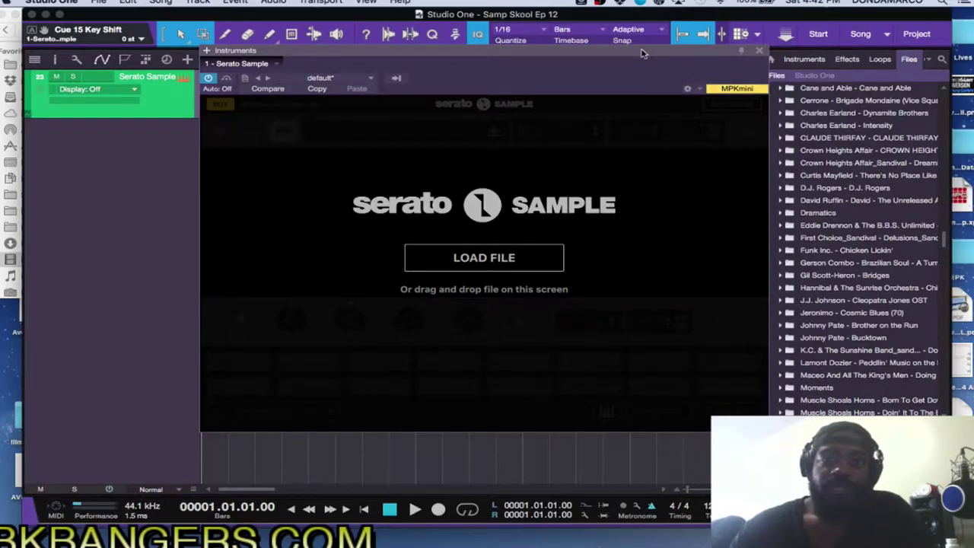
left_click_drag(641, 53, 626, 55)
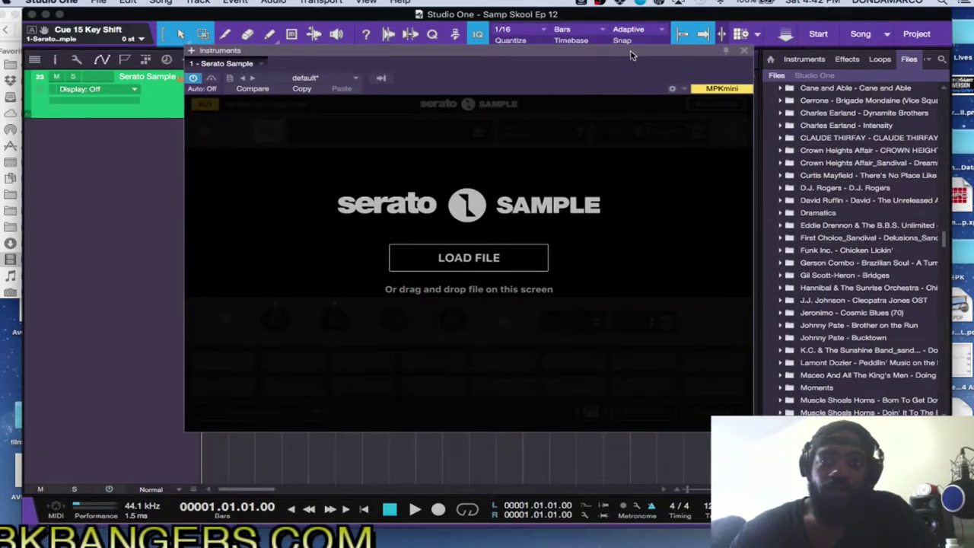
left_click(796, 60)
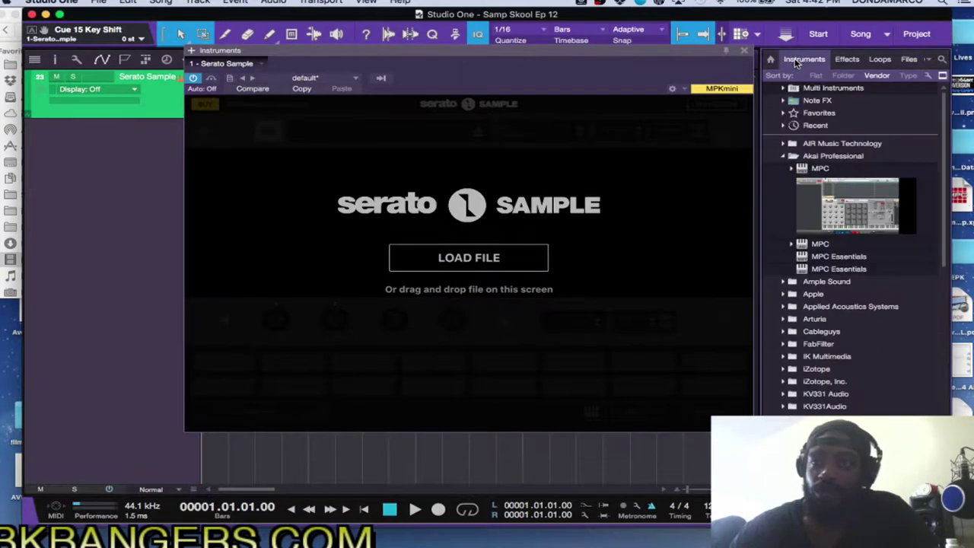
scroll(823, 340, "down", 8)
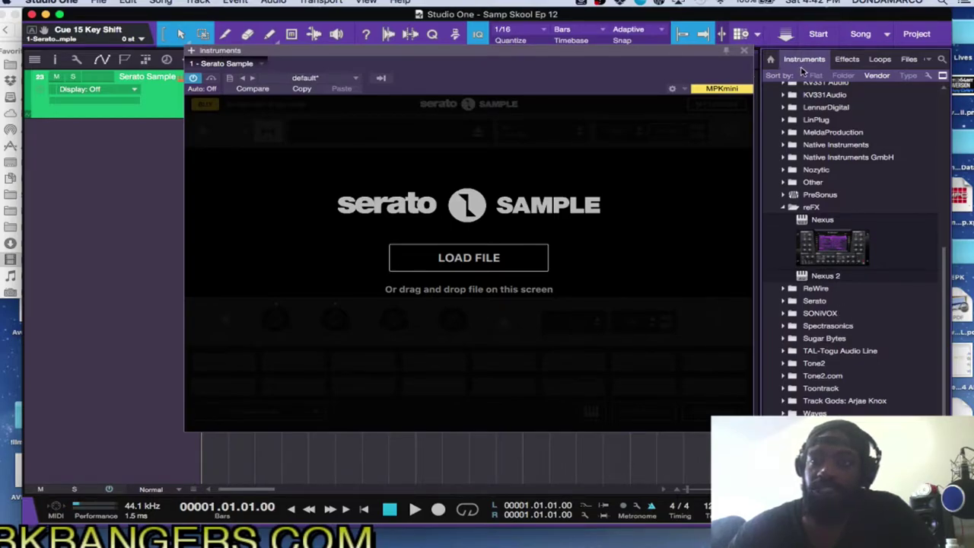
left_click(788, 303)
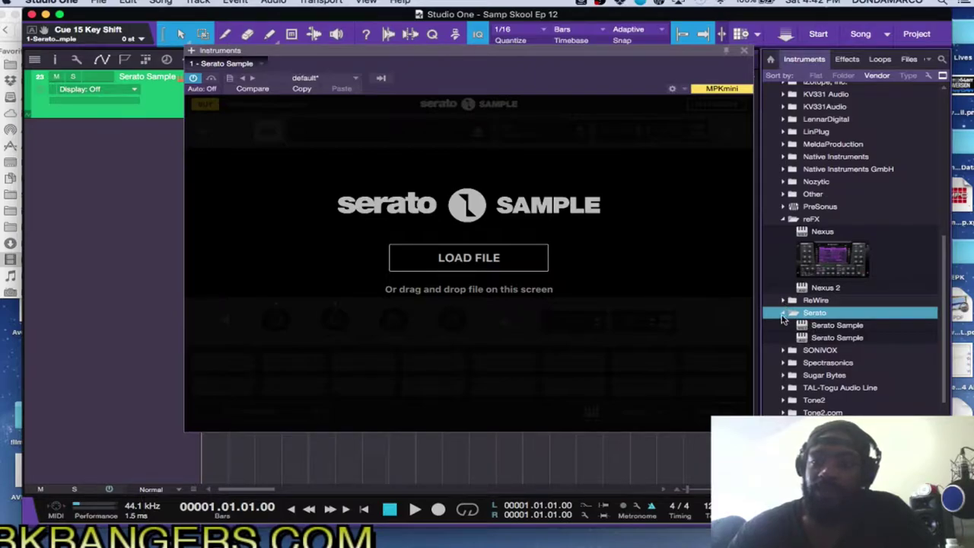
left_click(782, 312)
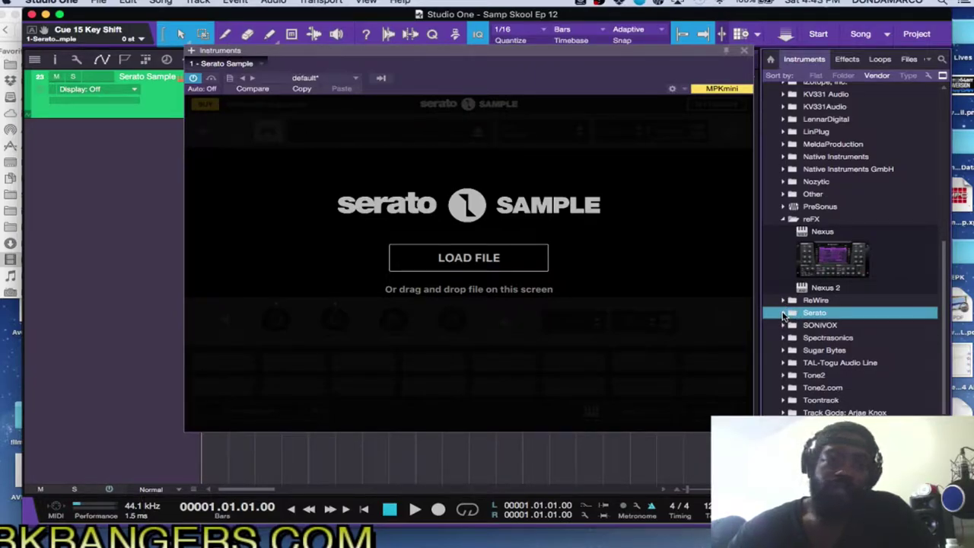
- Update the plug-in thumbnail for Serato Sample and check it in the Serato vendor folder
left_click(262, 65)
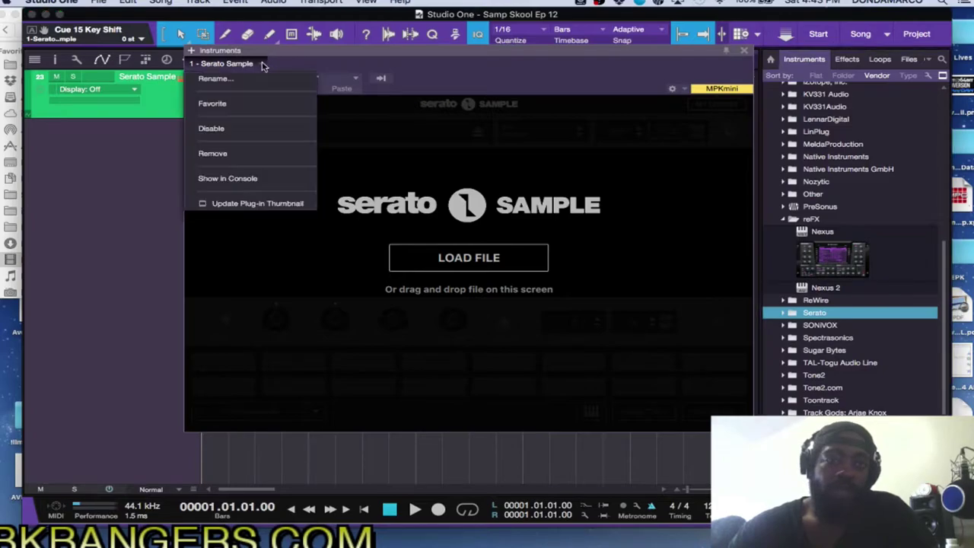
left_click(252, 202)
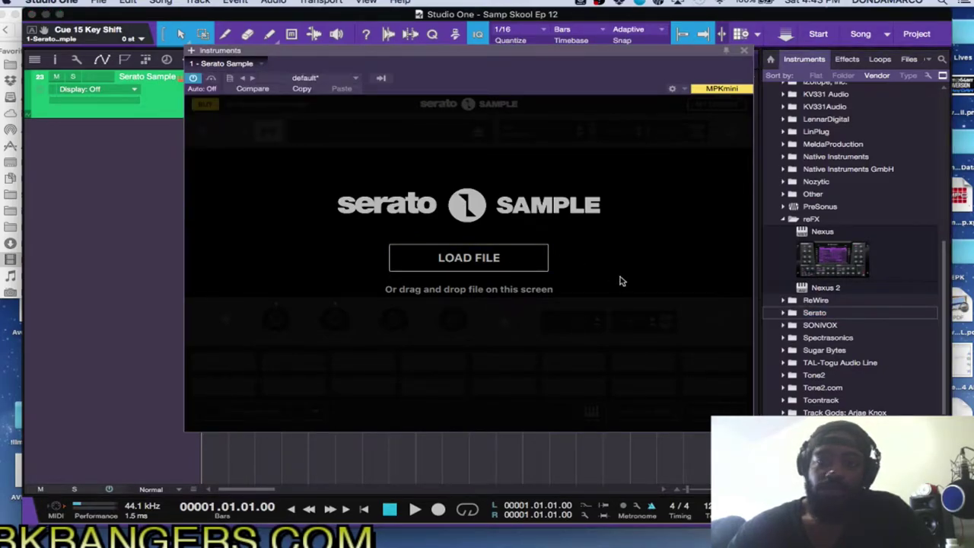
left_click(782, 313)
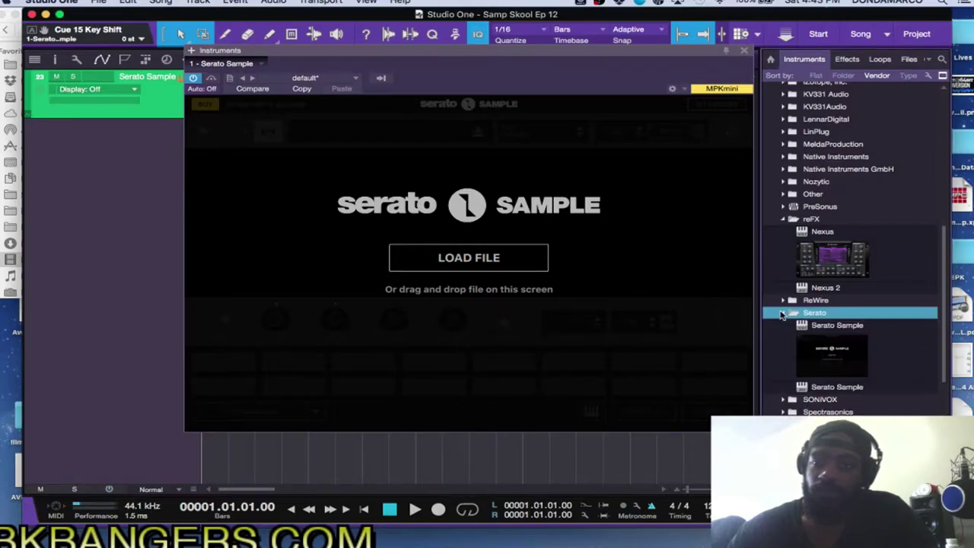
left_click(782, 313)
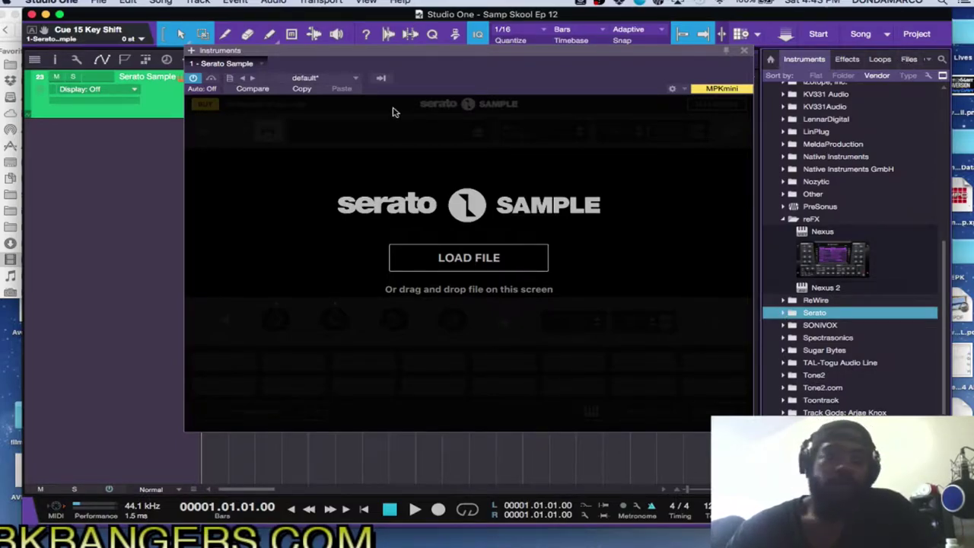
left_click(264, 67)
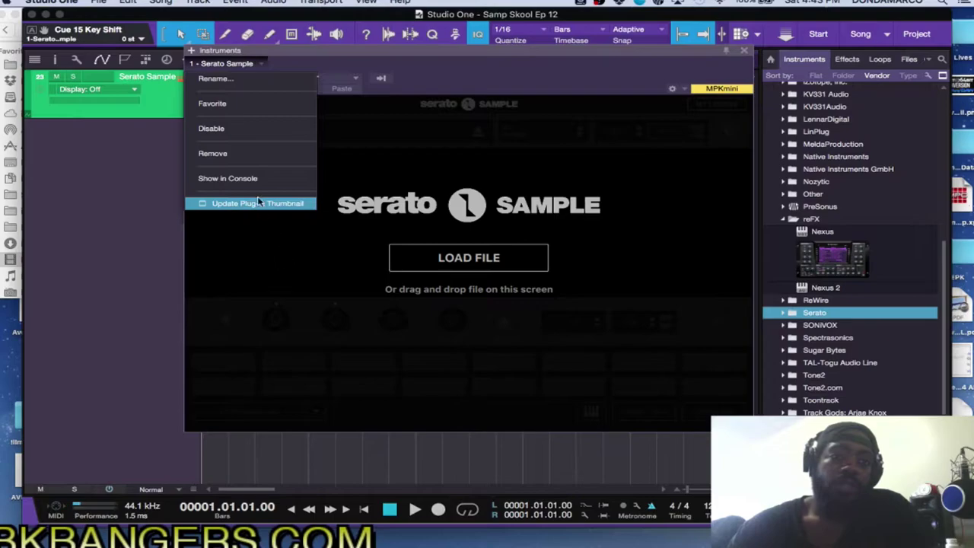
left_click(263, 65)
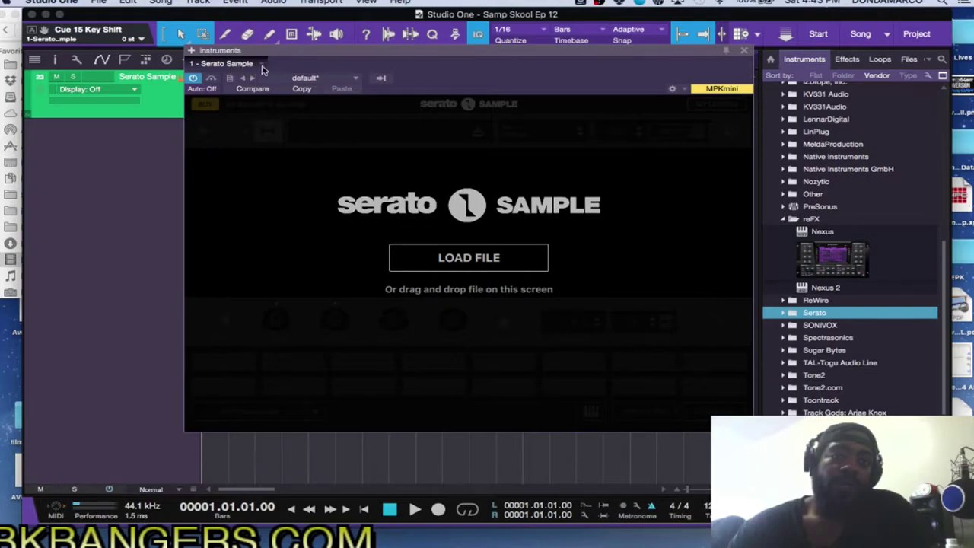
left_click(260, 65)
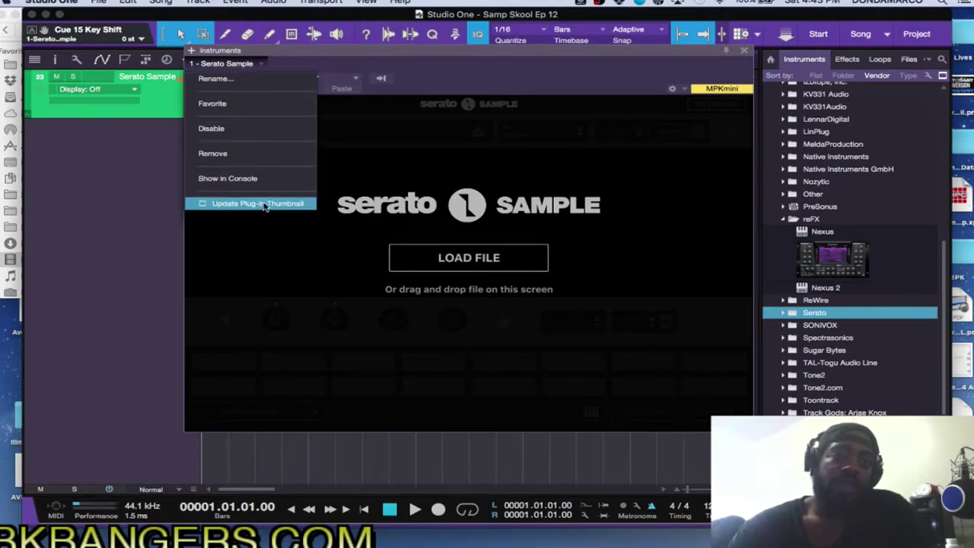
left_click(646, 210)
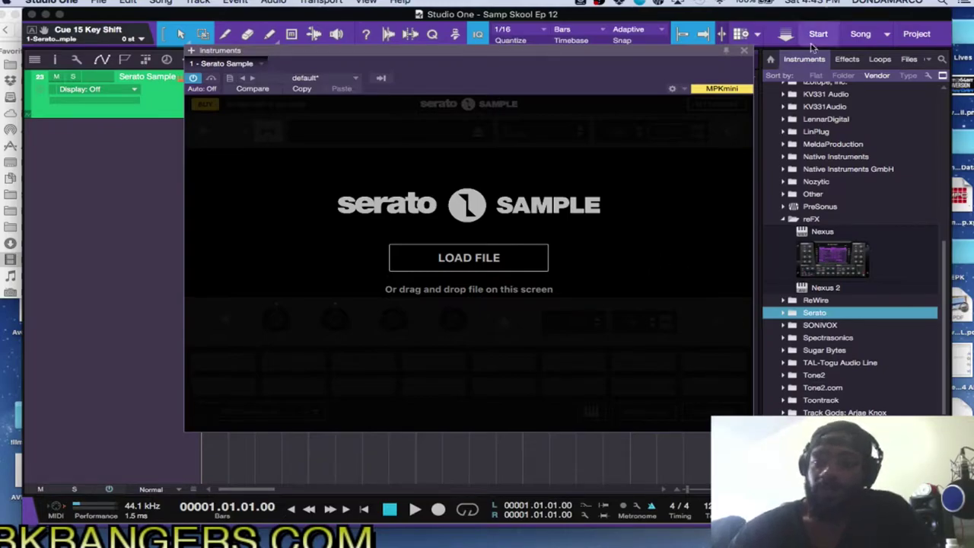
- Look through the album folders inside the samples folder of the file browser for material to sample
left_click(909, 61)
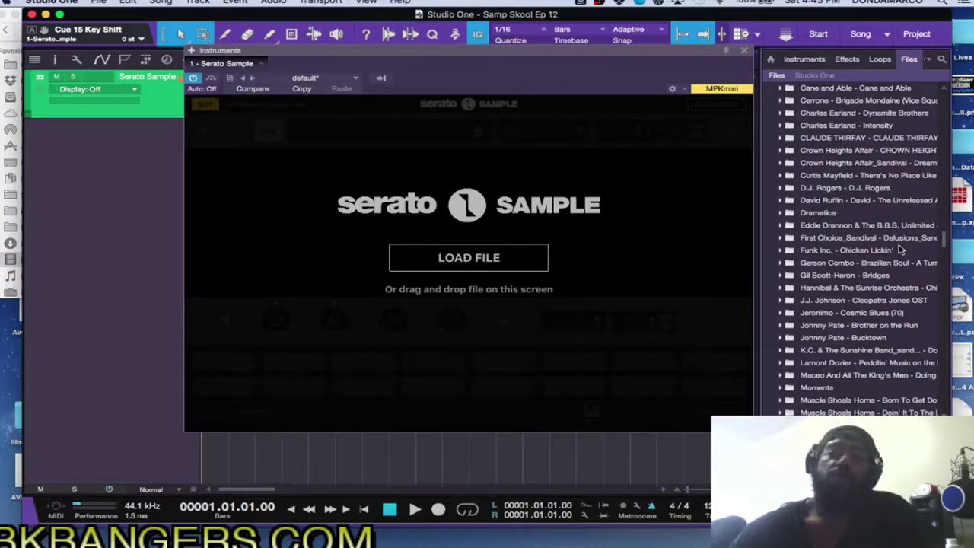
scroll(900, 250, "up", 3)
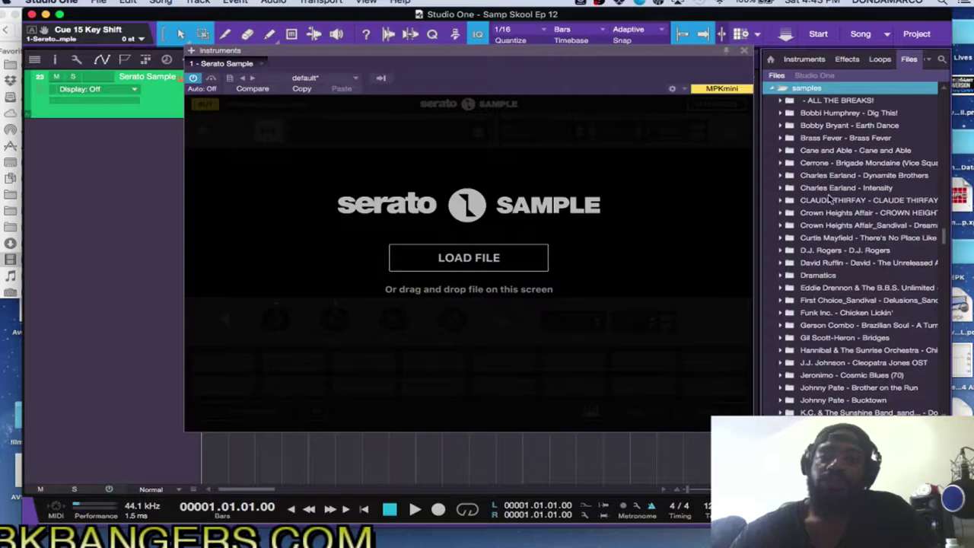
scroll(829, 197, "up", 1)
scroll(829, 199, "down", 4)
scroll(831, 198, "down", 1)
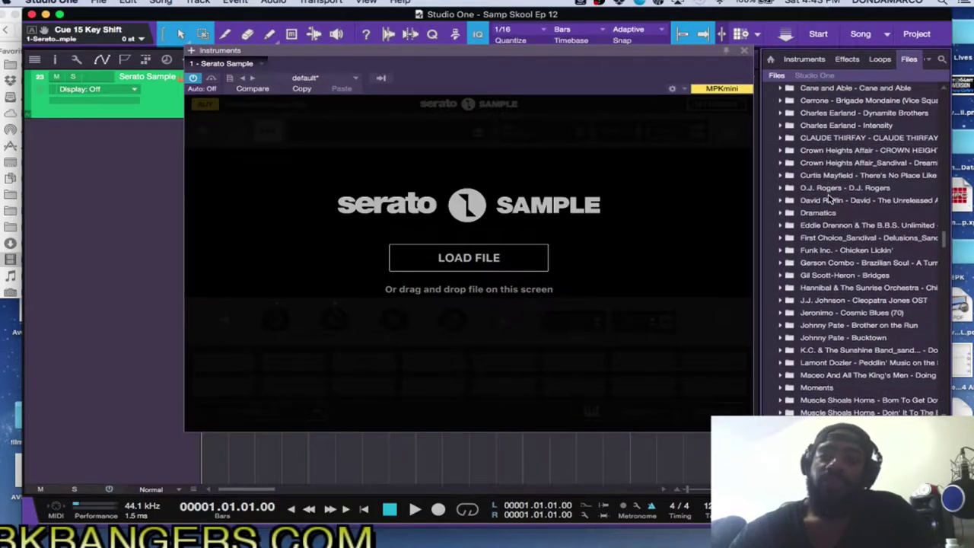
scroll(830, 198, "down", 3)
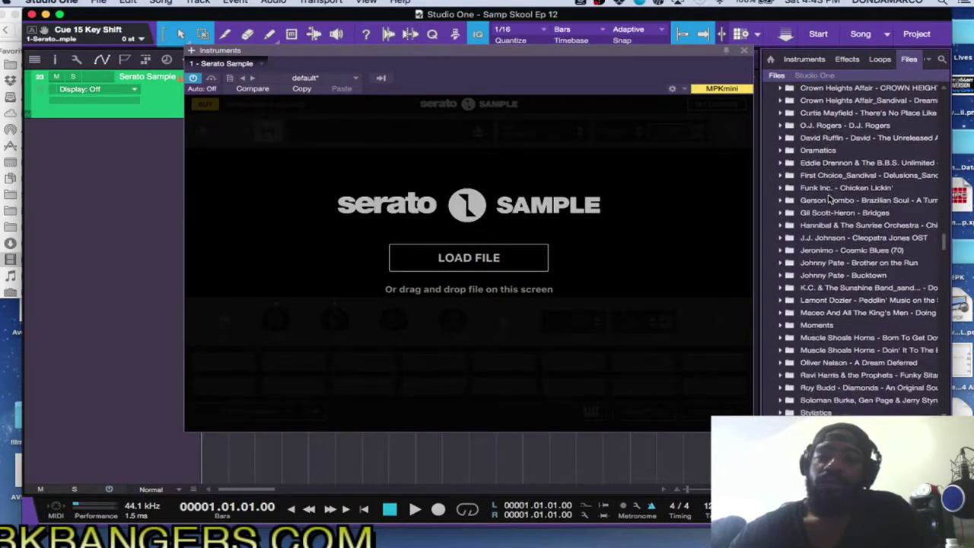
scroll(829, 198, "down", 6)
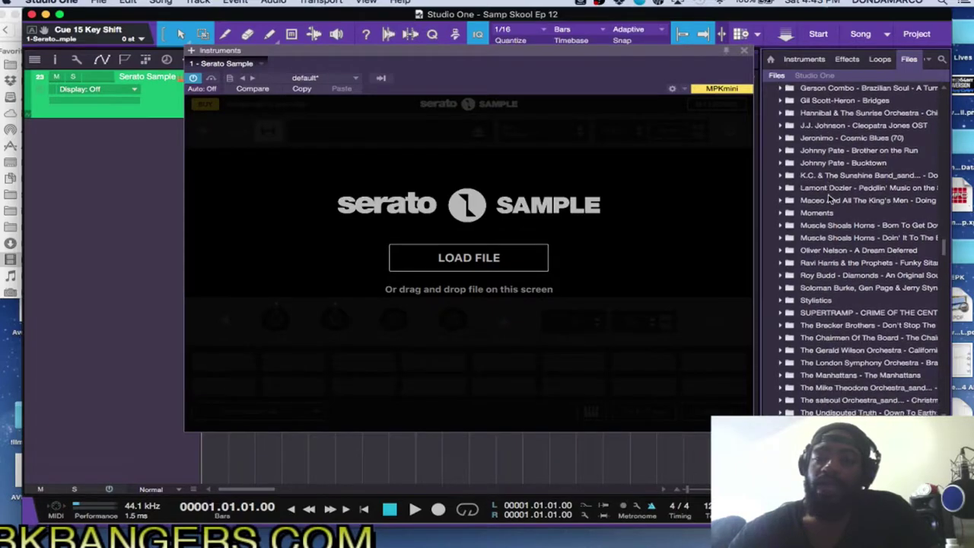
scroll(829, 198, "up", 1)
scroll(829, 198, "down", 3)
scroll(829, 198, "up", 1)
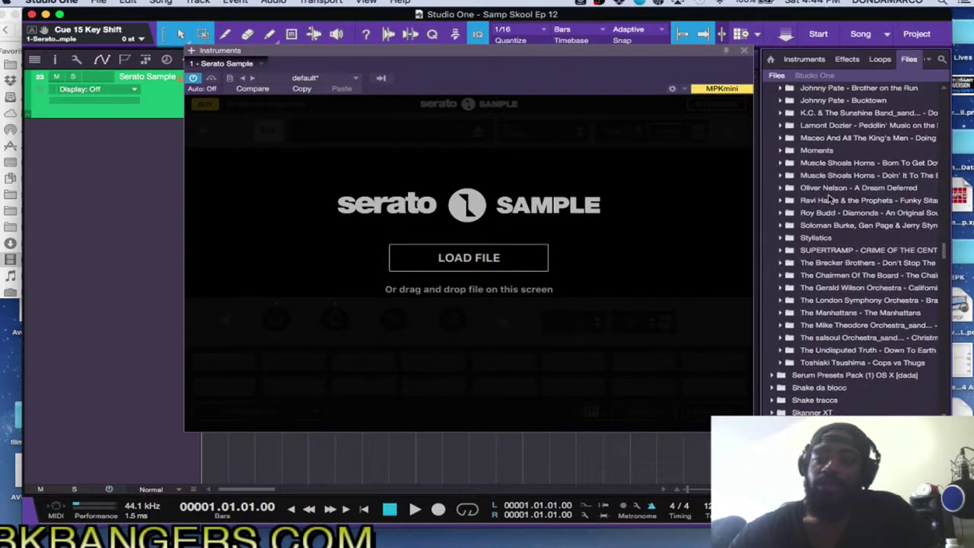
scroll(831, 199, "up", 1)
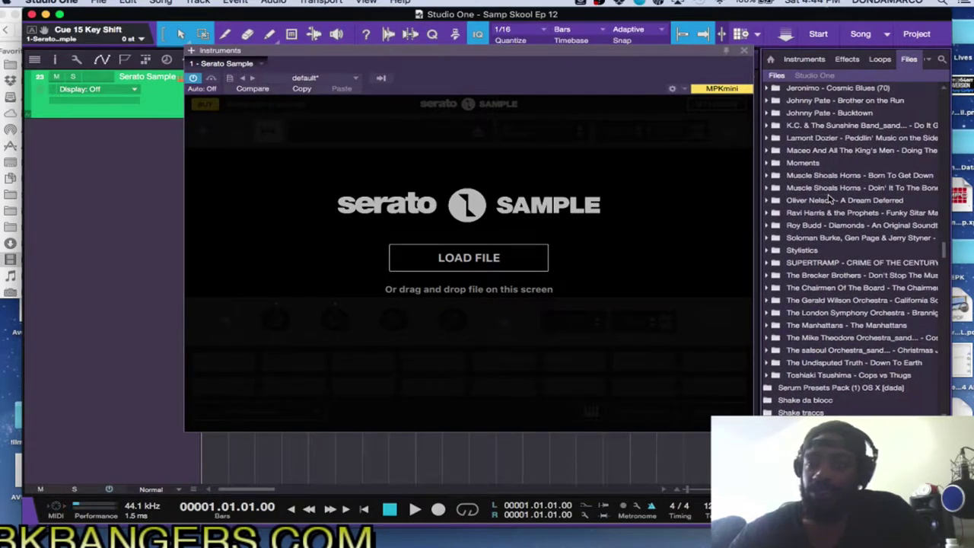
scroll(829, 198, "left", 1)
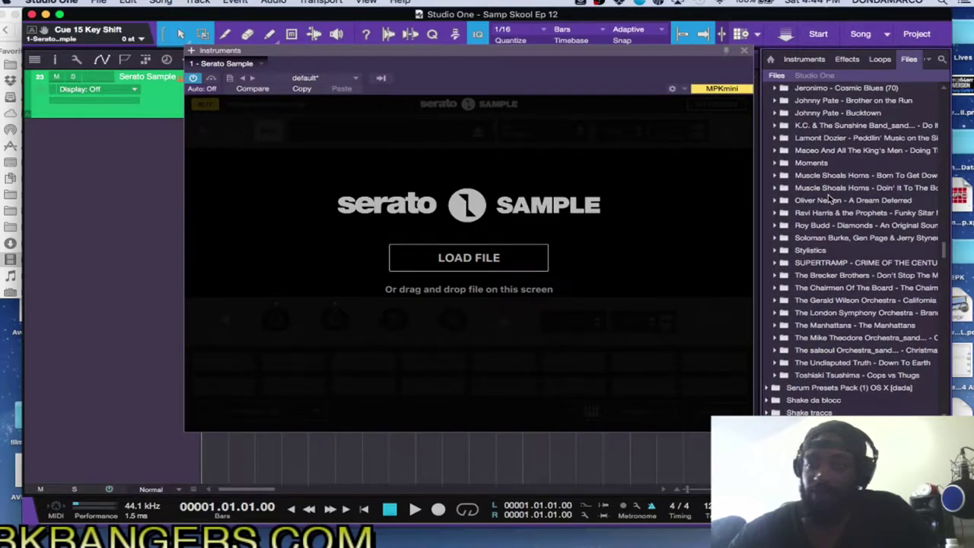
scroll(829, 199, "up", 3)
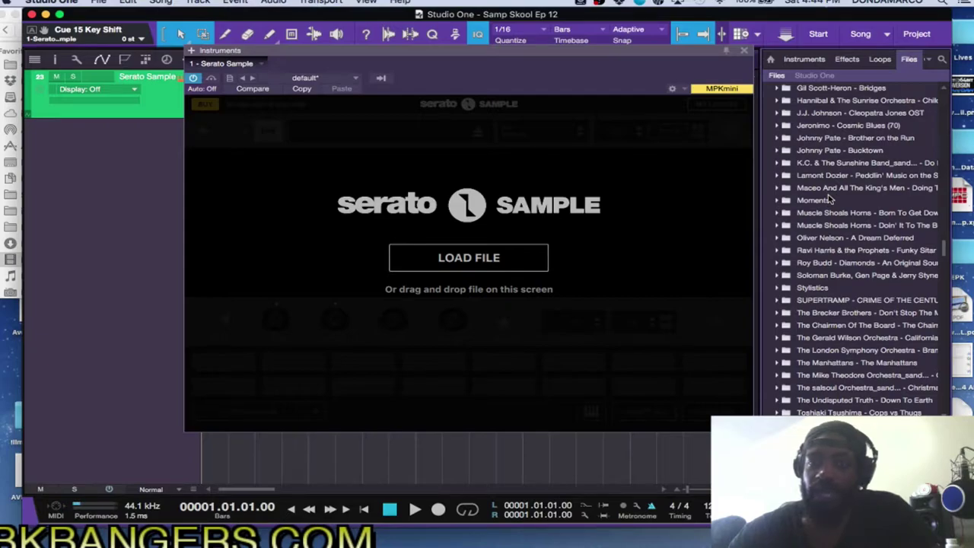
scroll(831, 199, "up", 1)
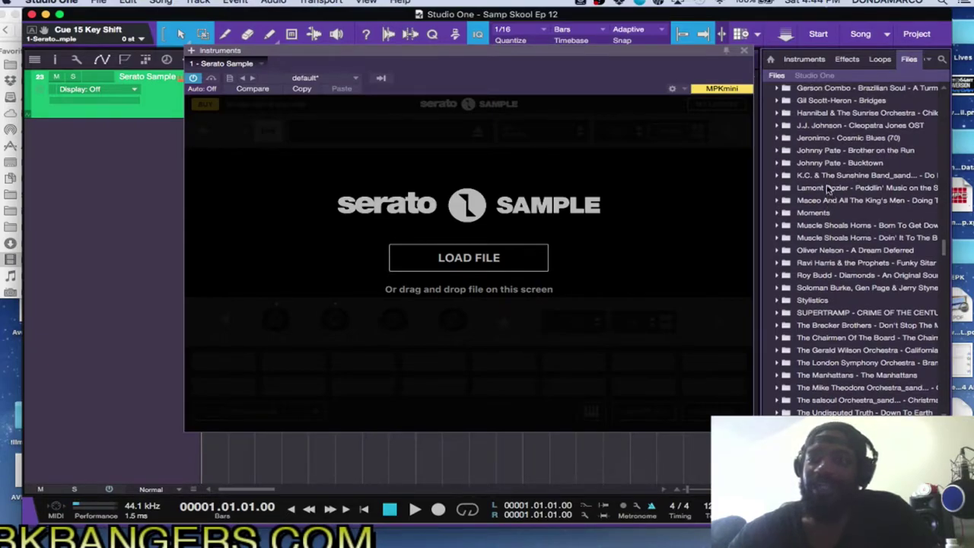
scroll(831, 205, "up", 6)
scroll(832, 213, "up", 9)
scroll(833, 214, "up", 6)
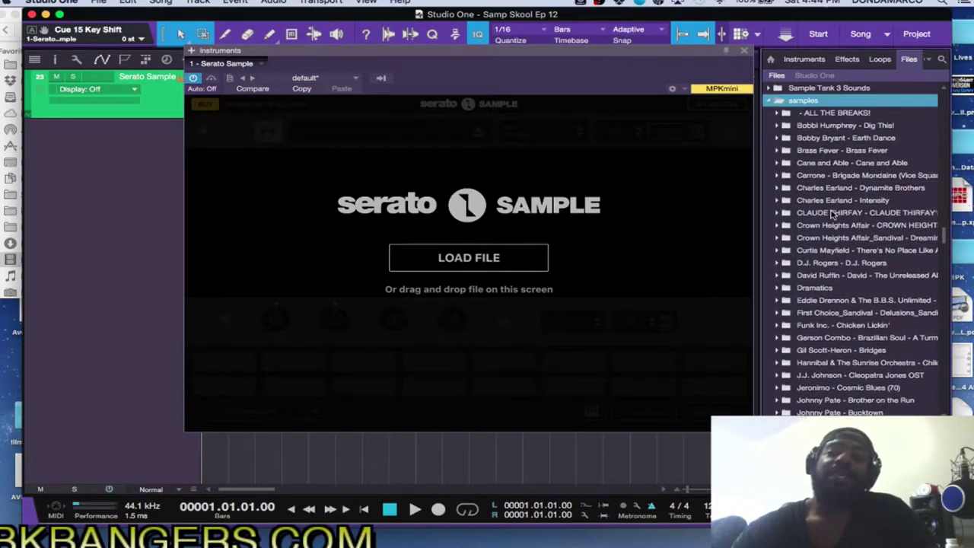
scroll(832, 214, "down", 3)
scroll(832, 214, "down", 6)
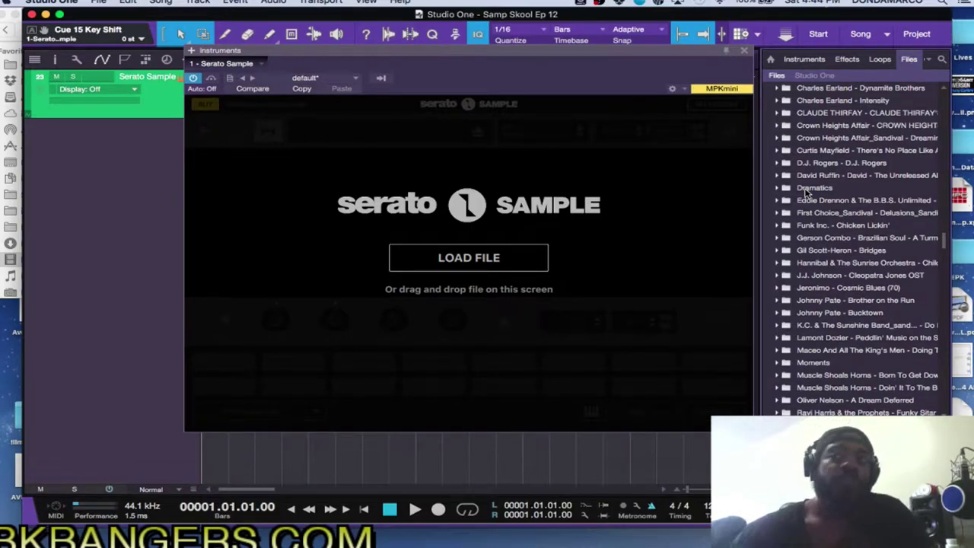
scroll(833, 207, "up", 1)
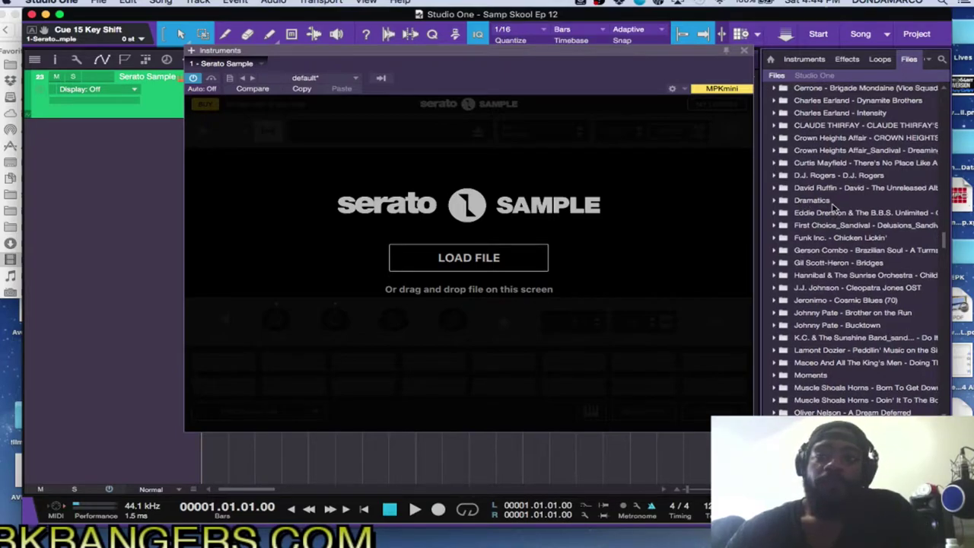
scroll(833, 207, "left", 2)
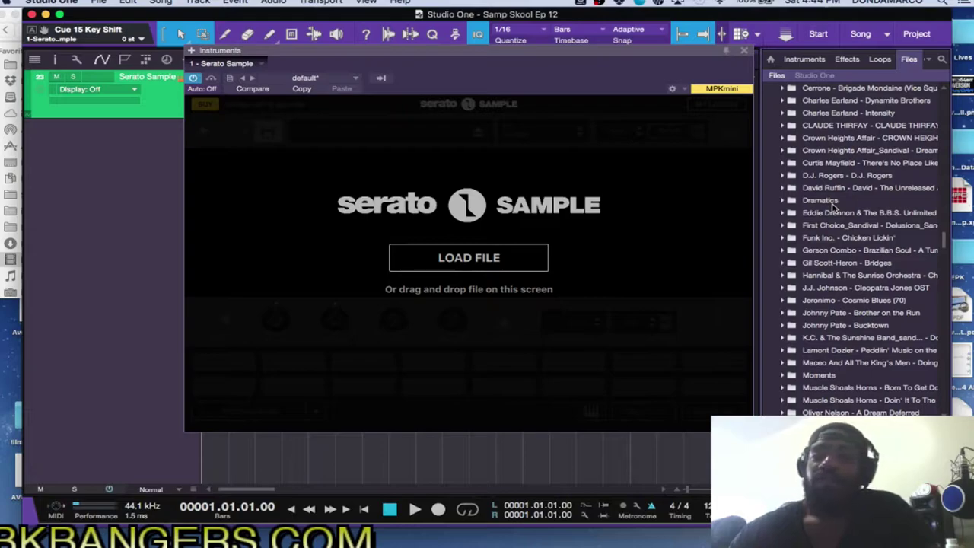
scroll(833, 205, "right", 2)
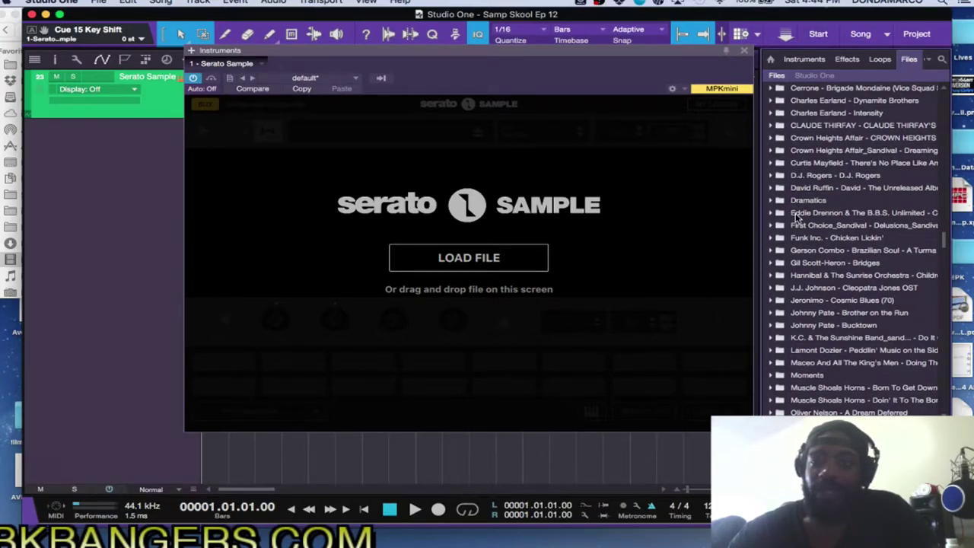
scroll(797, 219, "down", 4)
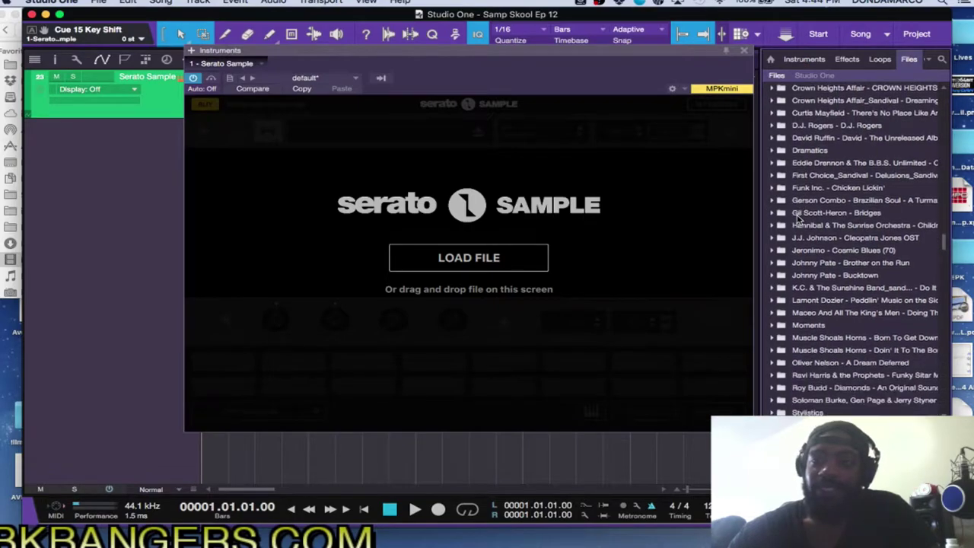
scroll(798, 219, "down", 1)
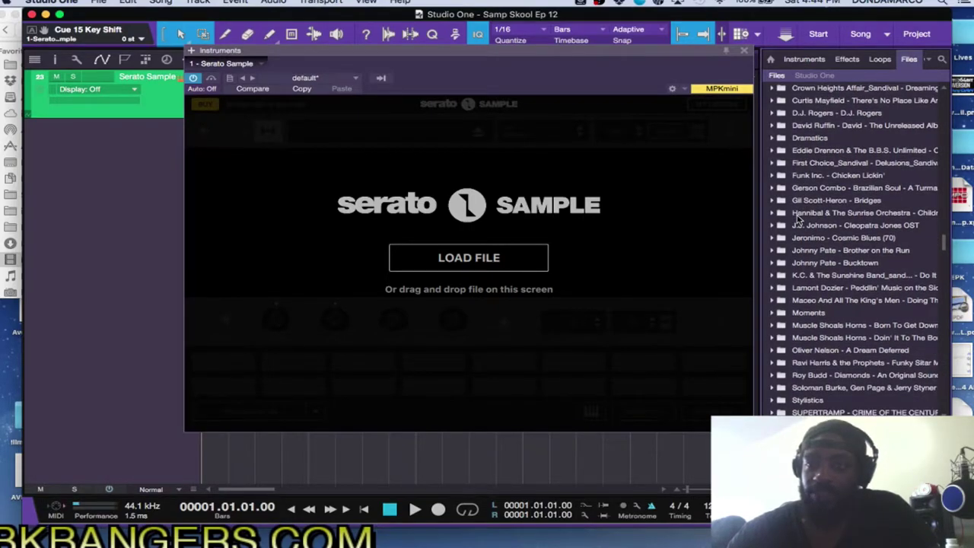
scroll(797, 219, "up", 3)
scroll(797, 219, "up", 5)
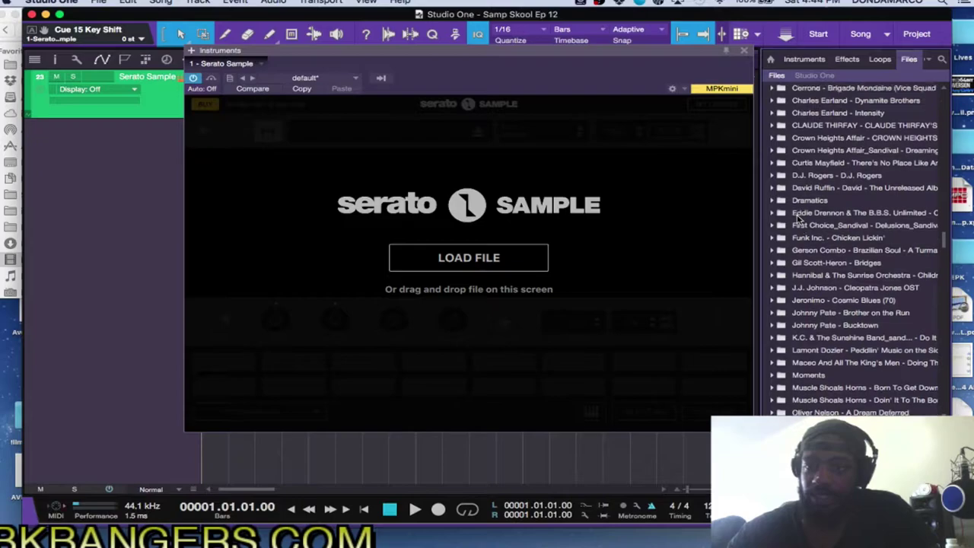
scroll(797, 219, "up", 1)
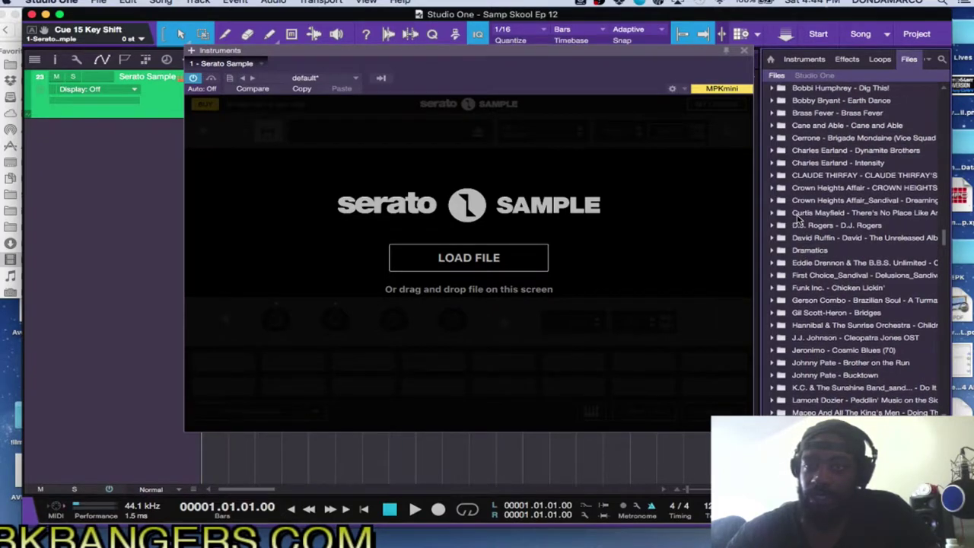
scroll(797, 219, "down", 8)
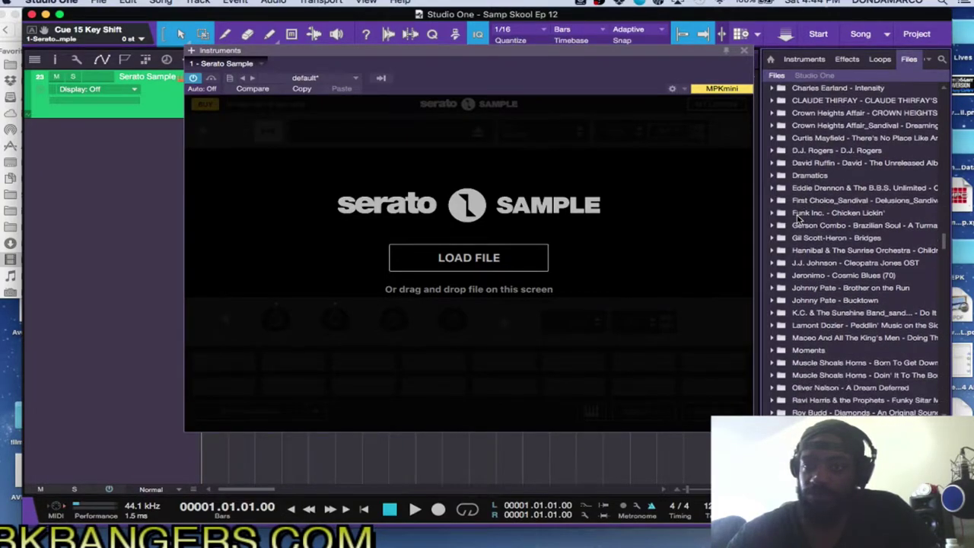
scroll(797, 220, "down", 3)
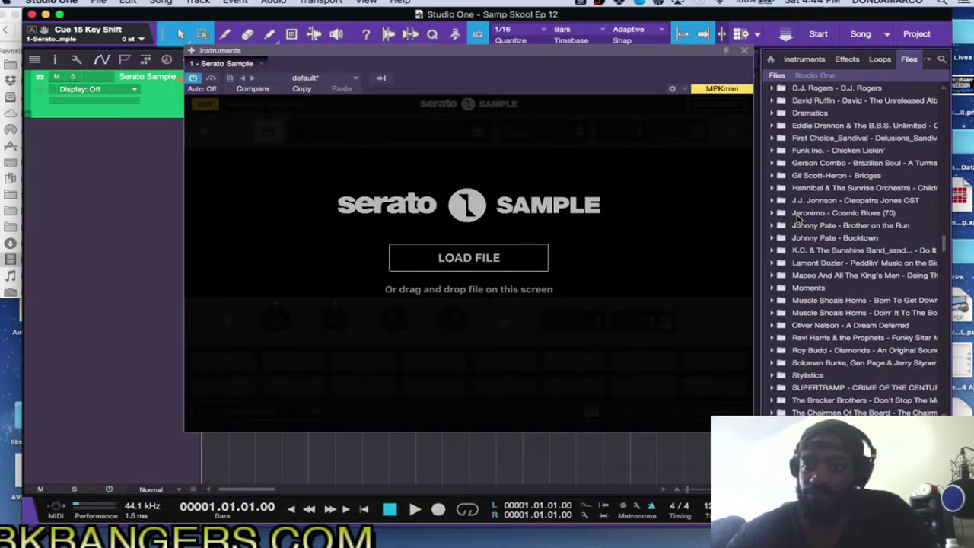
- Load 02 Sunday.mp3 from the Moments folder into Serato Sample, hide the browser and shift the plug-in window
left_click(774, 289)
scroll(780, 305, "up", 1)
scroll(784, 327, "down", 5)
left_click(791, 239)
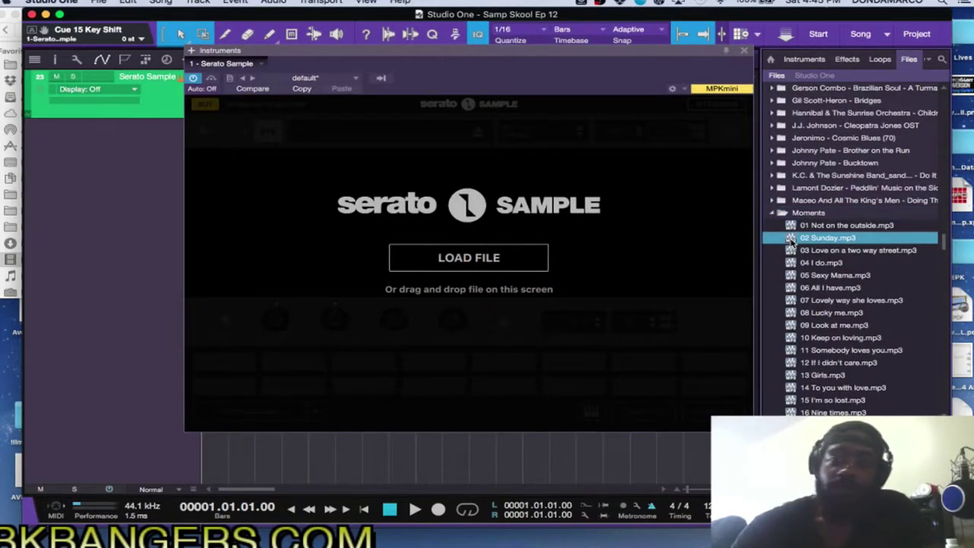
left_click_drag(791, 238, 495, 260)
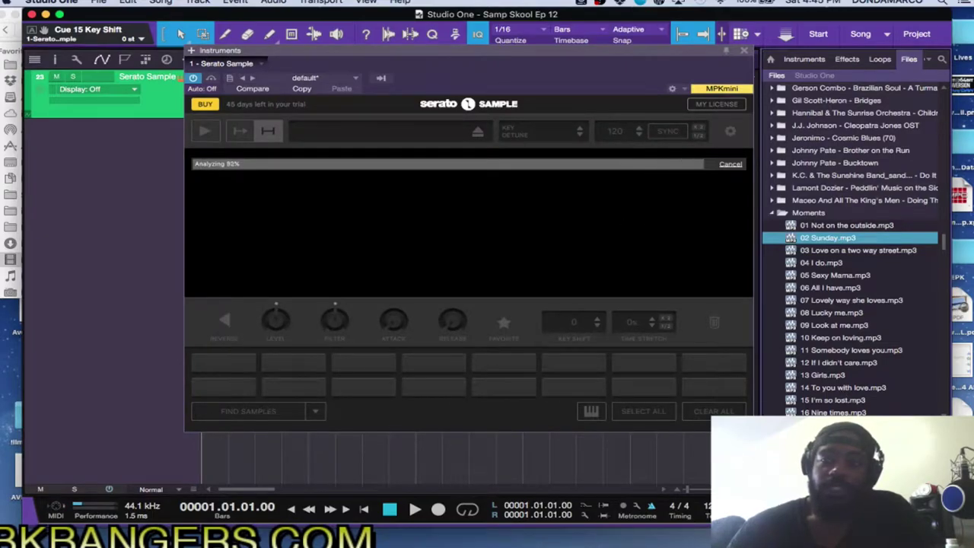
key("F5")
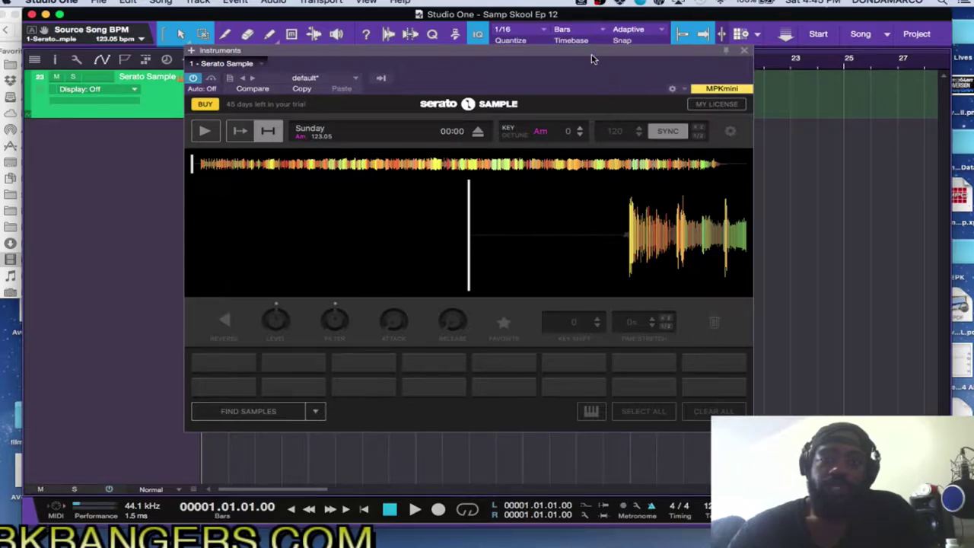
left_click_drag(590, 55, 671, 70)
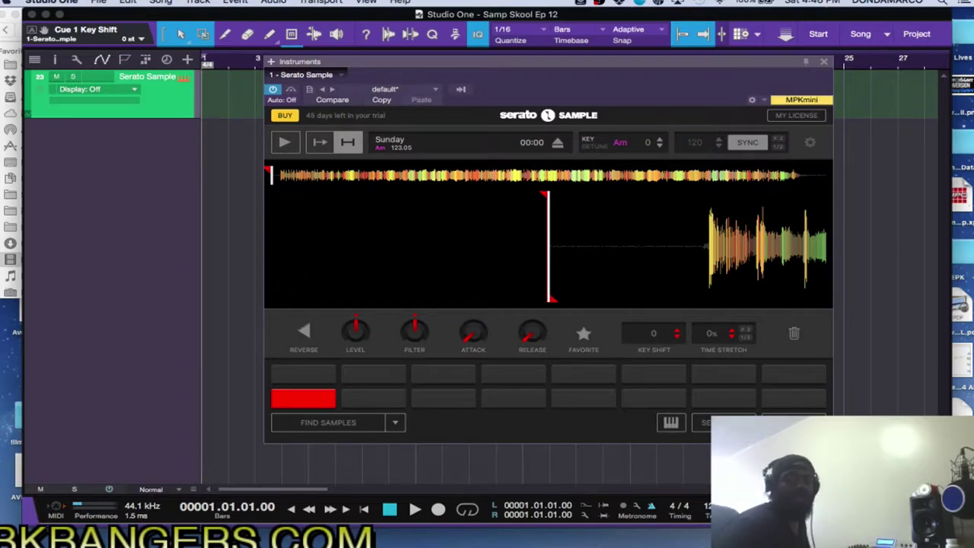
- Show the browser clear of the Serato Sample window, examine the PreSonus instruments in the vendor list, and hide the browser again
key("F5")
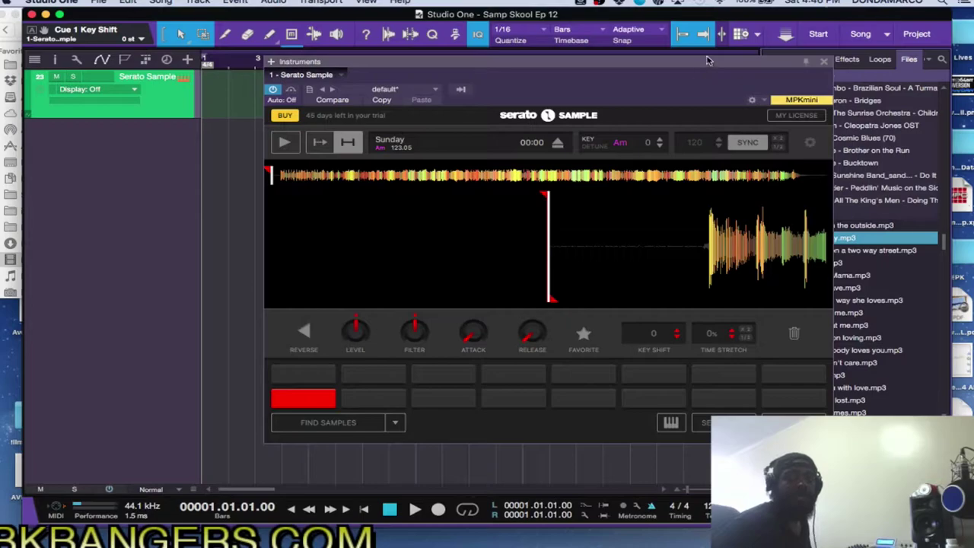
left_click_drag(706, 65, 632, 57)
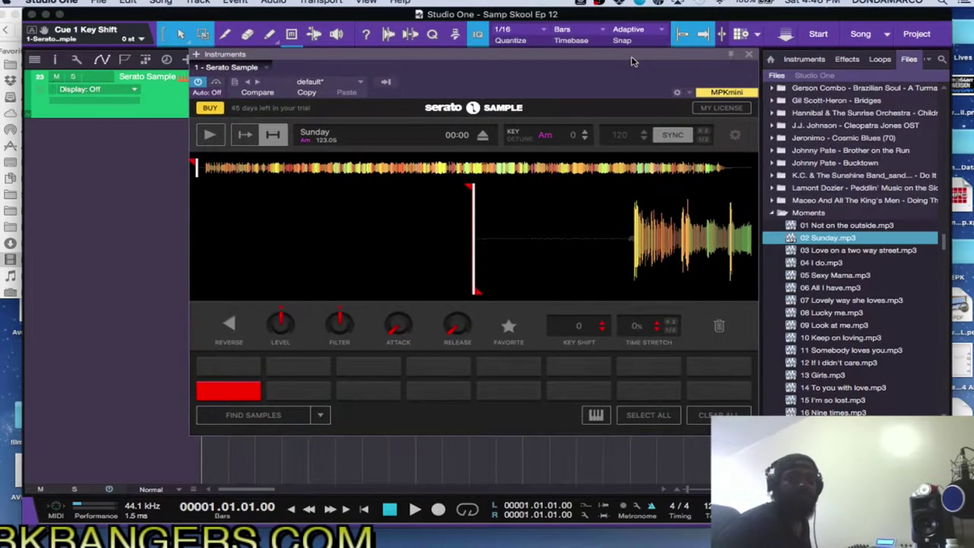
left_click(803, 59)
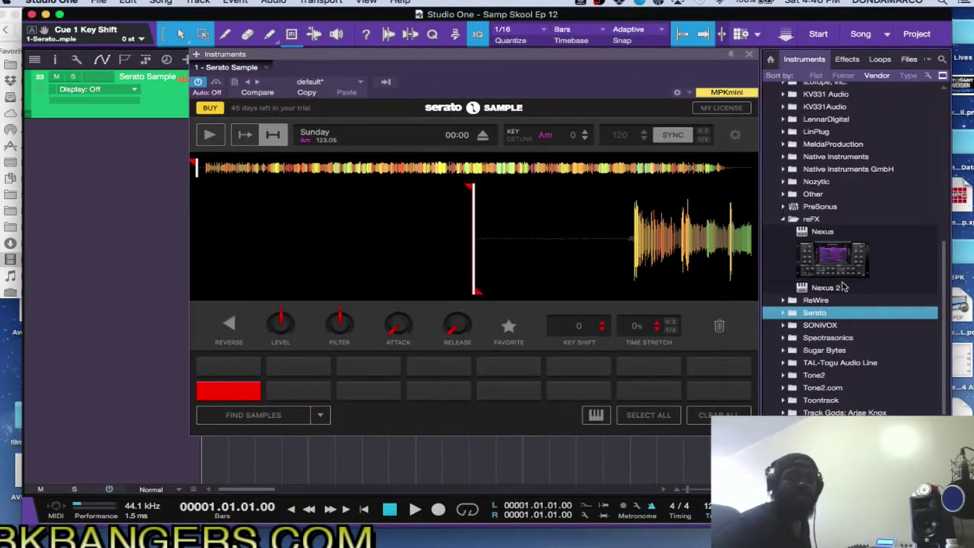
left_click(784, 207)
scroll(831, 318, "down", 5)
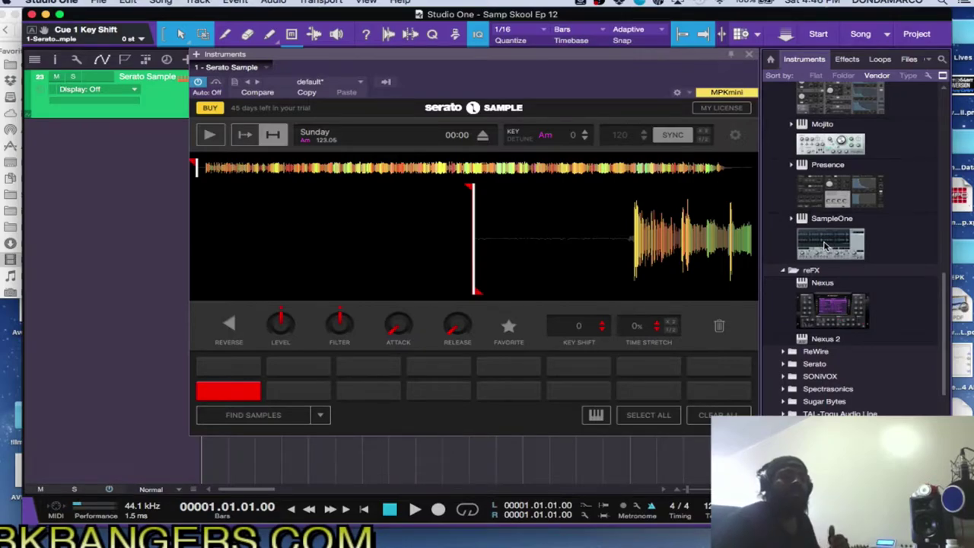
key("F5")
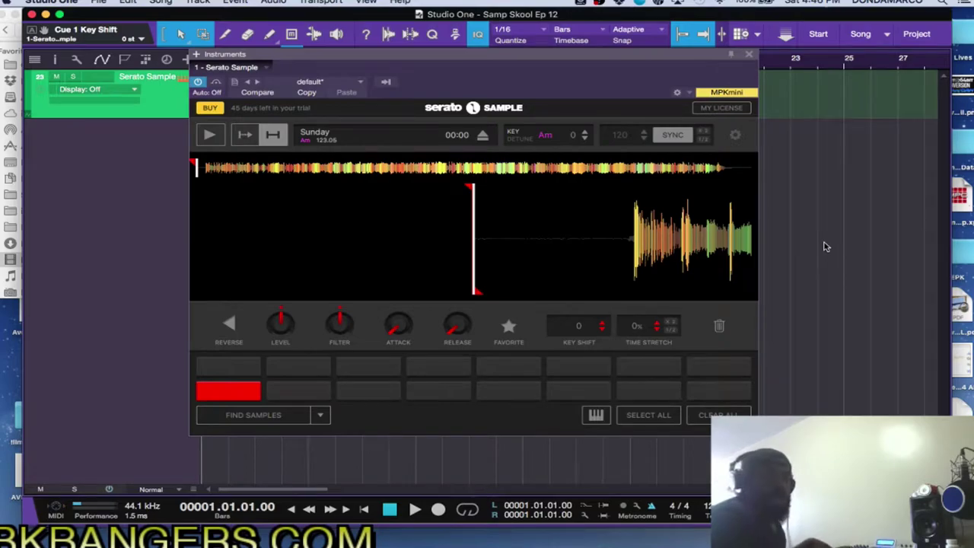
- Audition the start of the Sunday sample with Serato Sample's own playback and return to the first cue point
key("space")
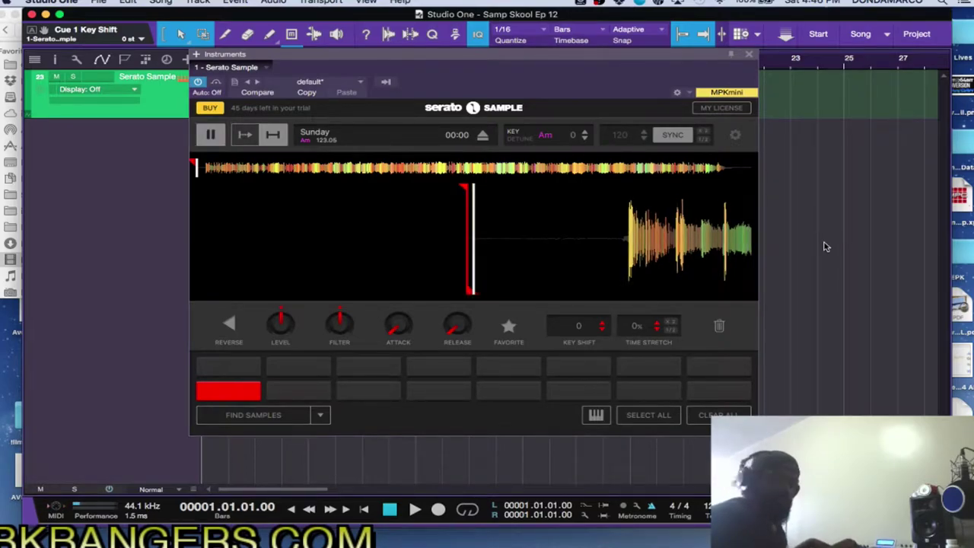
key("space")
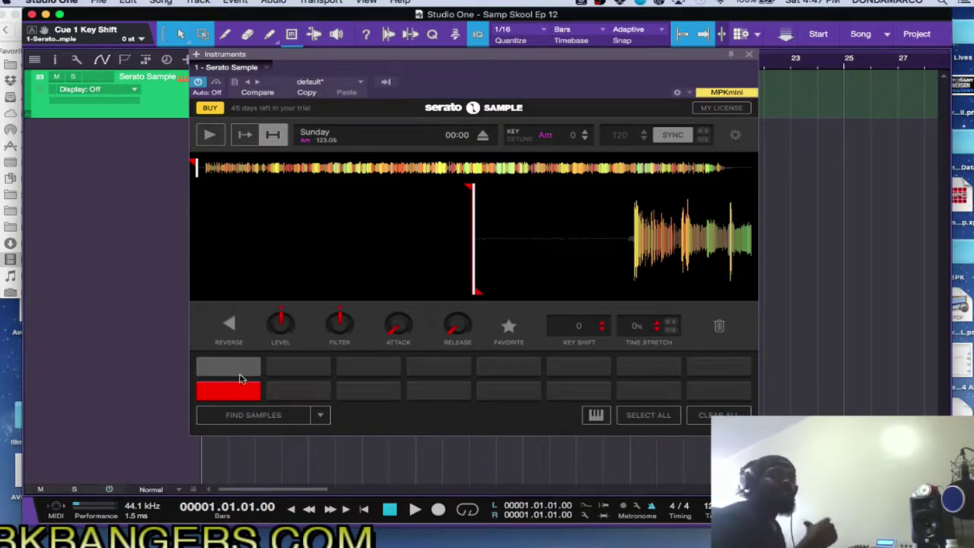
key("space")
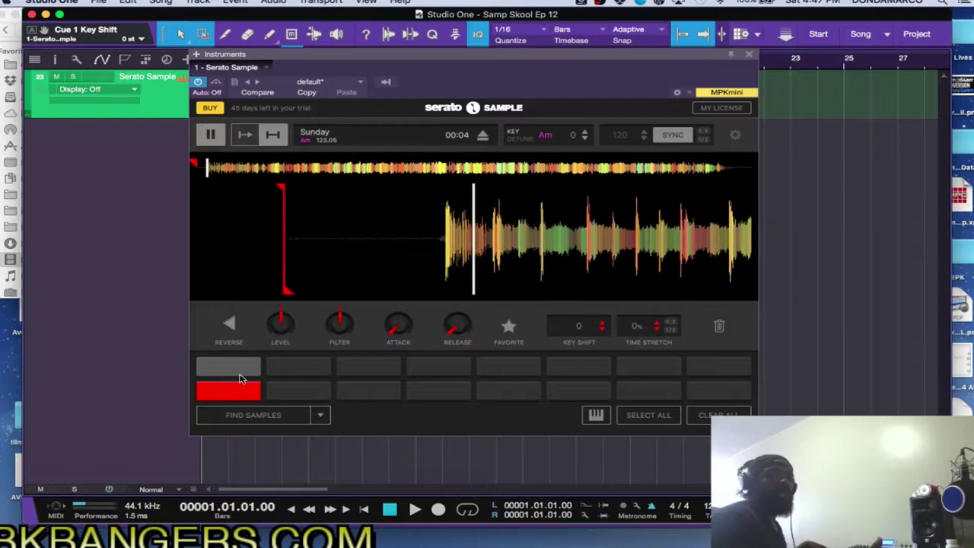
key("1")
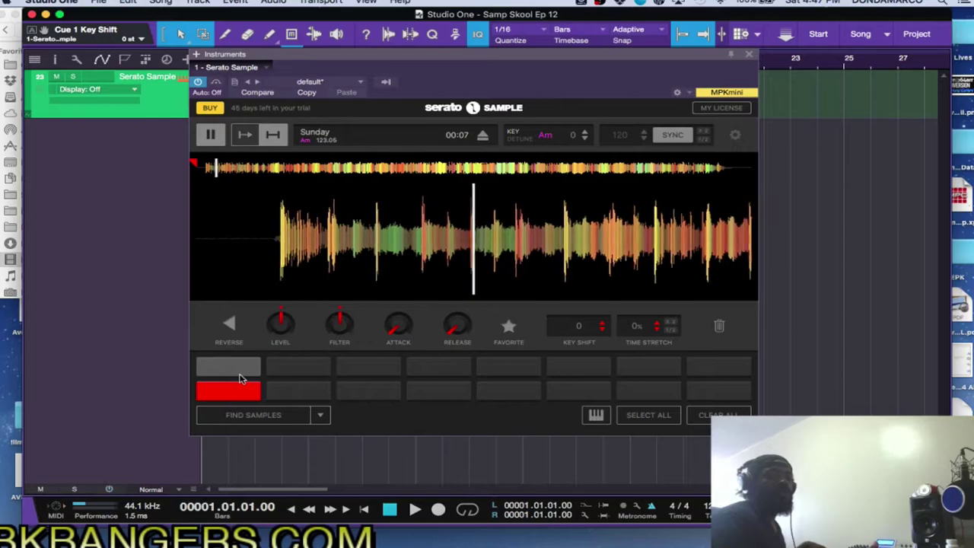
left_click(240, 378)
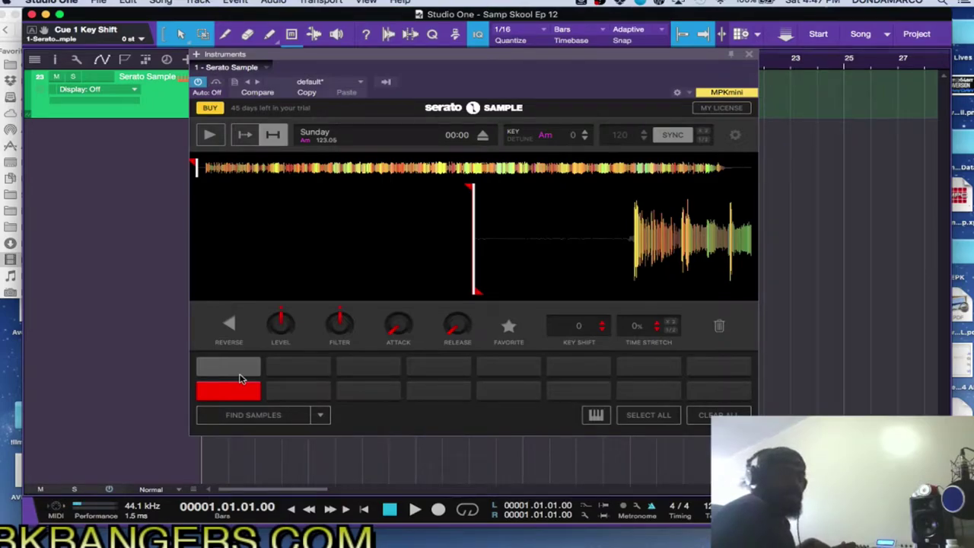
- Play the song from the first cue, set cue points on pads 2 through 6 during playback, and stop
left_click(239, 377)
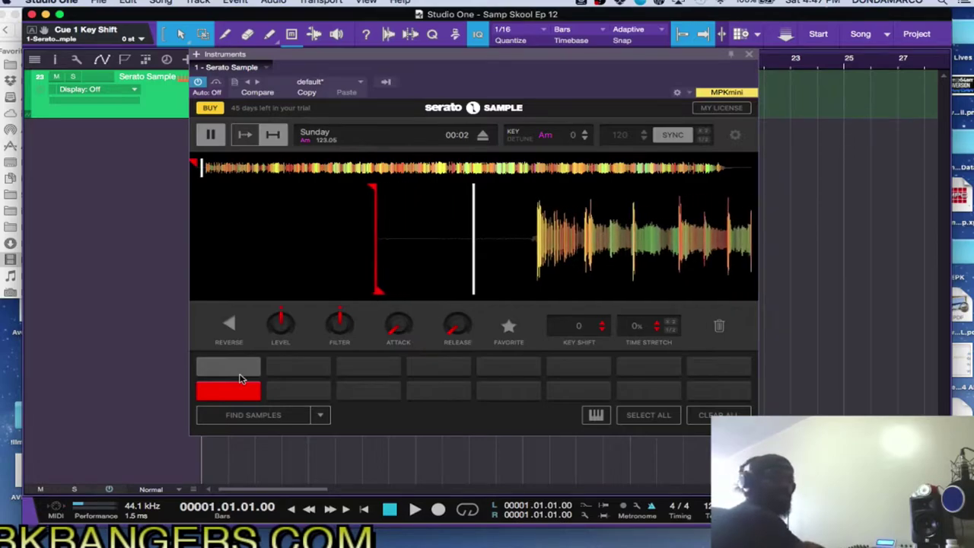
key("2")
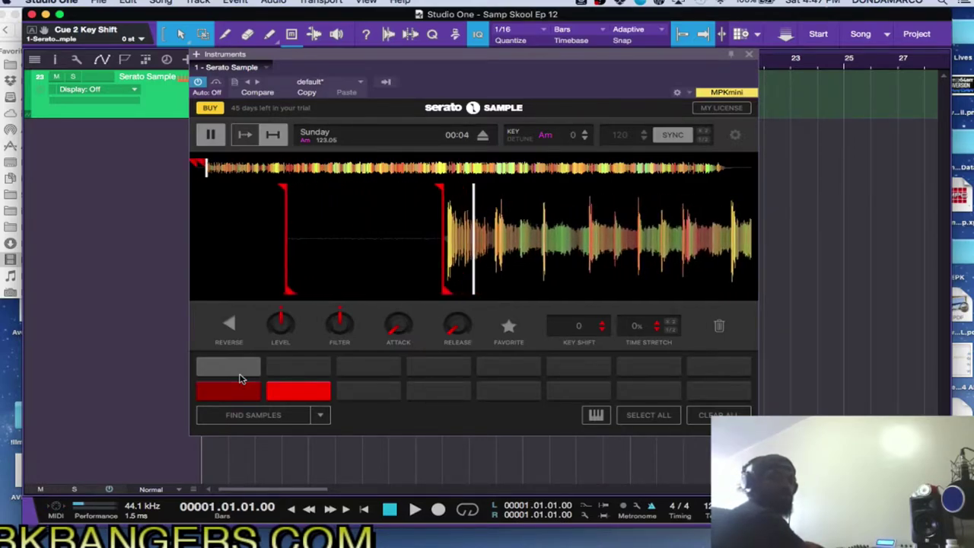
key("2")
key("2")
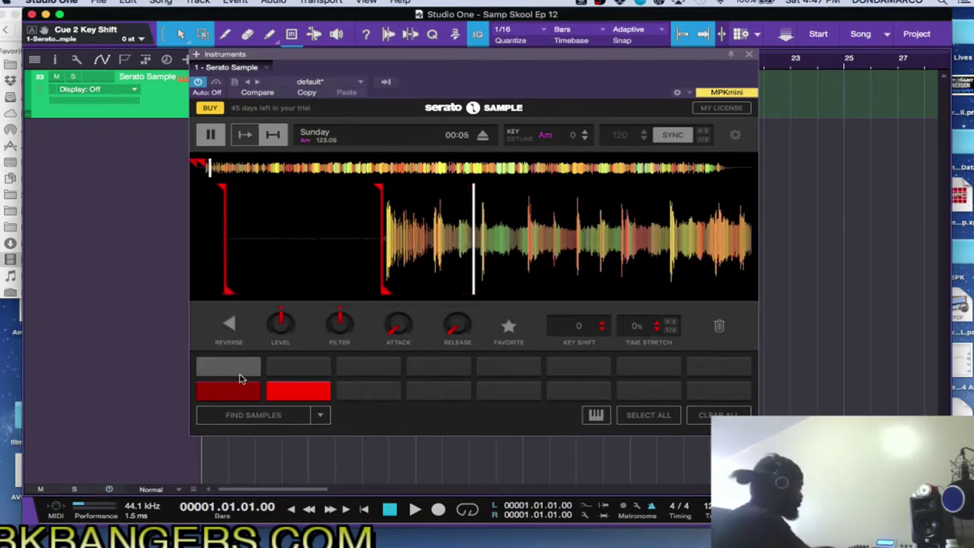
key("3")
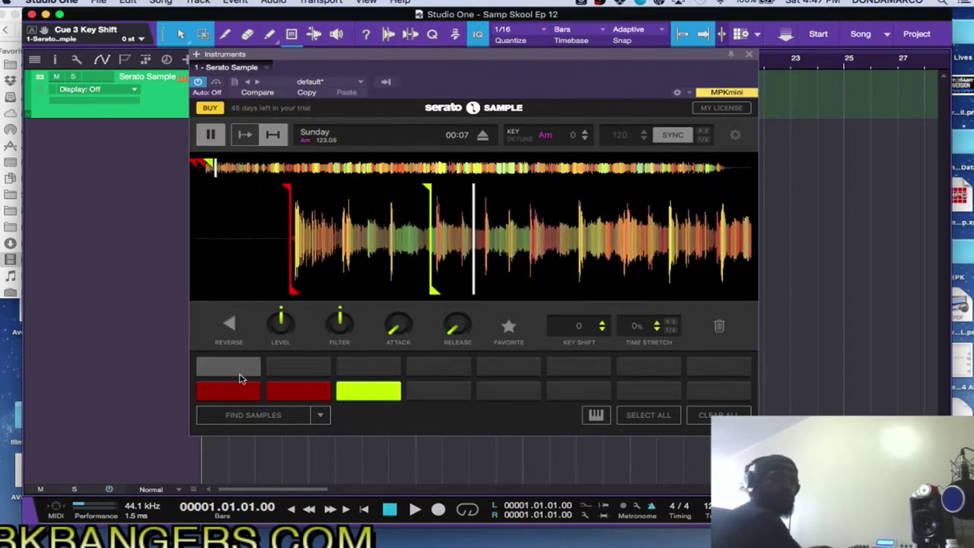
key("4")
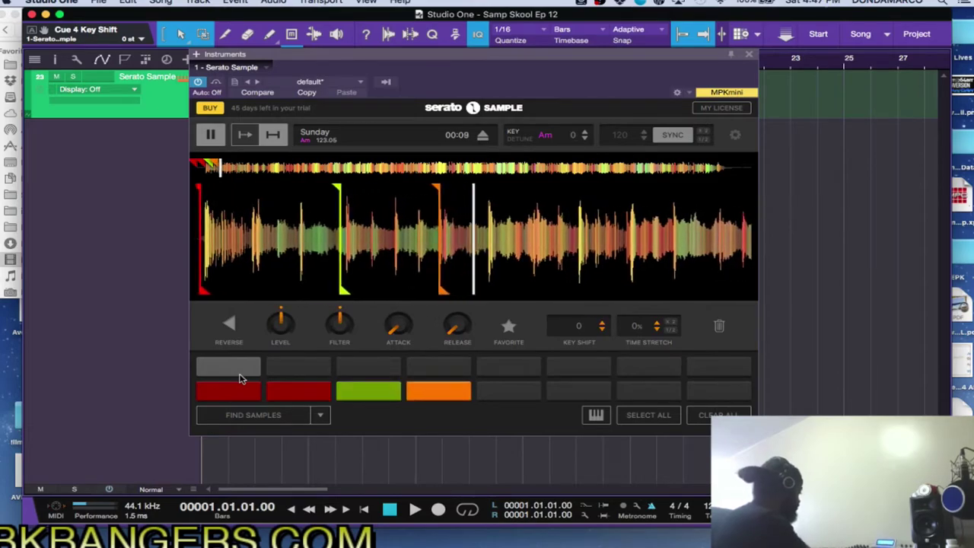
key("5")
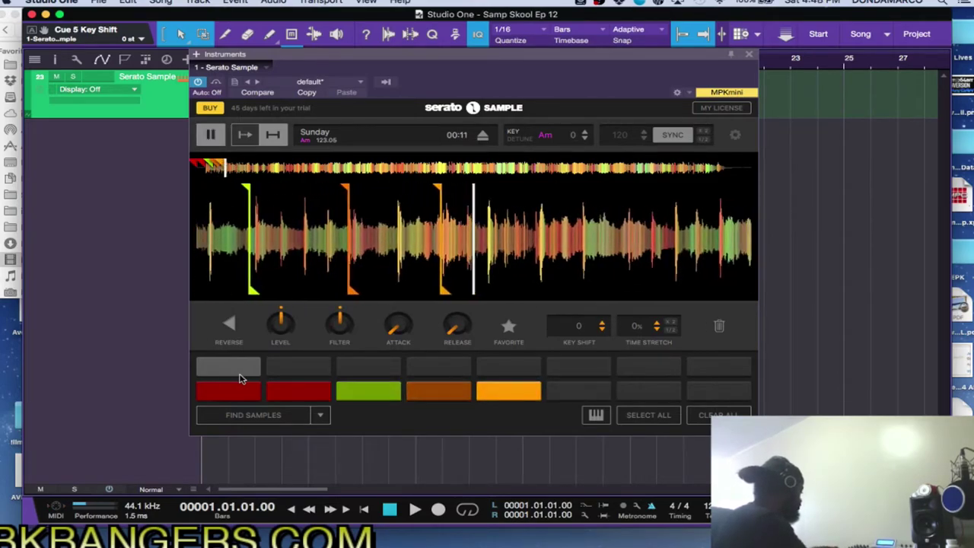
key("6")
key("space")
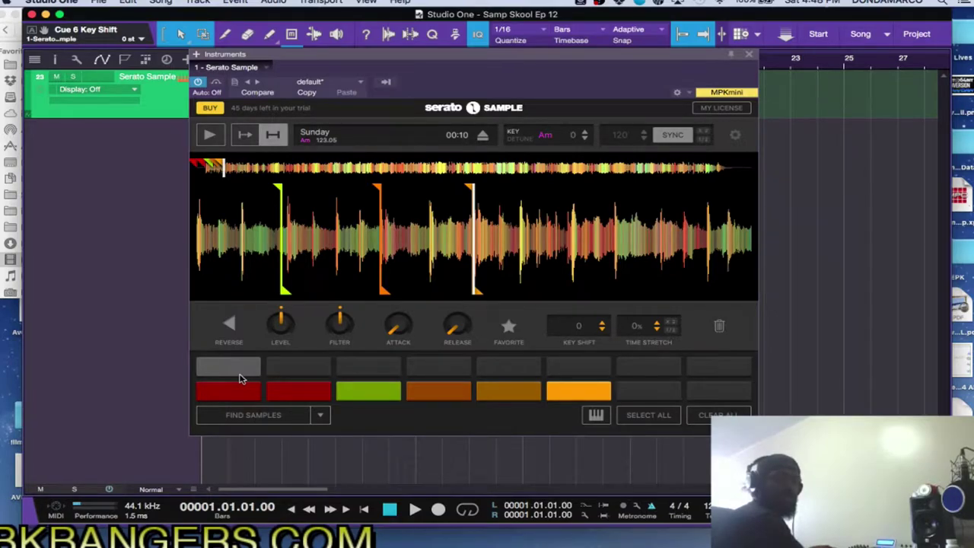
- Replay the song from the existing pads and add cue points on pads 7 and 8 as it continues
key("6")
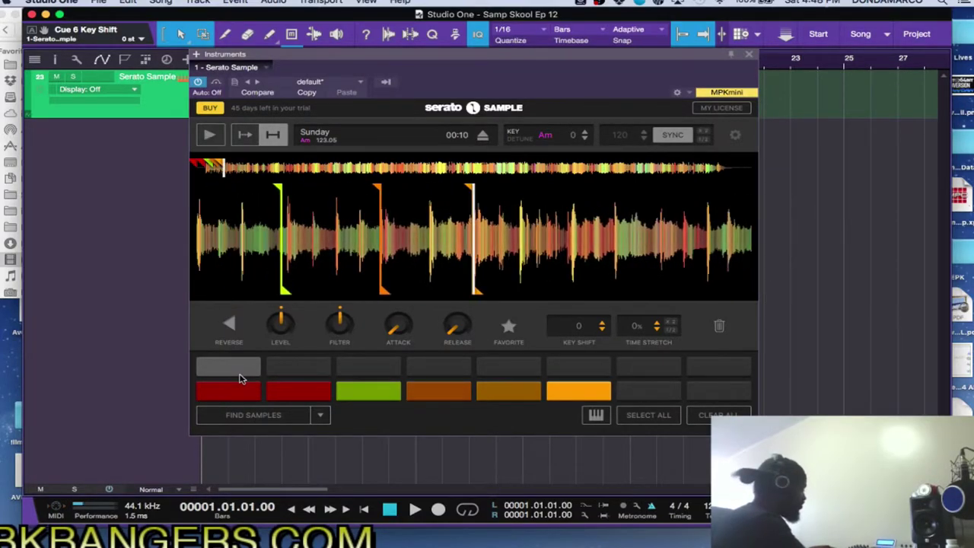
key("5")
key("1")
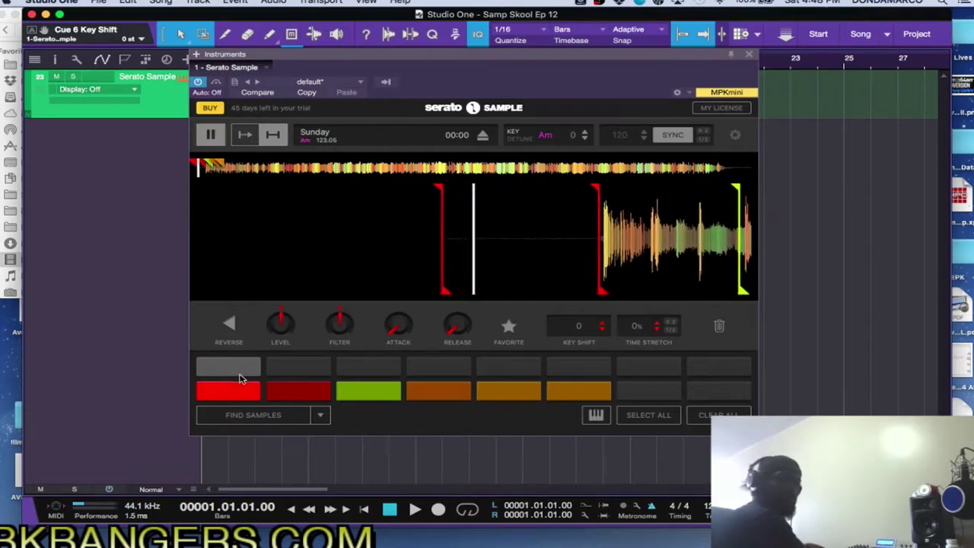
key("2")
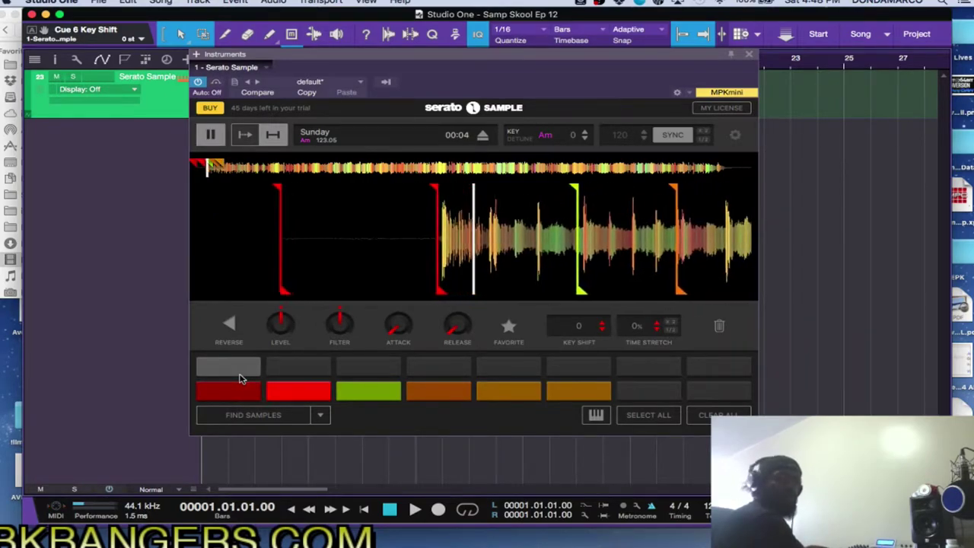
key("2")
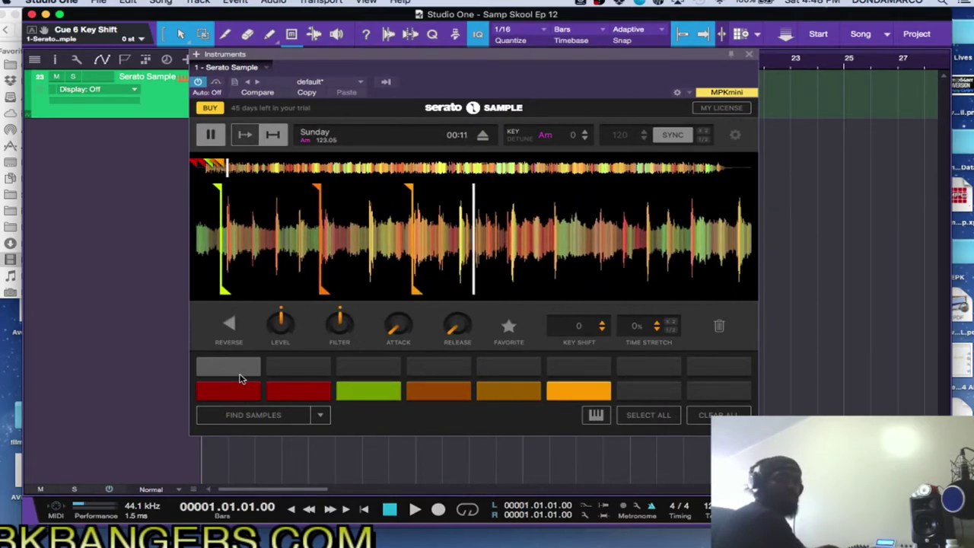
key("8")
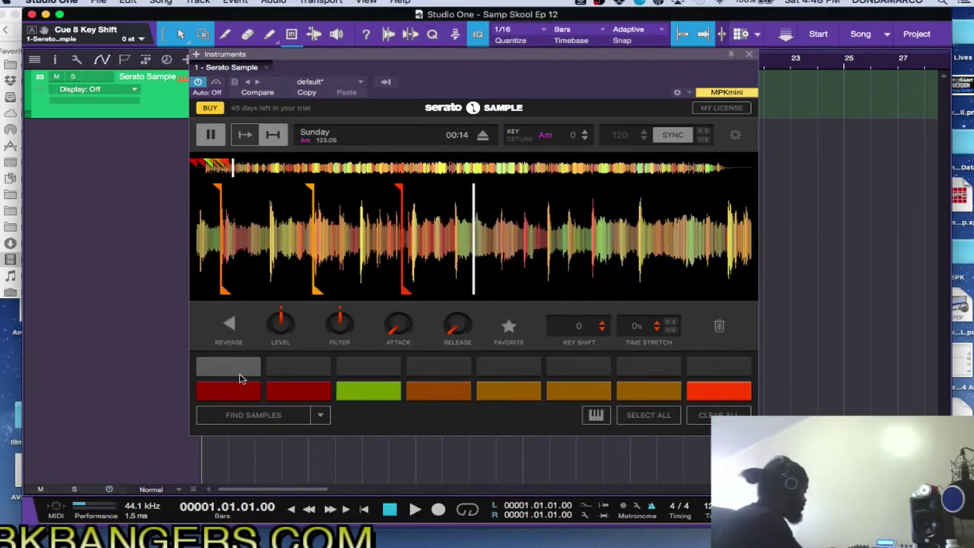
- Retrigger pad 8 to check its start and try cue points on pads 9 and 11
key("8")
key("8")
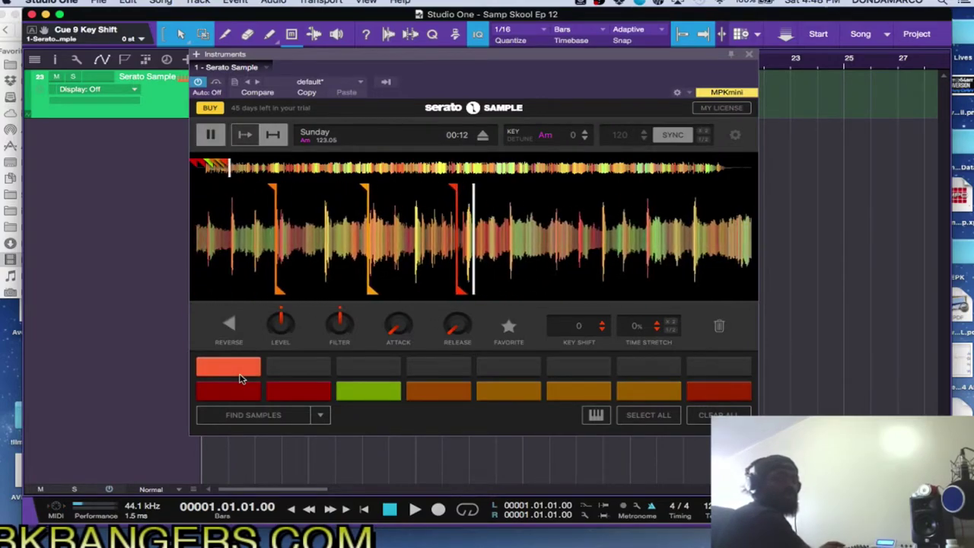
key("8")
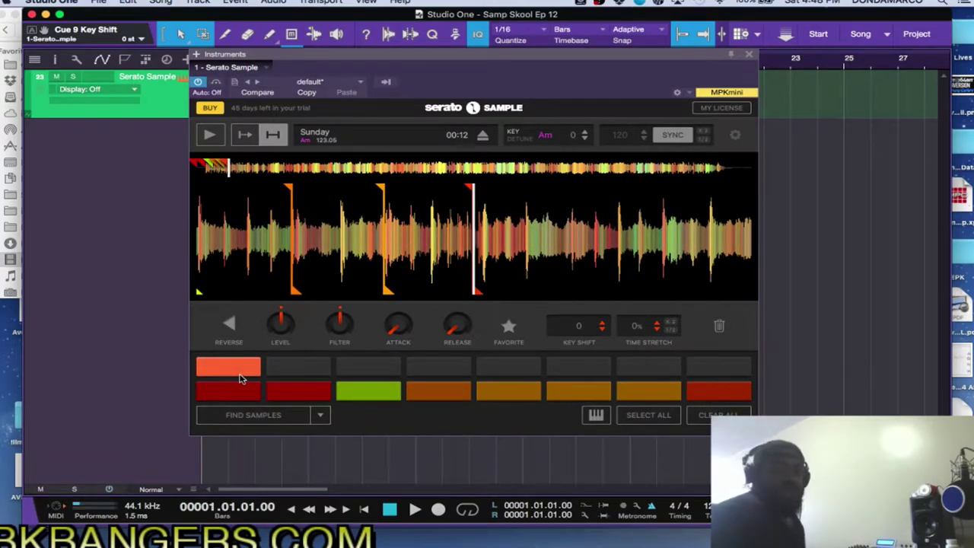
key("3")
key("8")
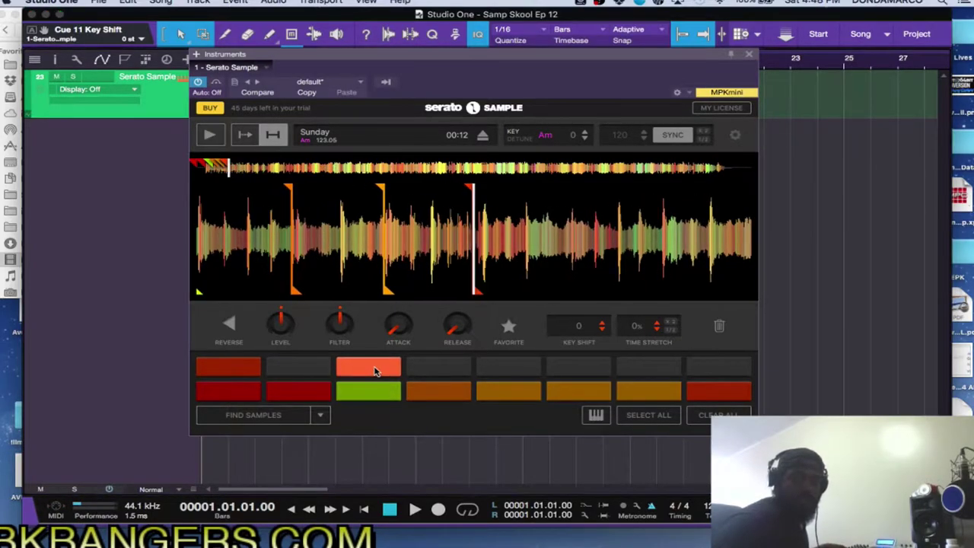
- Delete the stray cue points from pads 11 and 9, retrigger pad 8, and delete the stray cue from pad 12
left_click(720, 327)
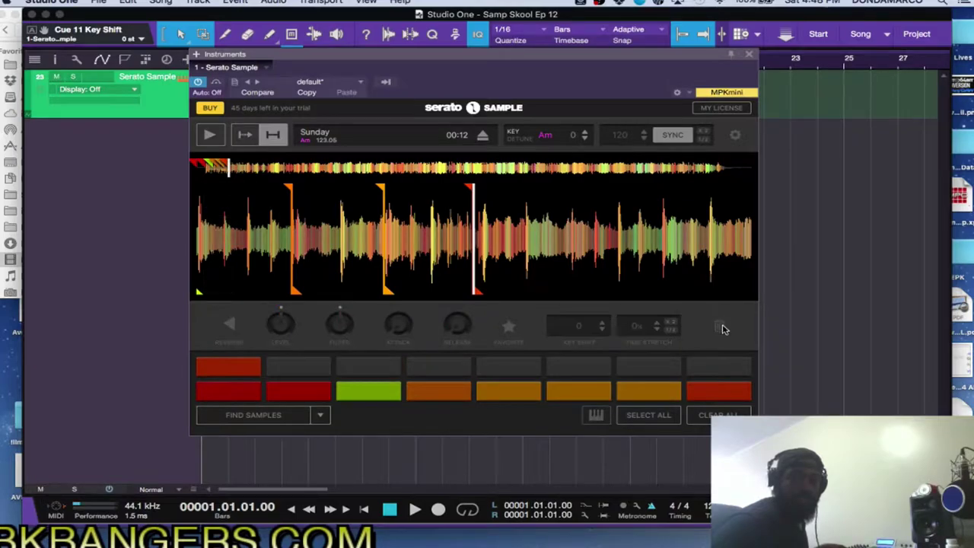
left_click(254, 372)
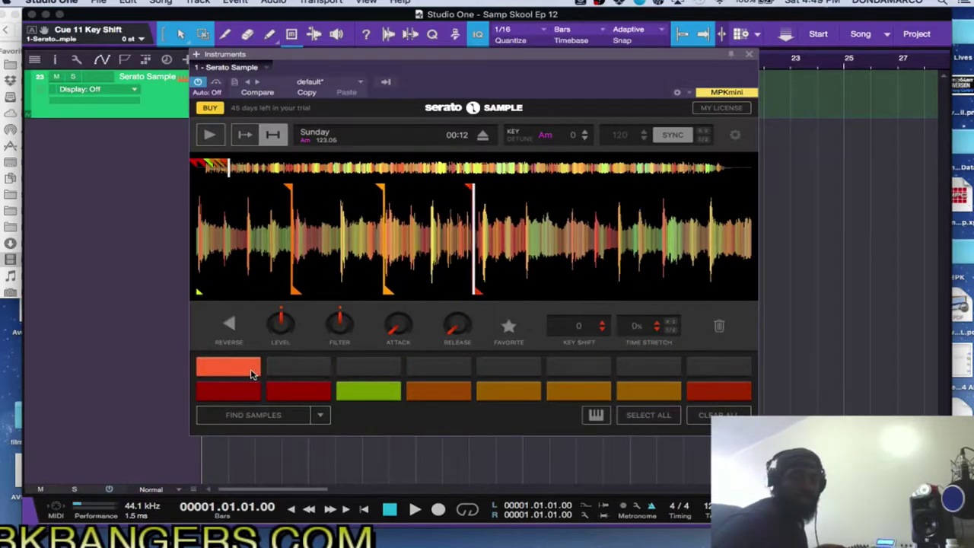
left_click(720, 327)
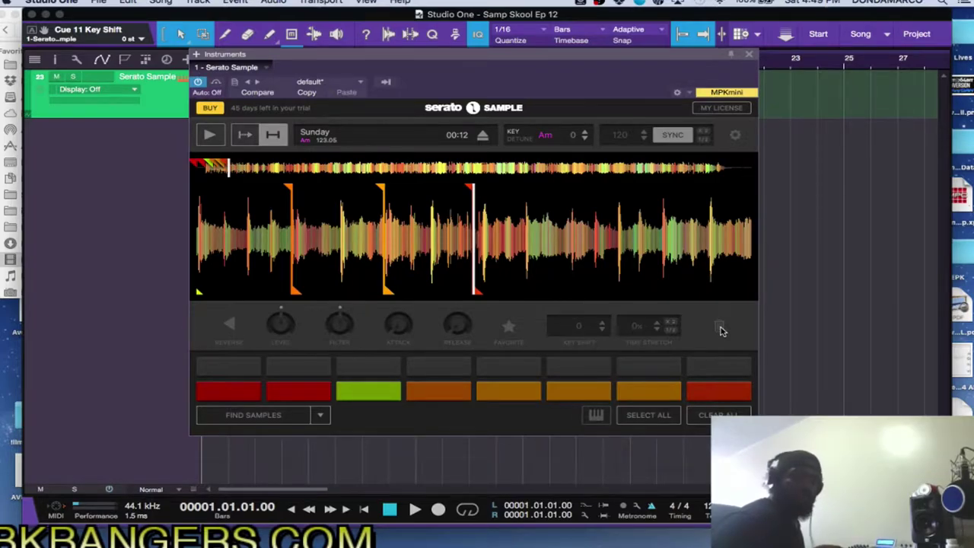
left_click(715, 392)
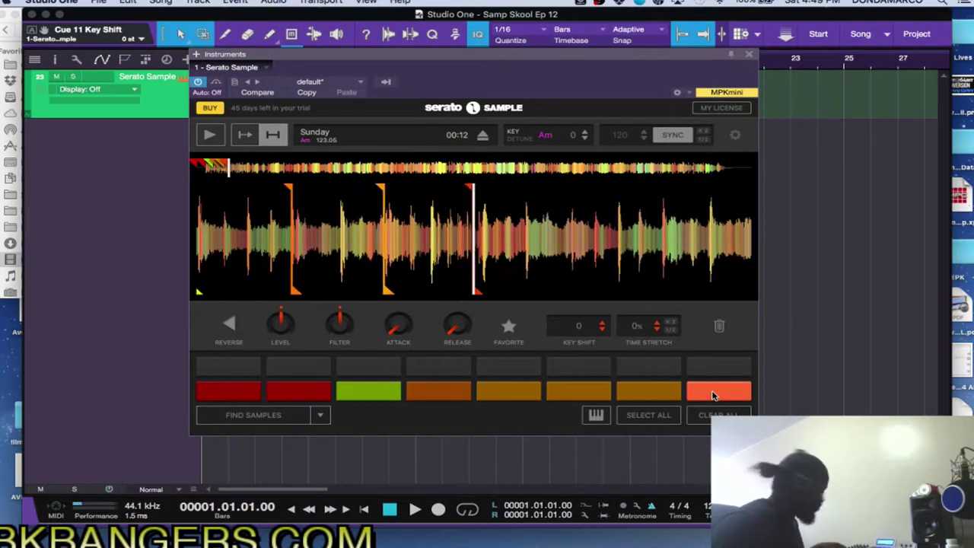
left_click(438, 366)
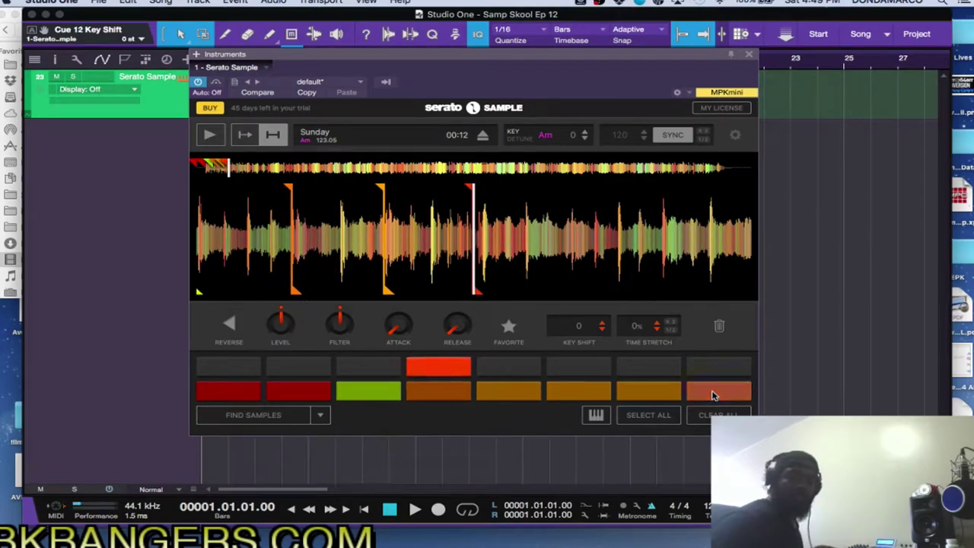
left_click(718, 327)
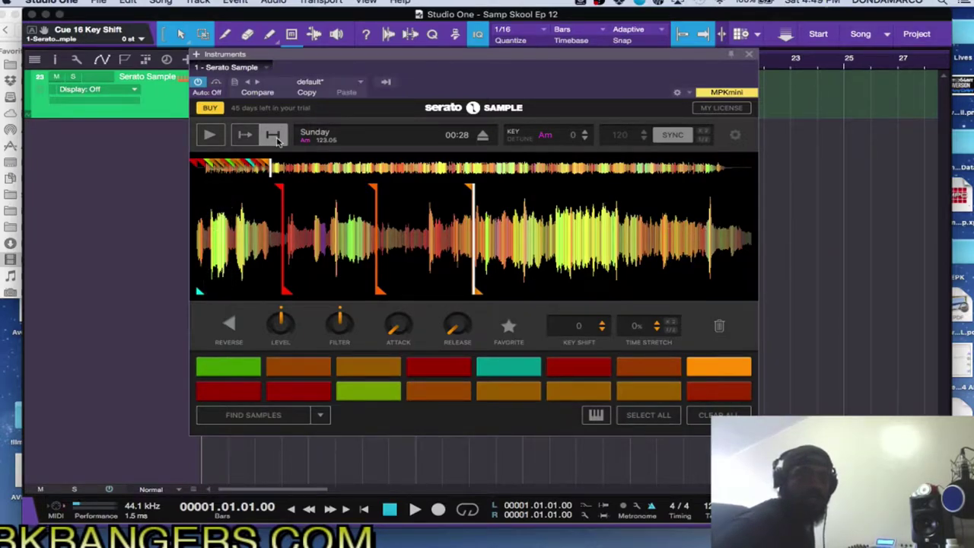
- Switch the play mode to Trigger, let the song play on from the cue pads, and pause it
left_click(245, 137)
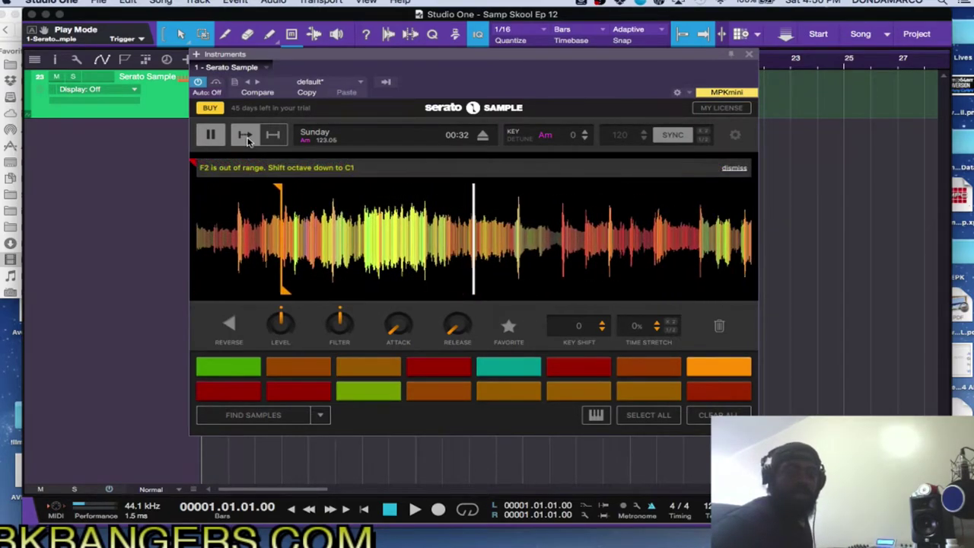
left_click(212, 135)
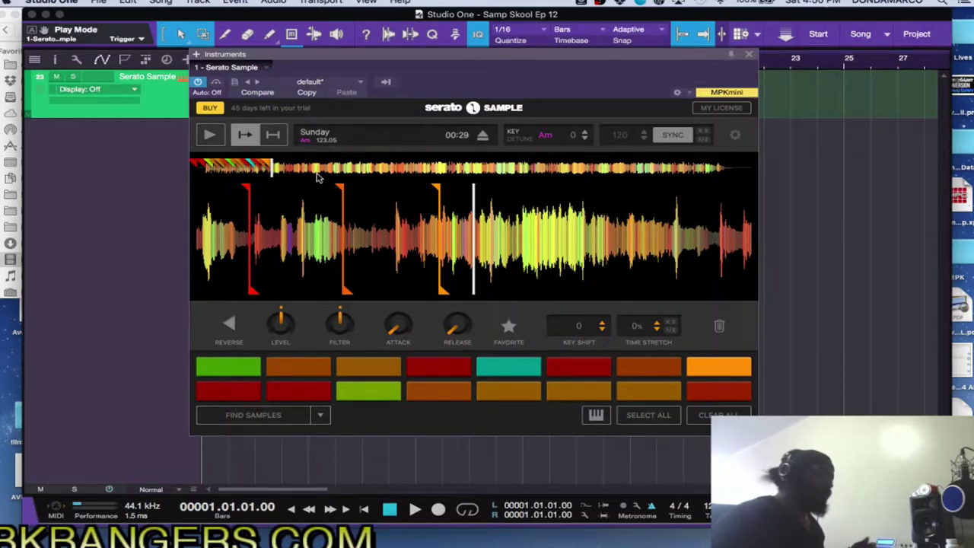
key("space")
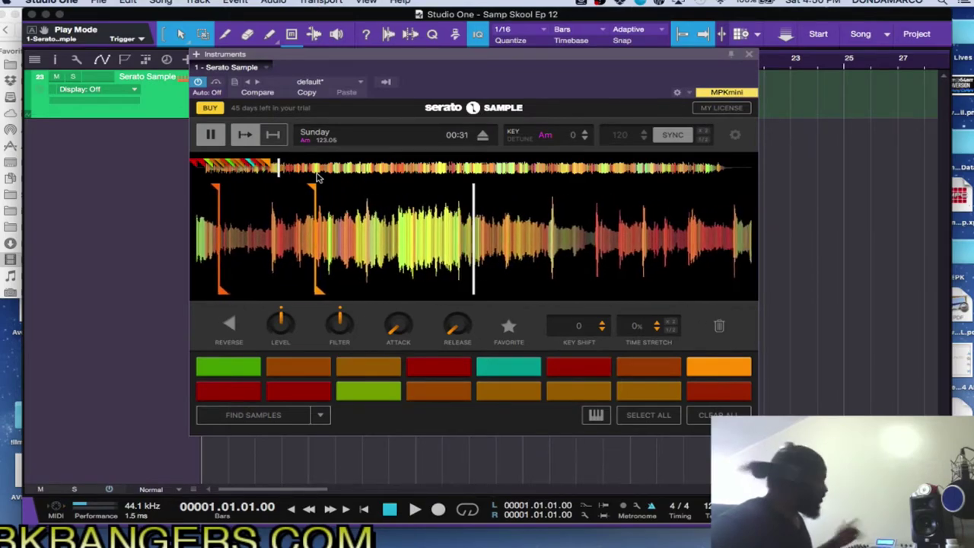
left_click(212, 134)
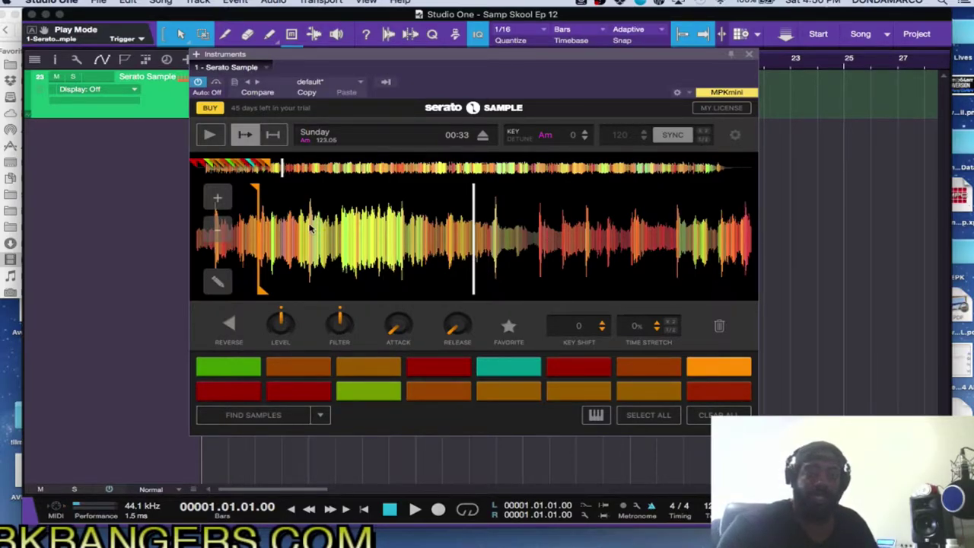
left_click(225, 199)
left_click(226, 199)
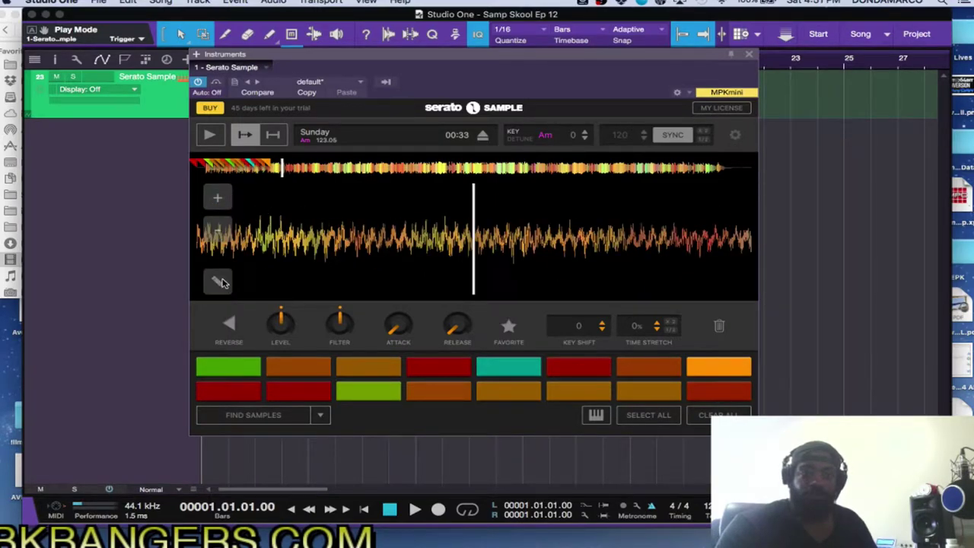
left_click(217, 230)
left_click(218, 230)
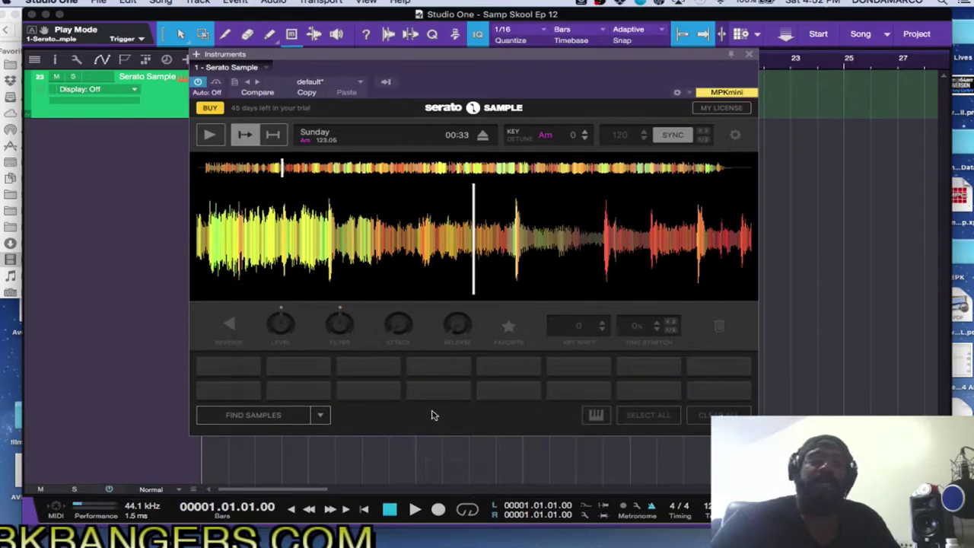
- Slice the song across the empty pads in Set Slicer mode with a slice length of 1 and audition the slices
left_click(320, 417)
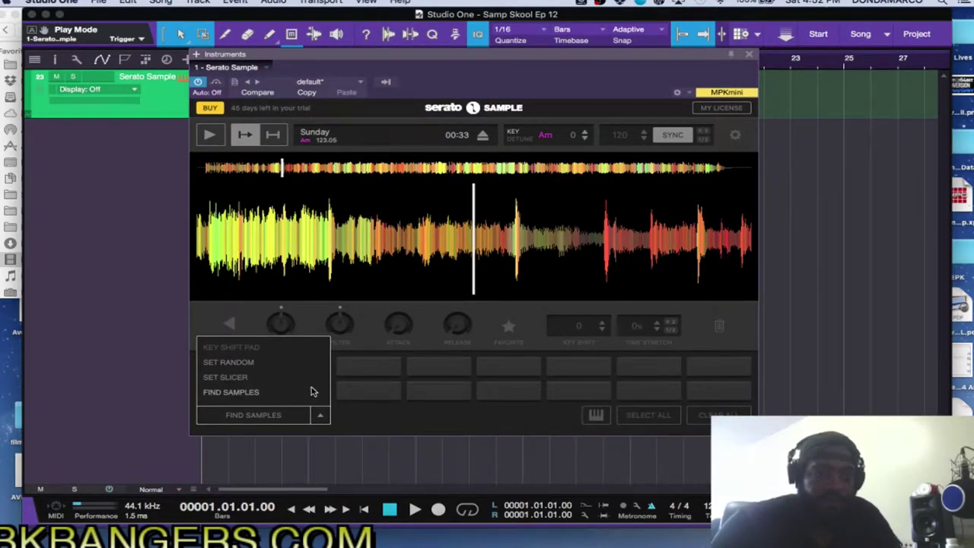
left_click(266, 380)
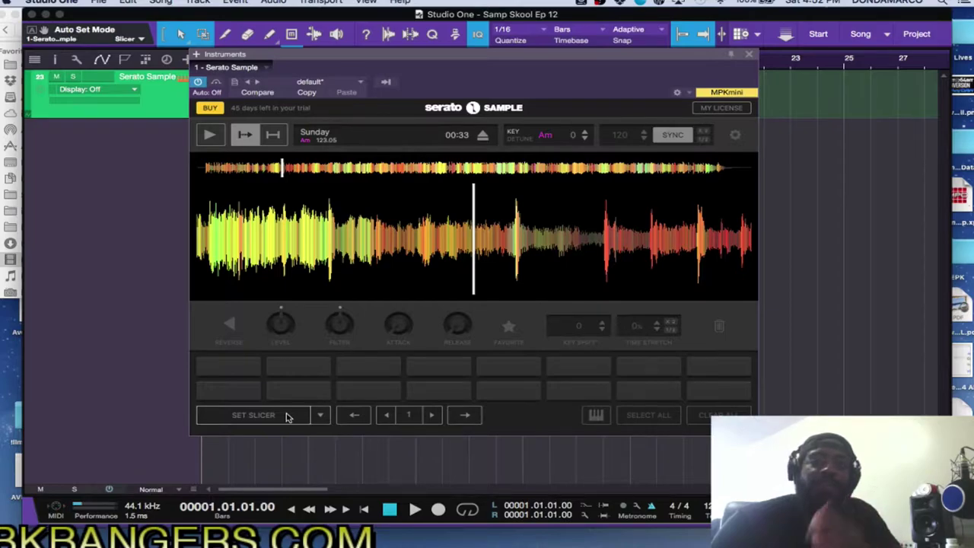
left_click(288, 416)
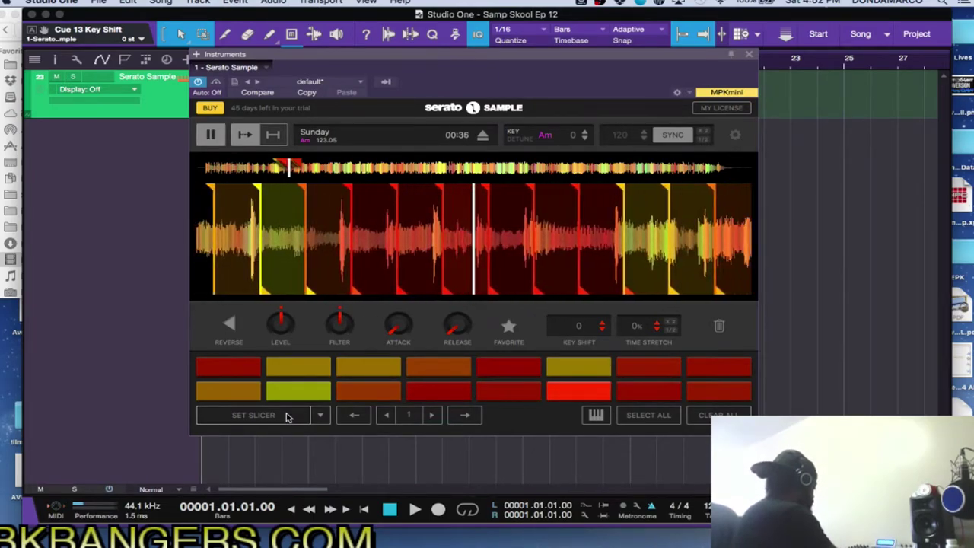
key("space")
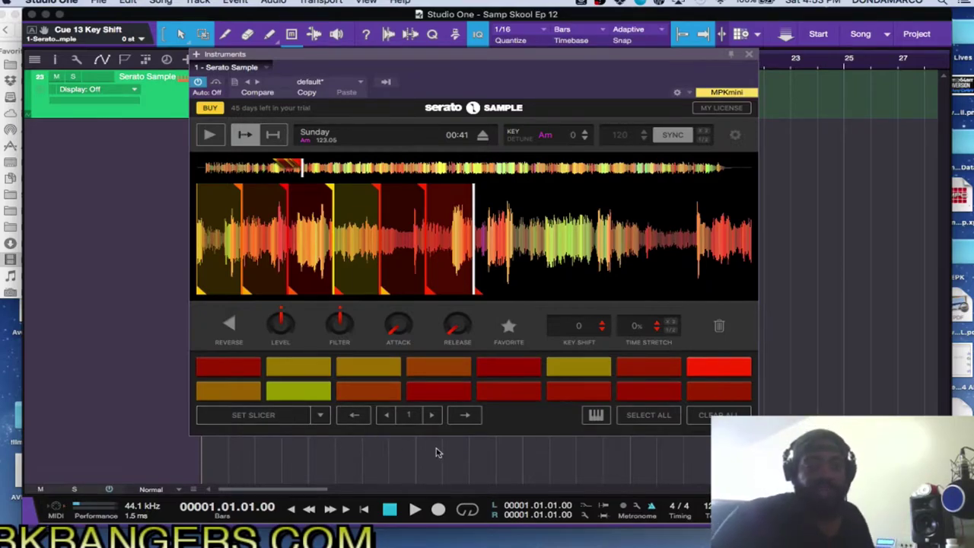
- Shift the sliced range forward one block, audition its pads, and shift it back three blocks to an earlier section
left_click(466, 416)
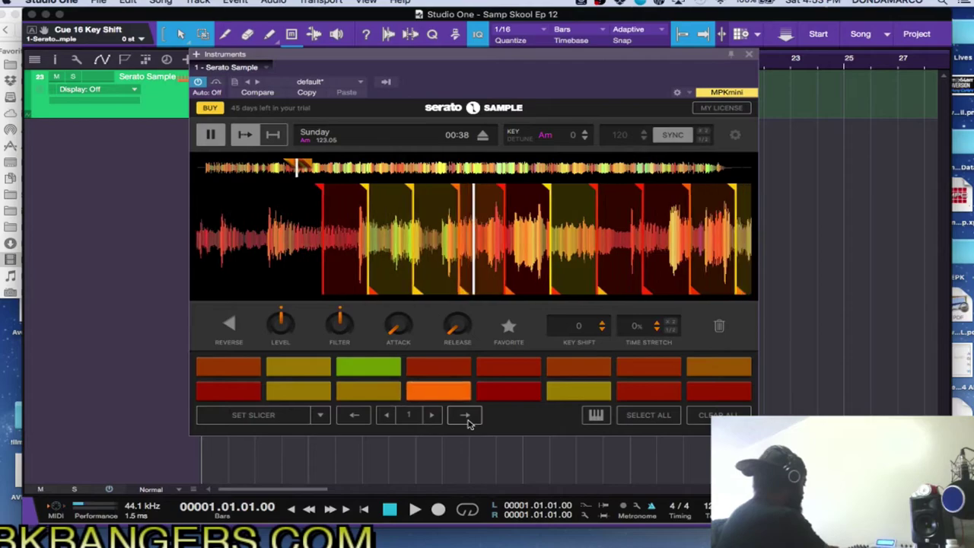
key("space")
key("space")
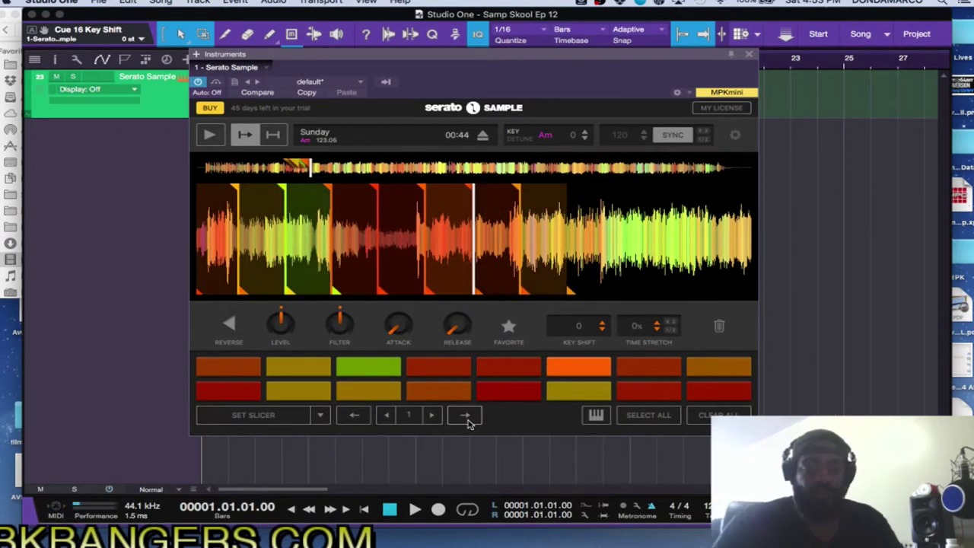
left_click(364, 423)
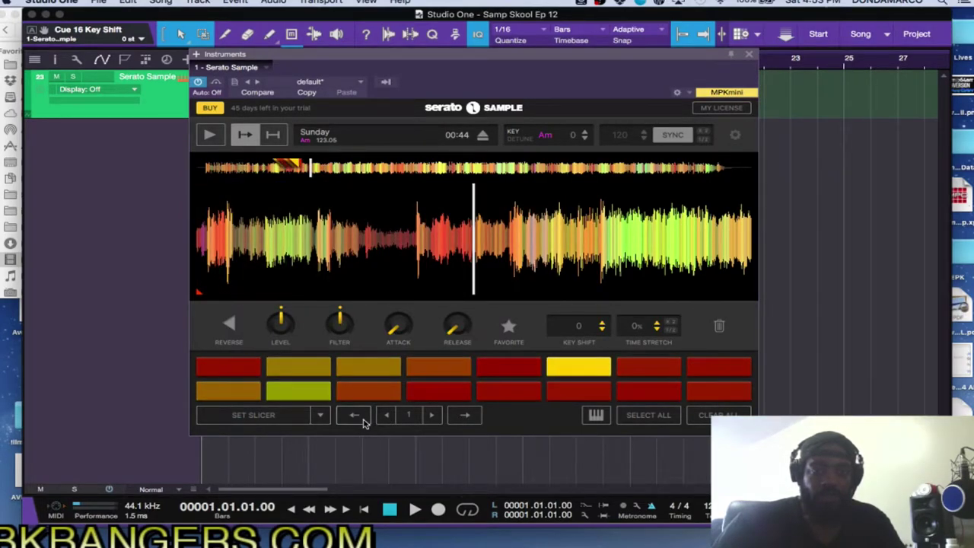
left_click(364, 423)
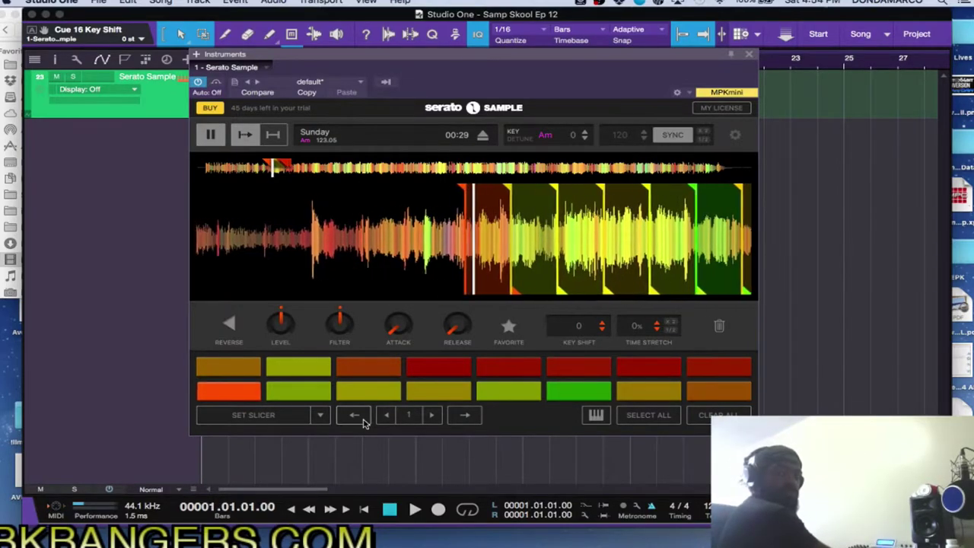
left_click(364, 423)
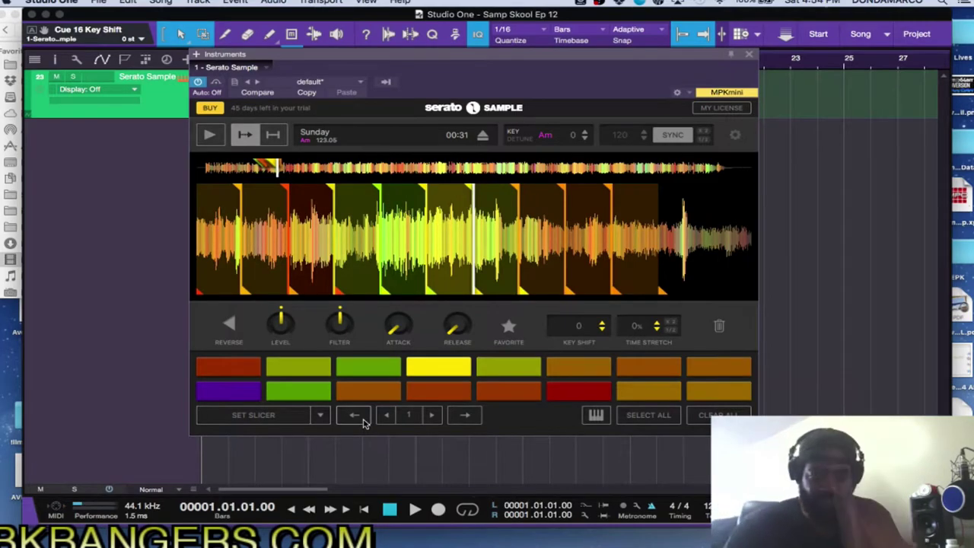
- Increase the slice length step by step to 2, 4 and 8, auditioning the longer slices
left_click(431, 416)
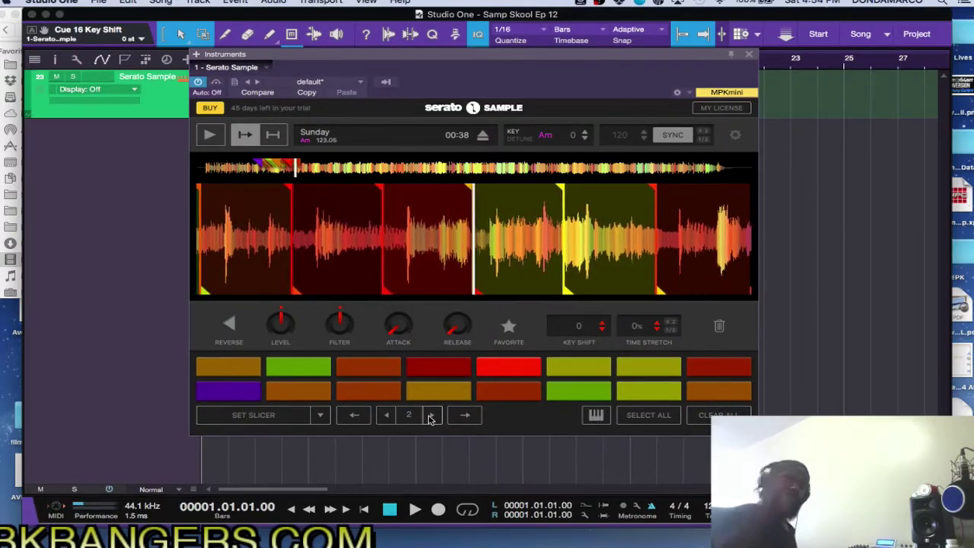
left_click(430, 415)
left_click(430, 415)
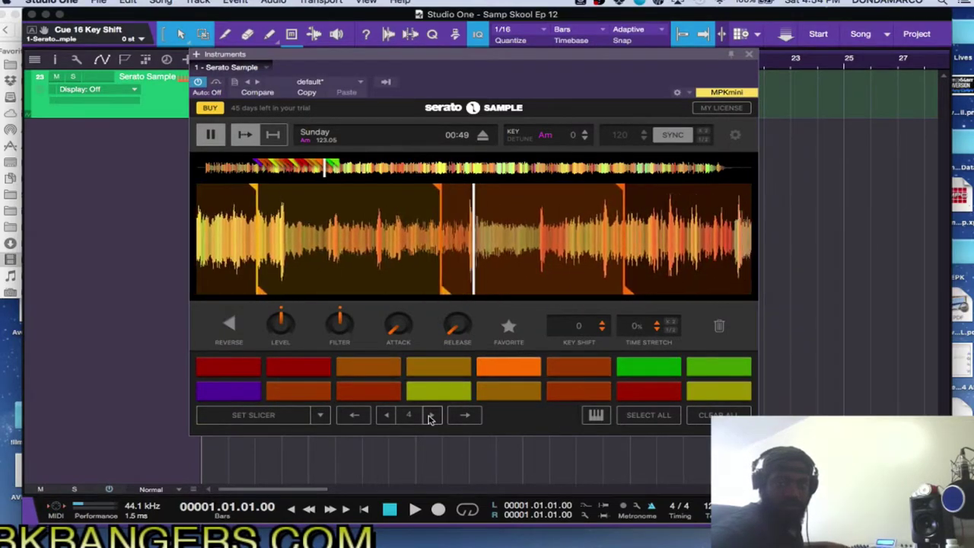
left_click(430, 415)
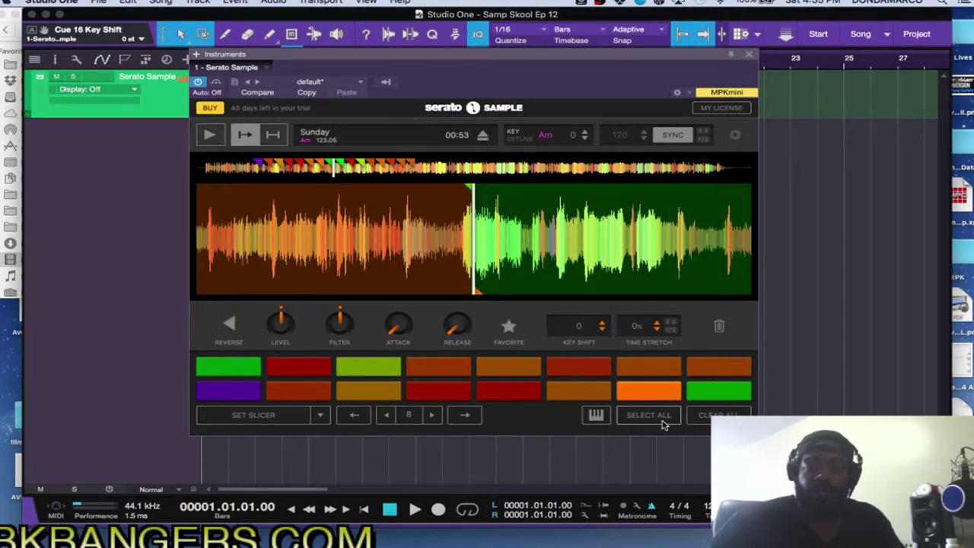
- Clear all cue points from the pads and move the playhead to the beginning of the song
left_click(661, 420)
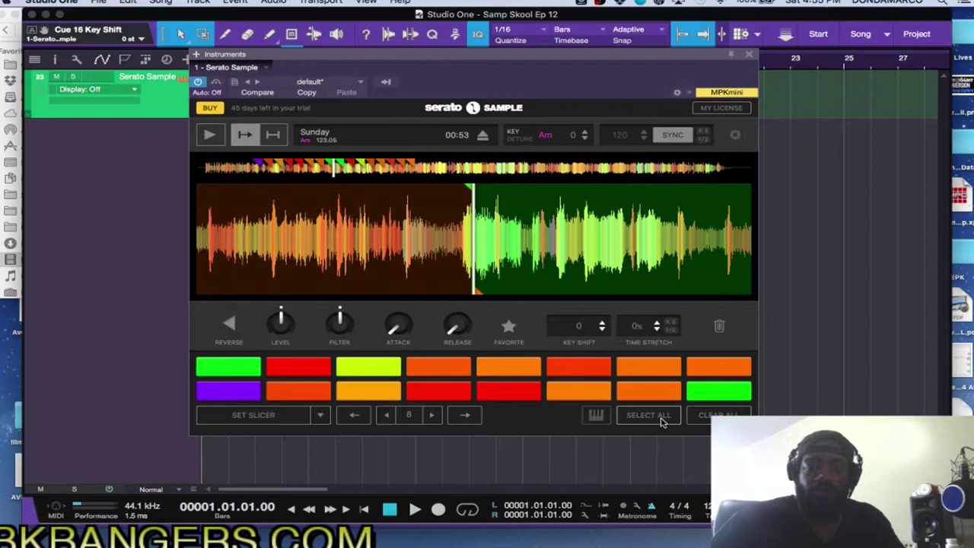
left_click(707, 416)
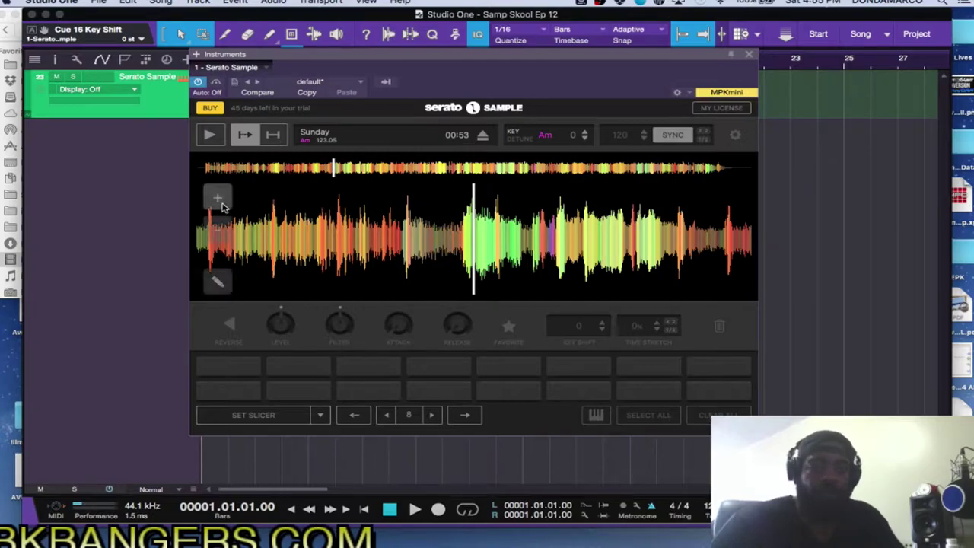
left_click(221, 202)
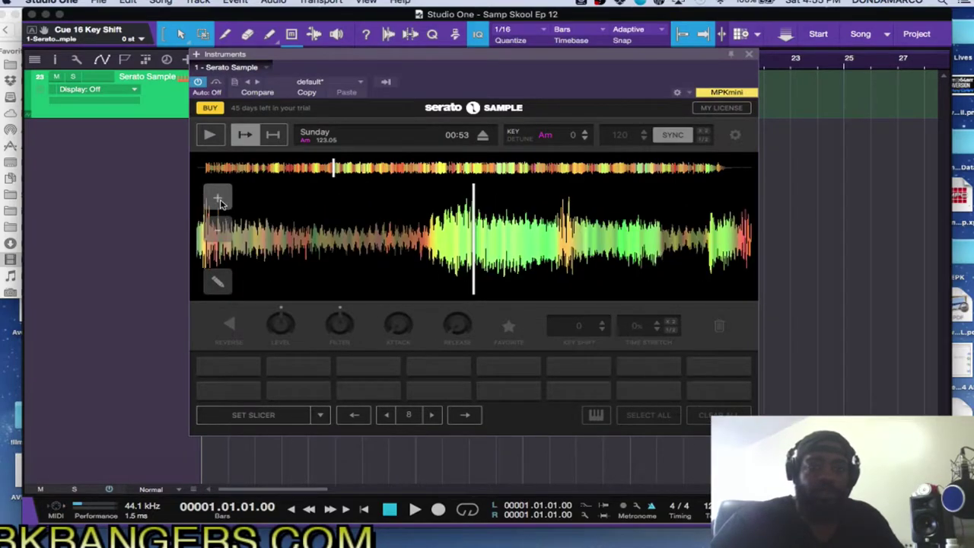
left_click(219, 232)
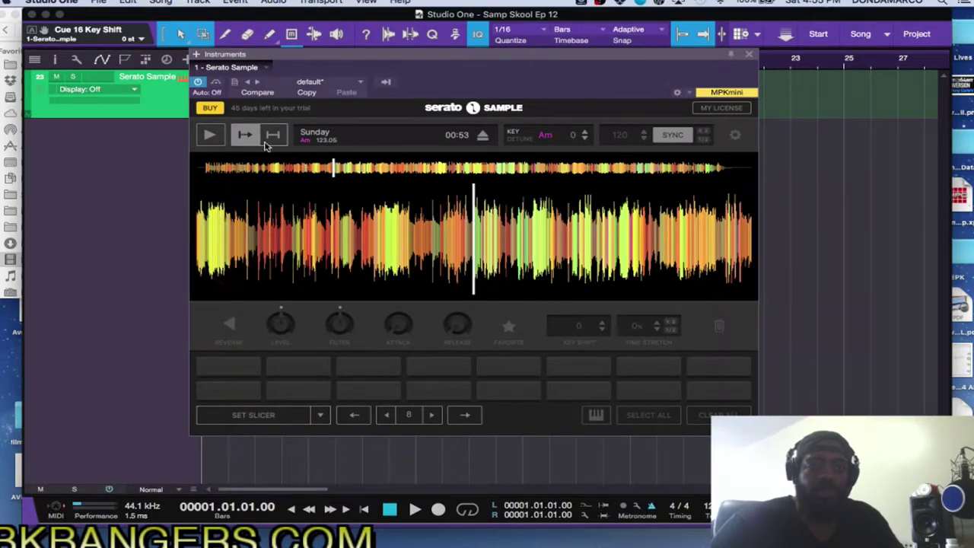
left_click(220, 139)
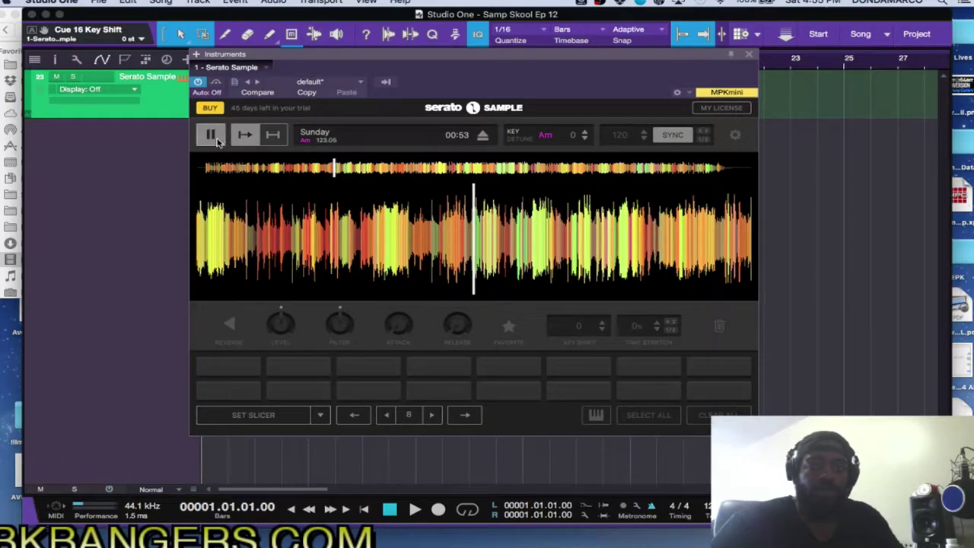
left_click(219, 139)
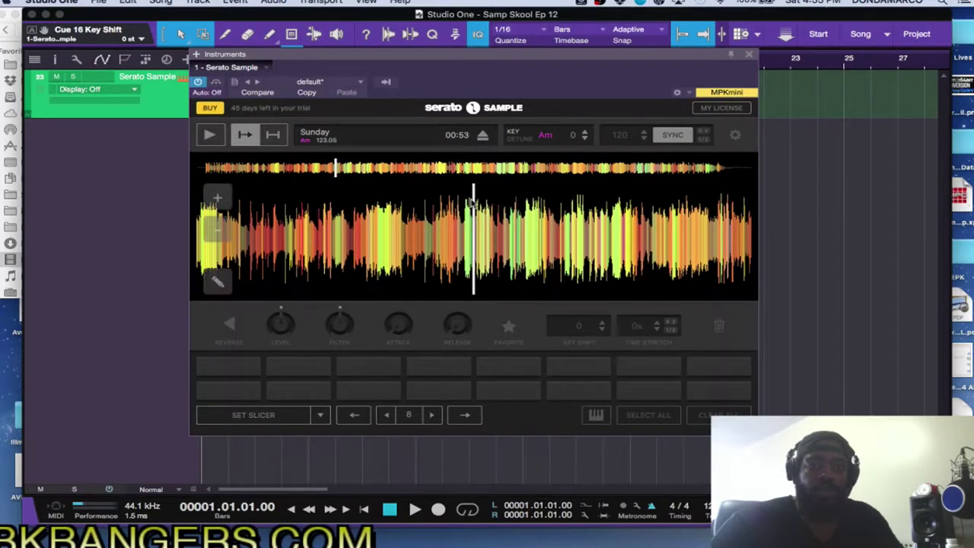
left_click(538, 167)
left_click(207, 169)
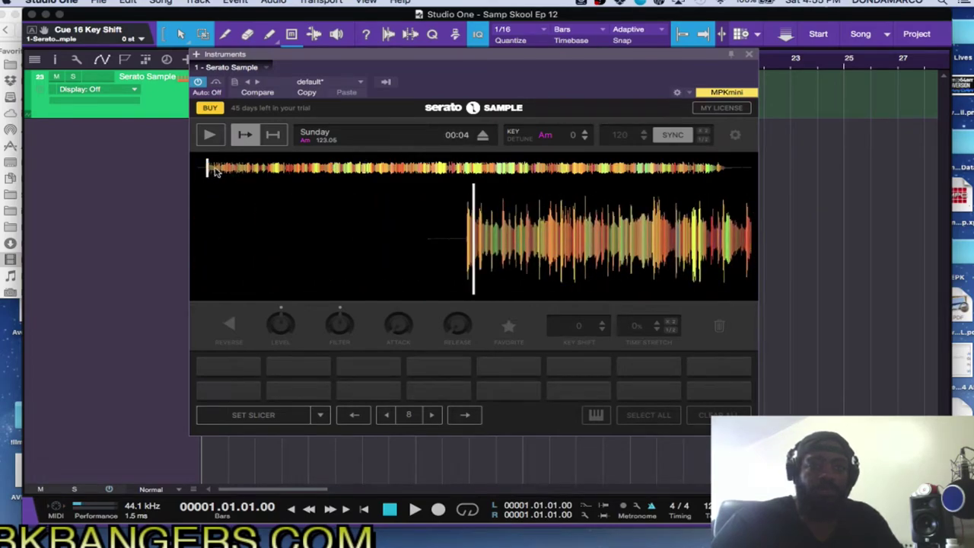
left_click(194, 169)
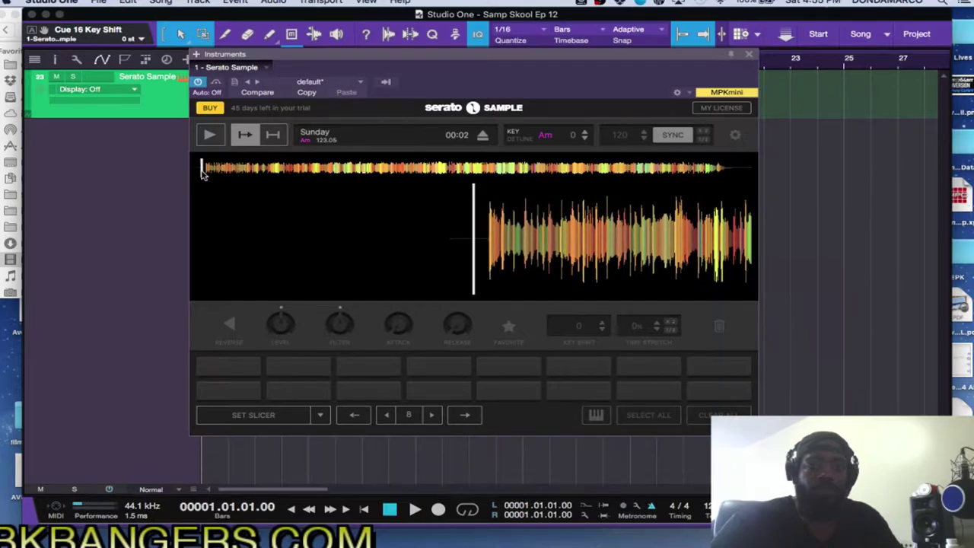
left_click(204, 171)
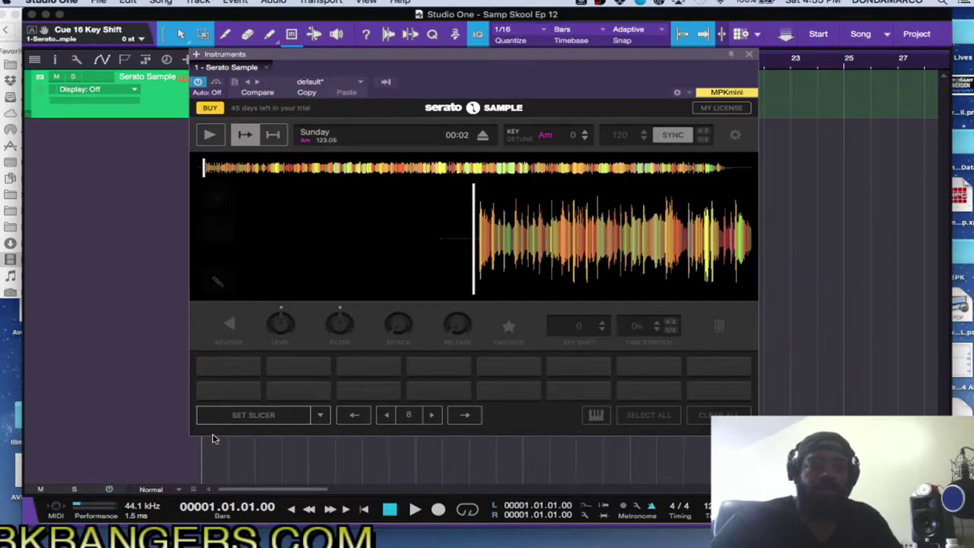
- Fill all 16 pads with automatically chosen cue points in Find Samples mode
left_click(319, 416)
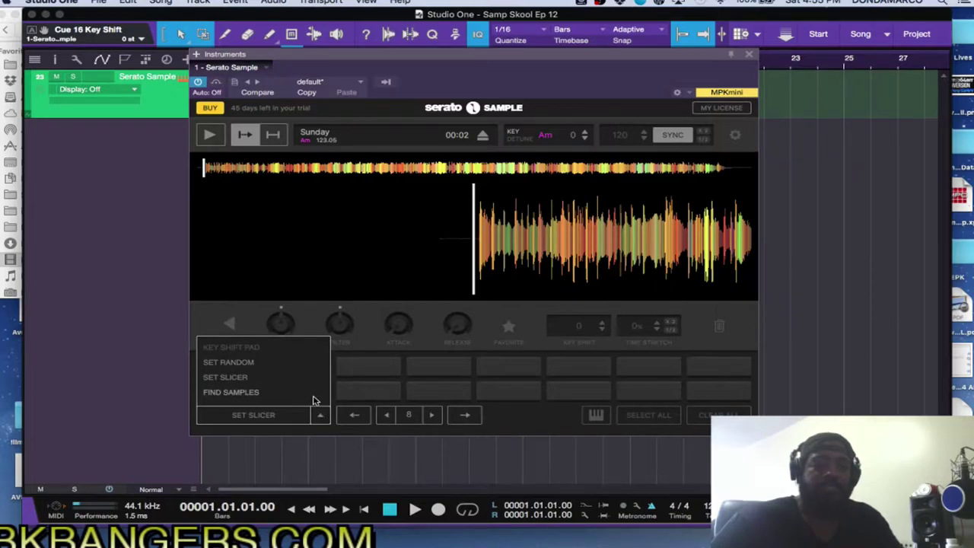
left_click(314, 397)
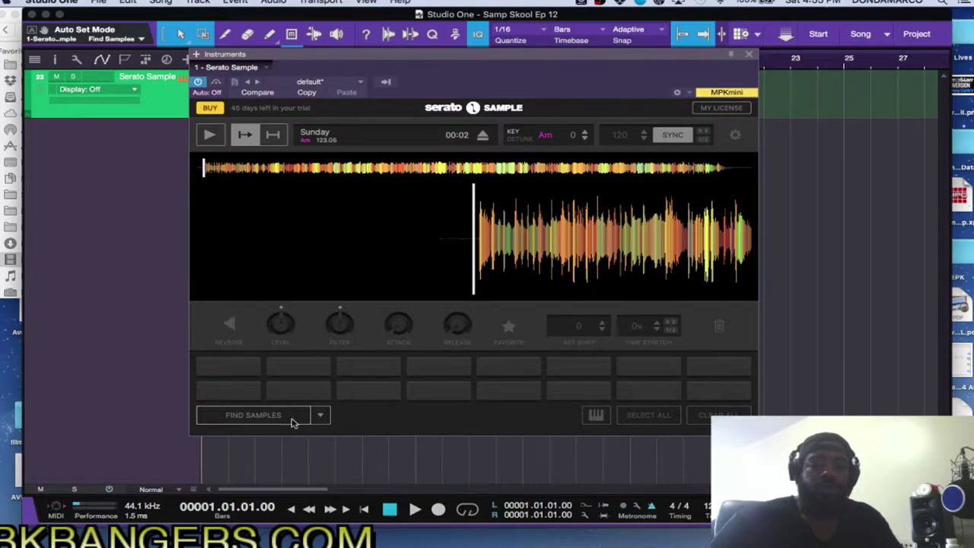
left_click(293, 419)
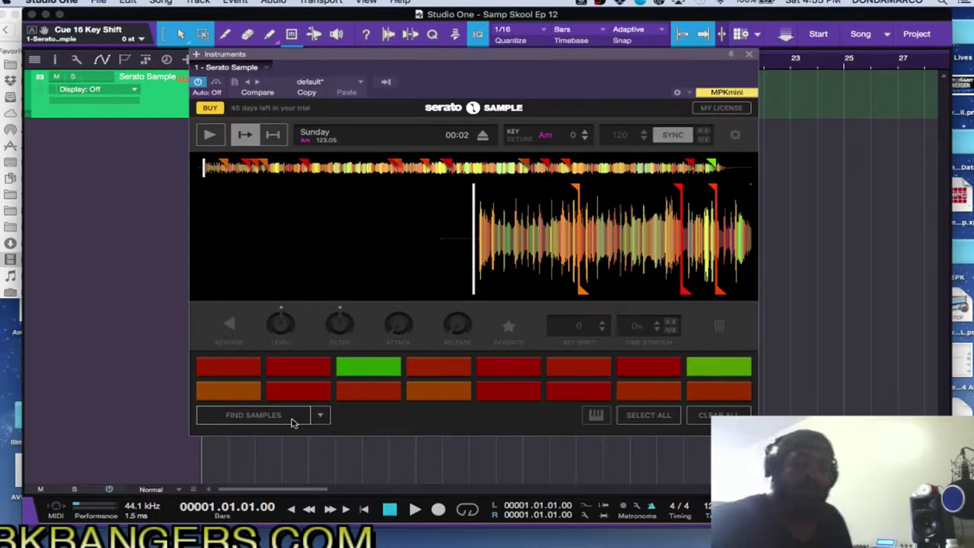
- Audition pads 1 and 2, try the Hold play mode, and return to Trigger mode
key("1")
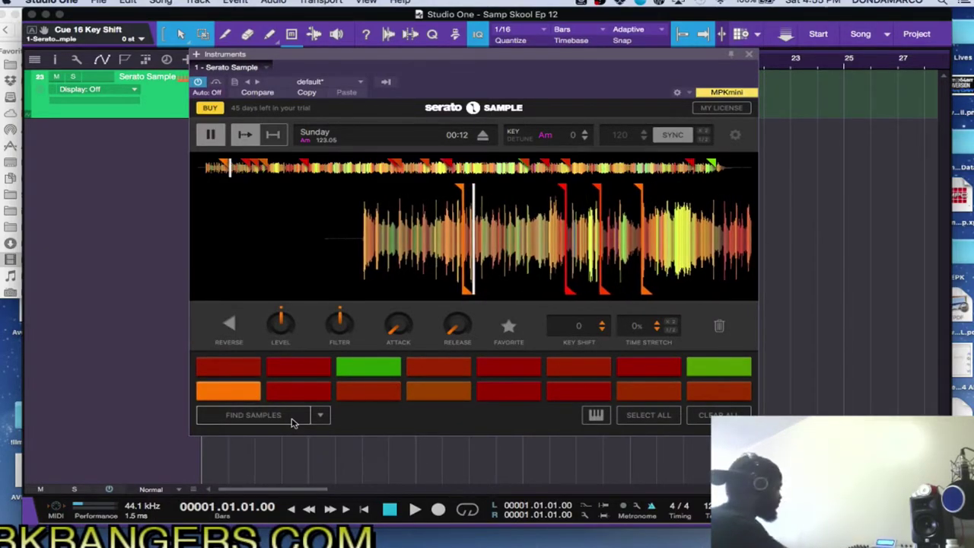
key("2")
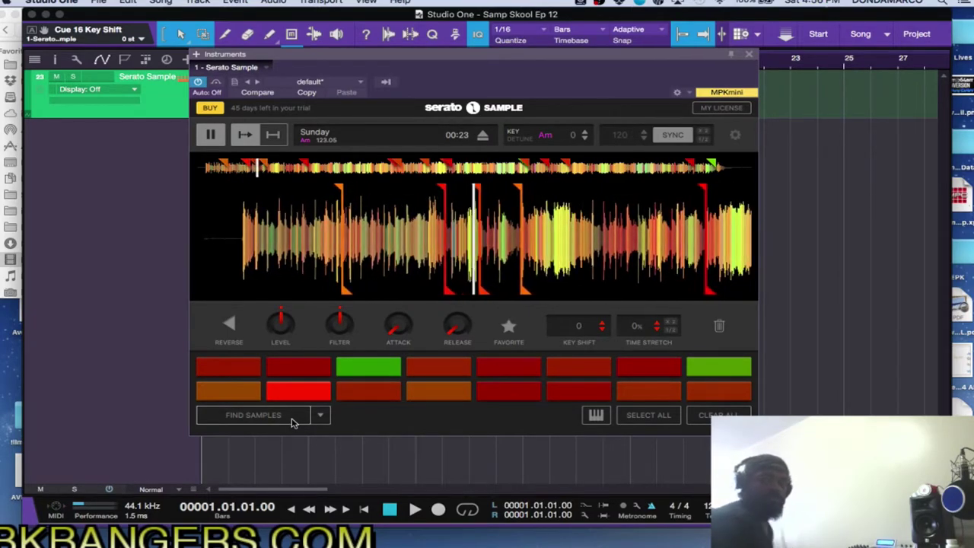
key("1")
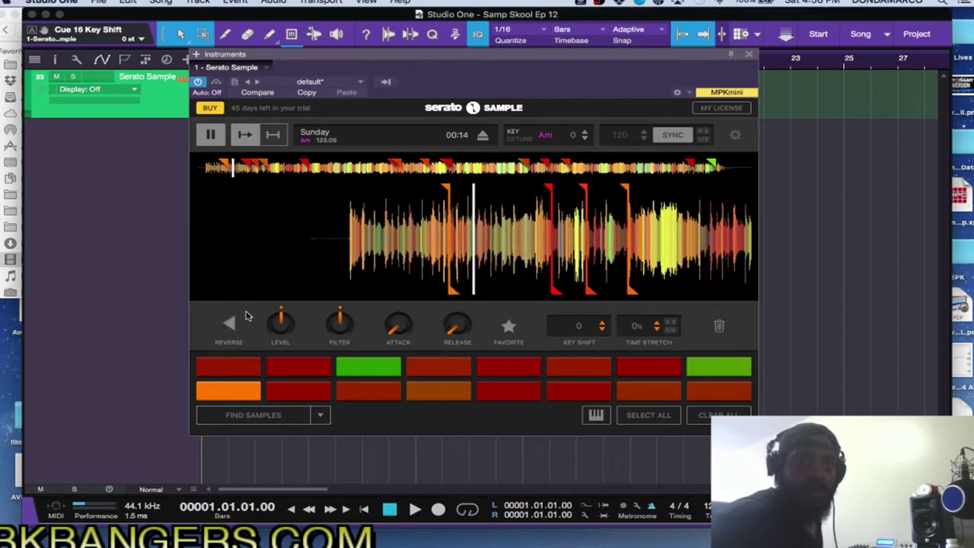
left_click(271, 135)
left_click(271, 136)
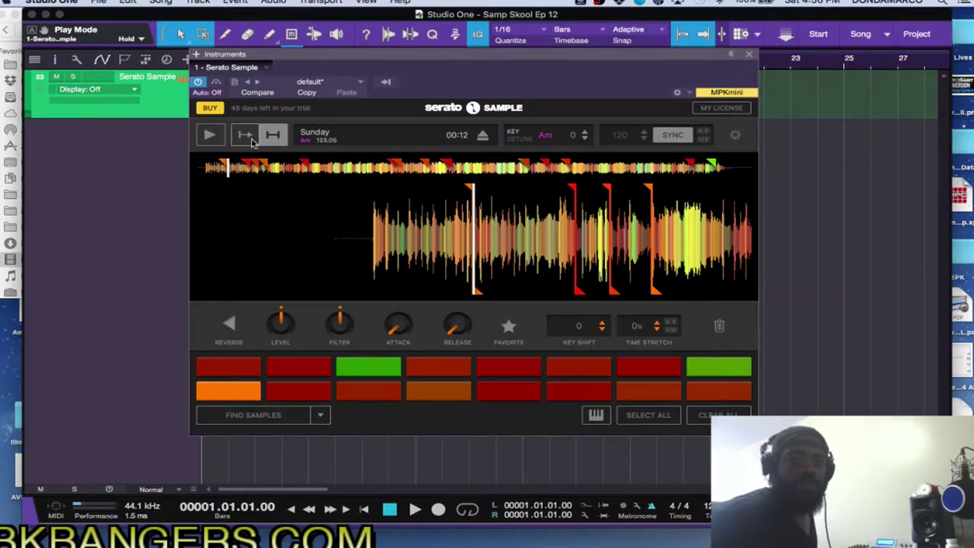
left_click(248, 141)
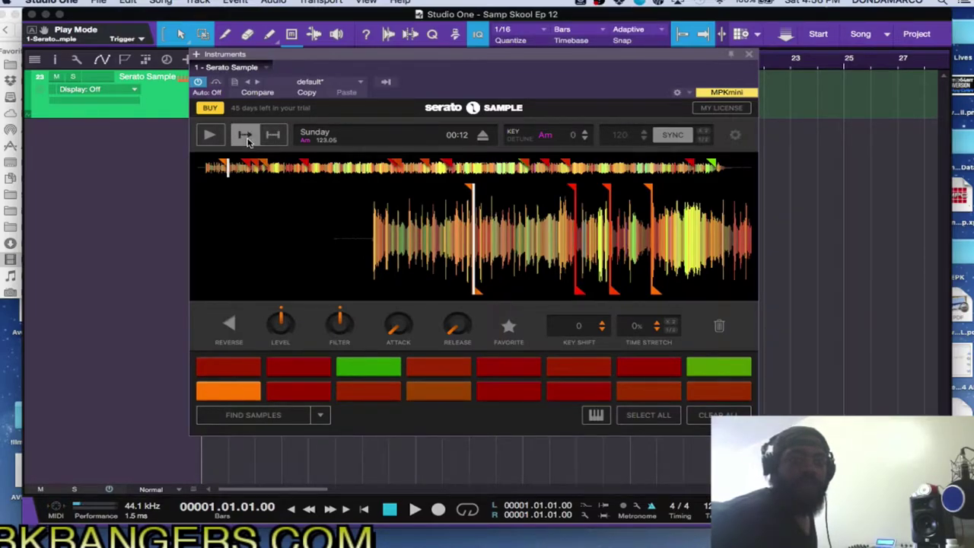
- Switch the play mode to Hold and audition pad 1
left_click(272, 137)
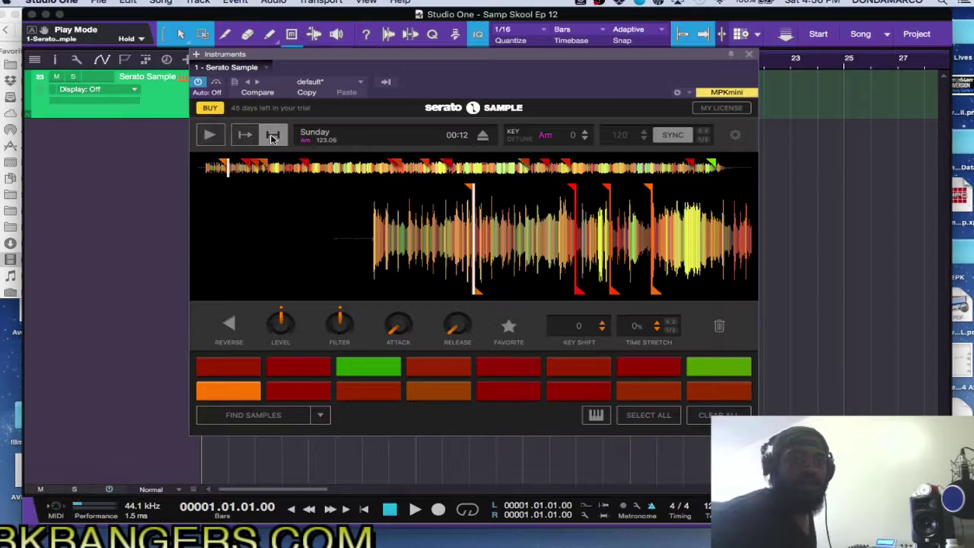
key("space")
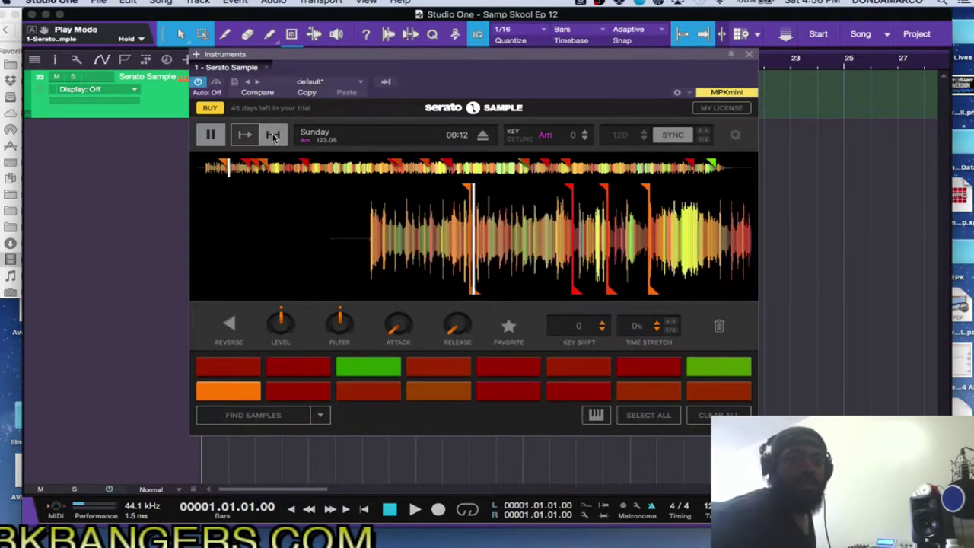
key("space")
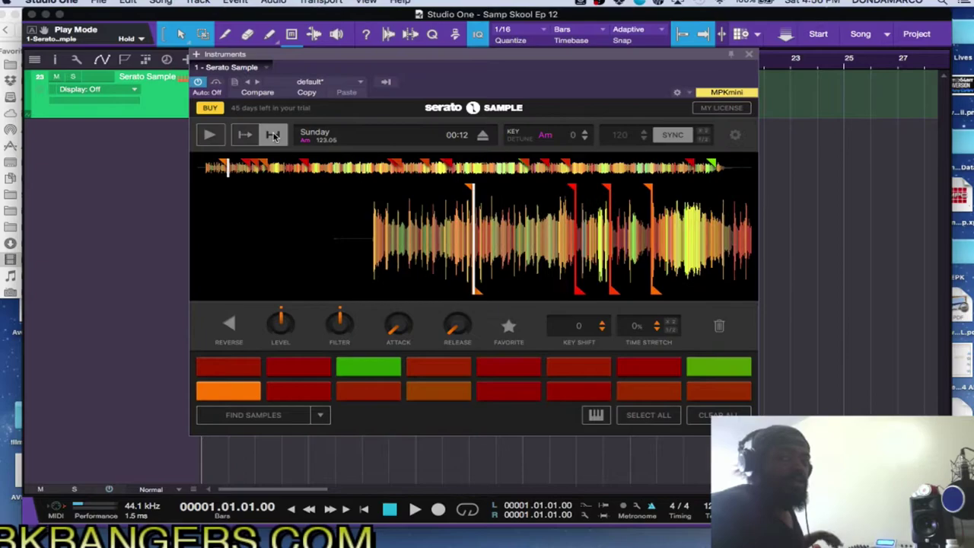
- Return the play mode to Trigger, audition pads 1 and 2, and stop the sample playback
left_click(245, 137)
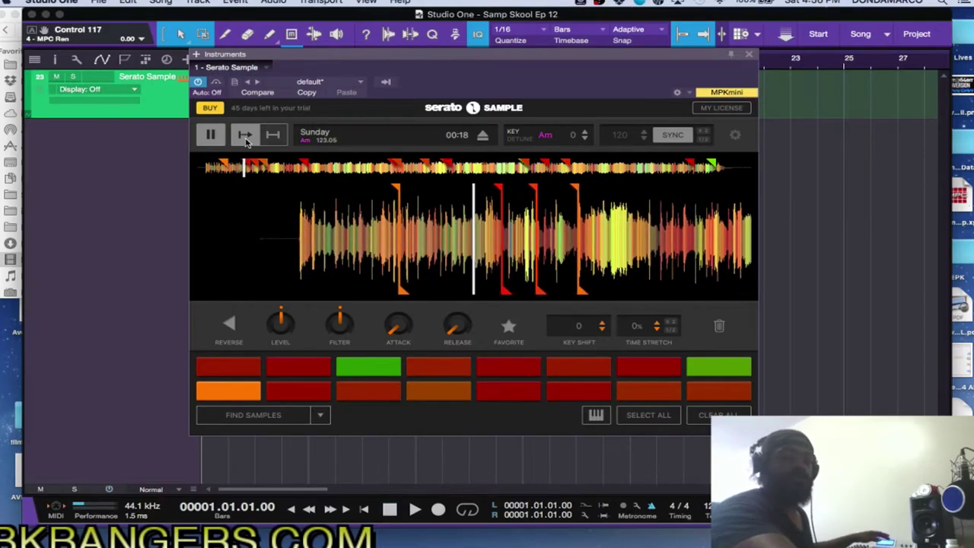
left_click(213, 137)
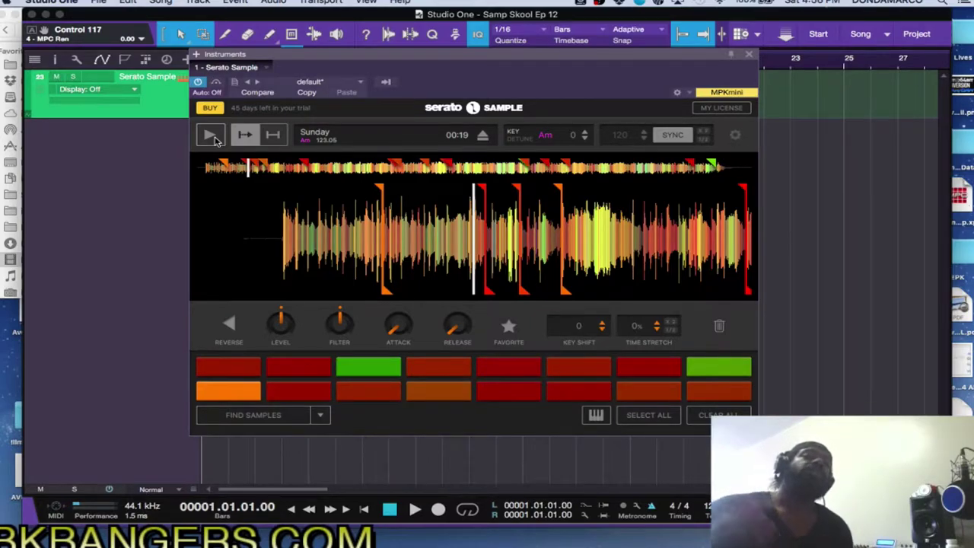
left_click(212, 137)
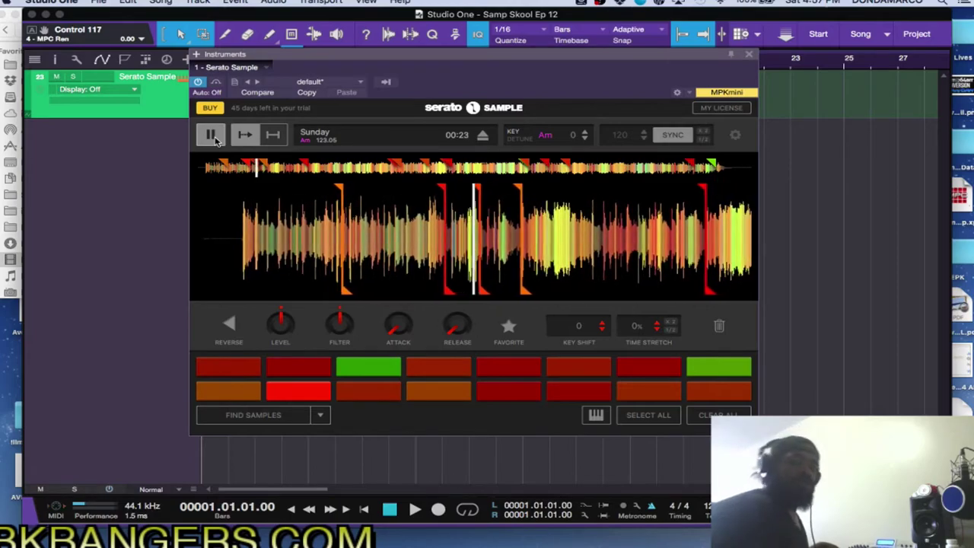
left_click(213, 137)
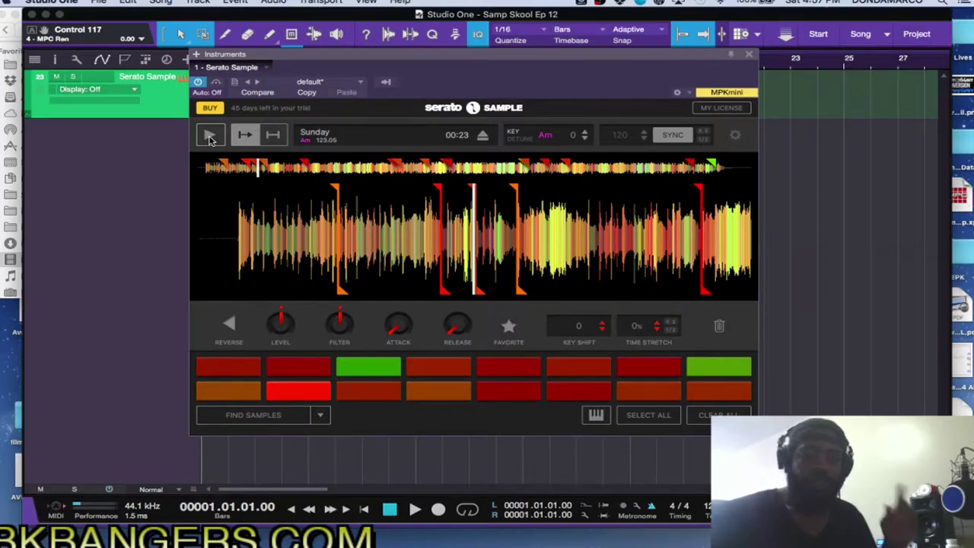
- Clear all cue points, fill the 16 pads in Set Random mode, and audition the random chops
left_click(708, 417)
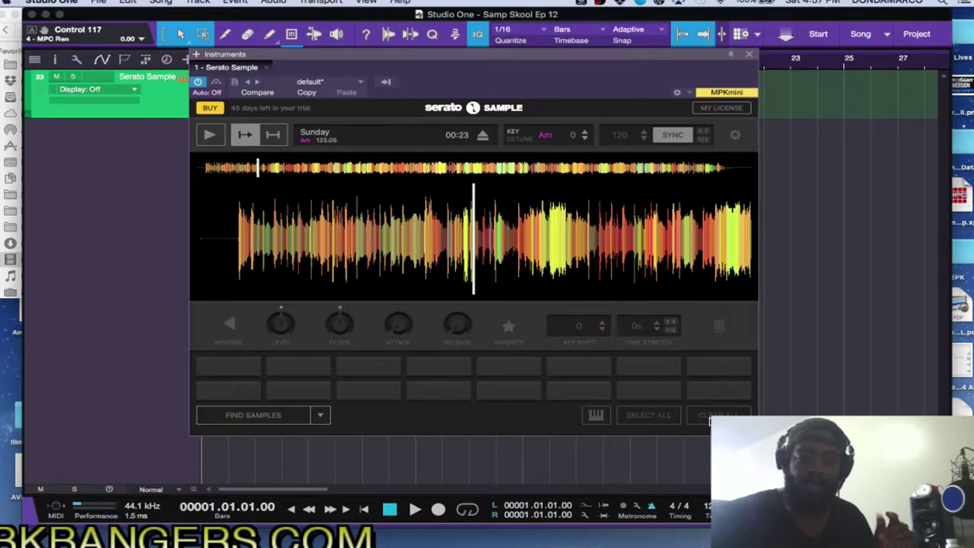
left_click(321, 415)
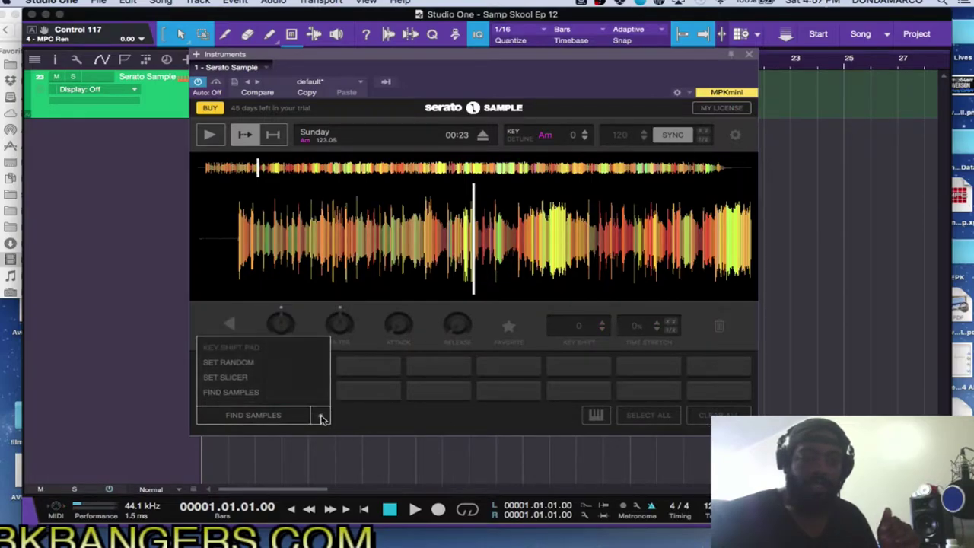
left_click(268, 368)
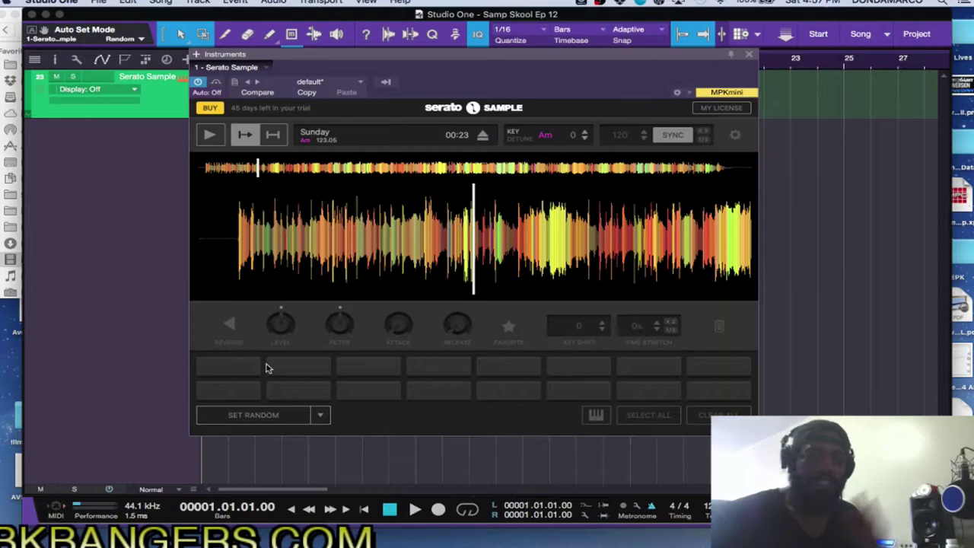
left_click(276, 411)
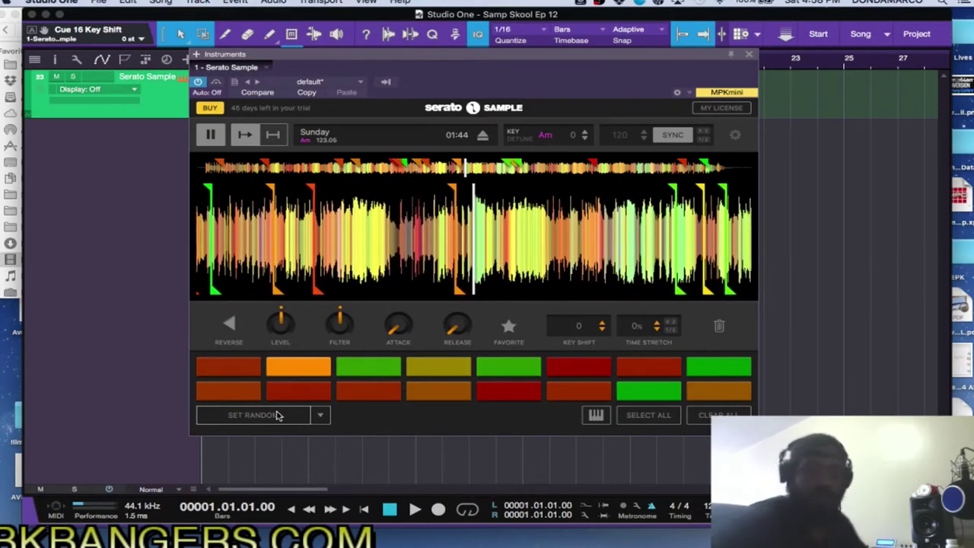
left_click(209, 135)
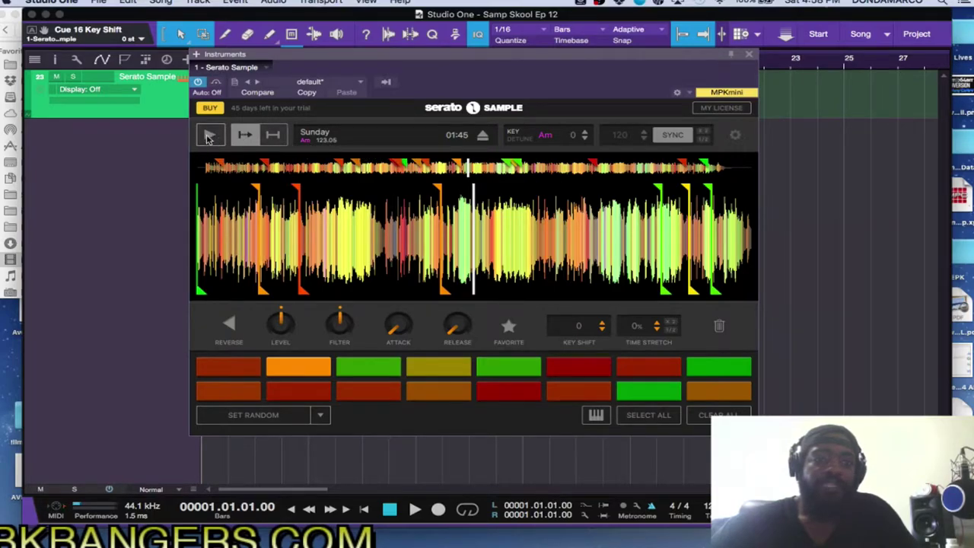
left_click(209, 137)
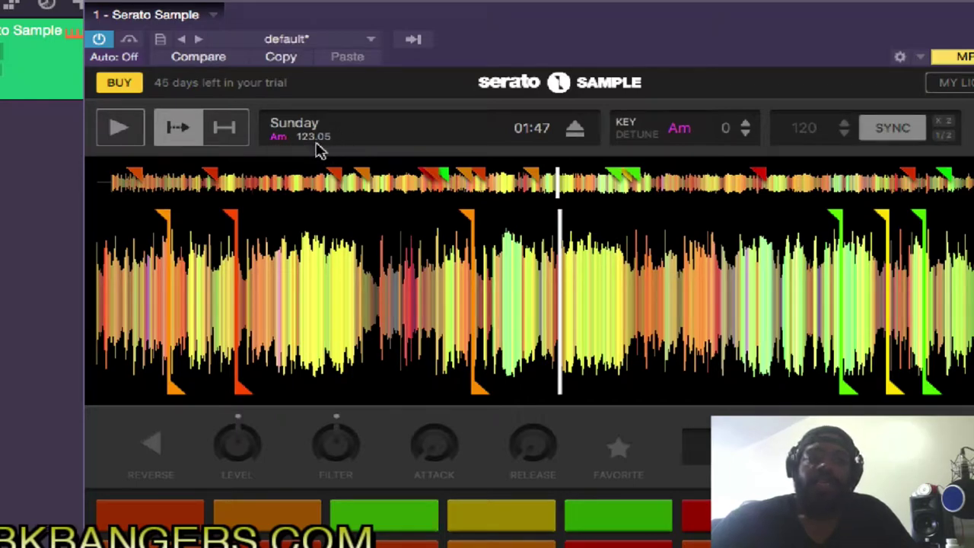
- Try raising the song's key by one semitone to Bbm and return it to Am
left_click(748, 126)
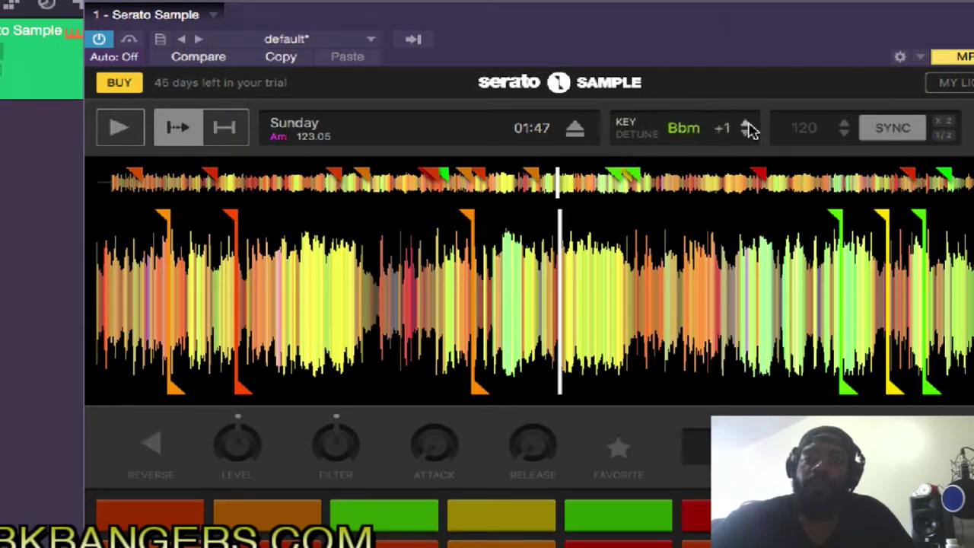
left_click(746, 136)
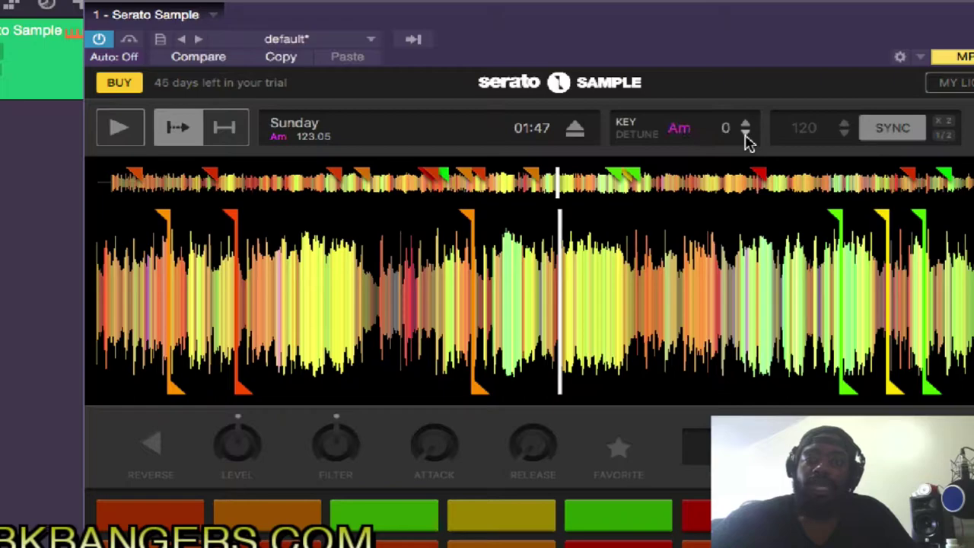
left_click(746, 125)
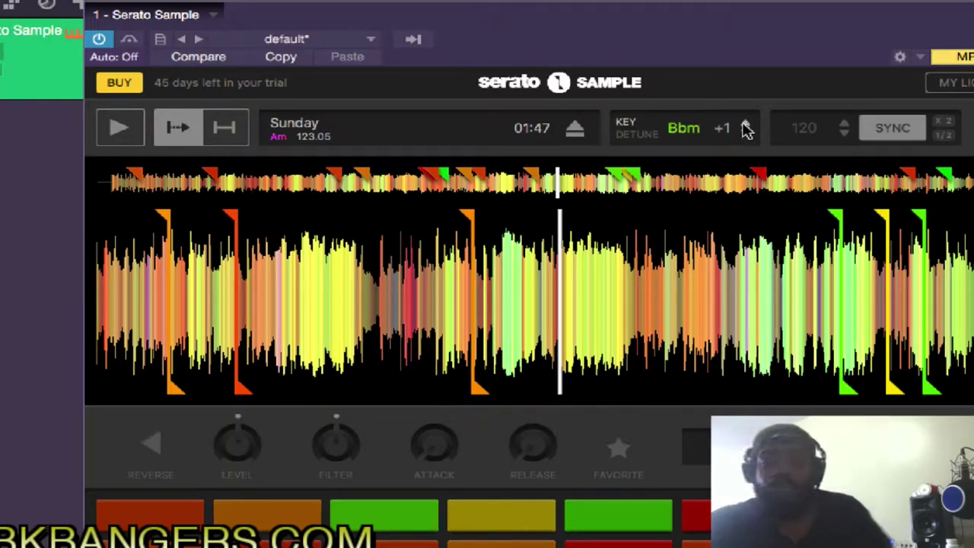
left_click(747, 136)
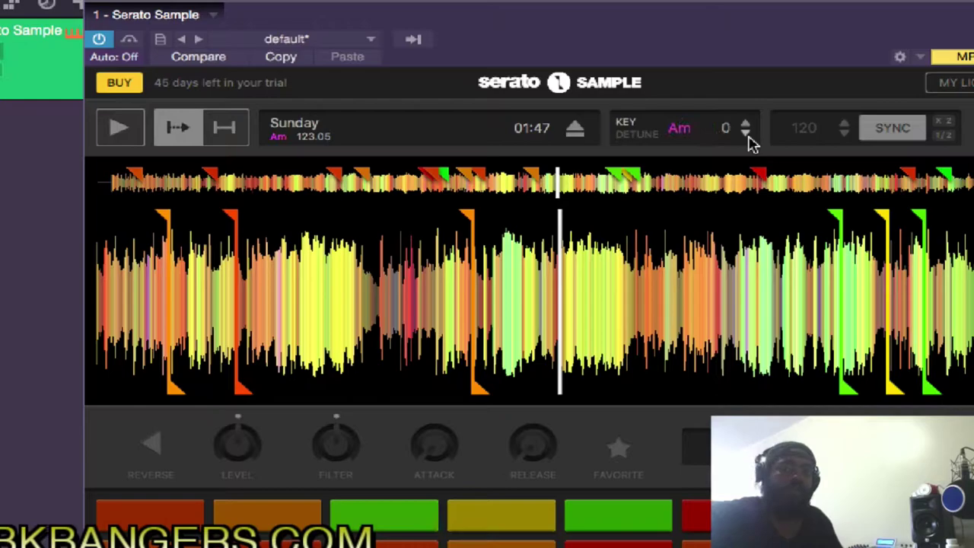
- Audition pad 1 in Am, raise the song's key by +1 to Bbm, and audition the pad again
key("space")
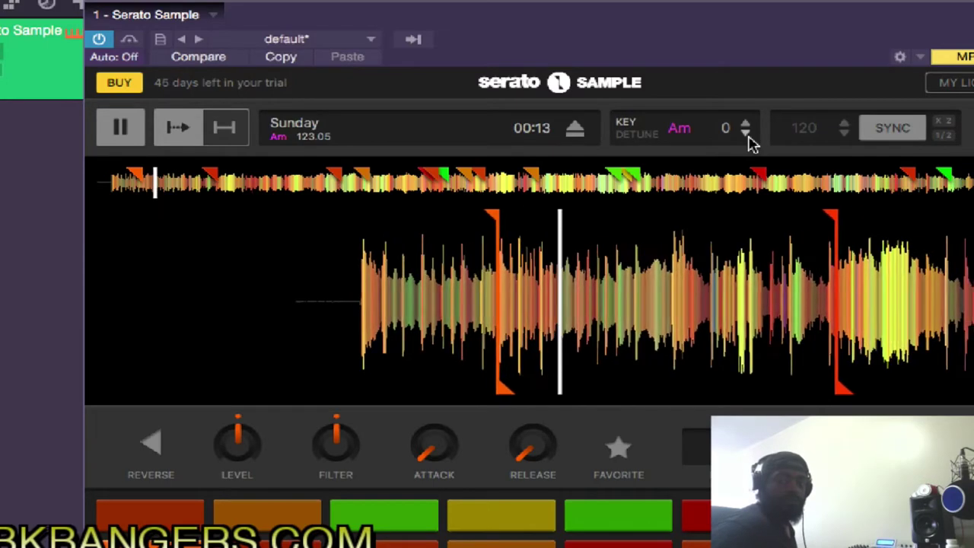
left_click(120, 128)
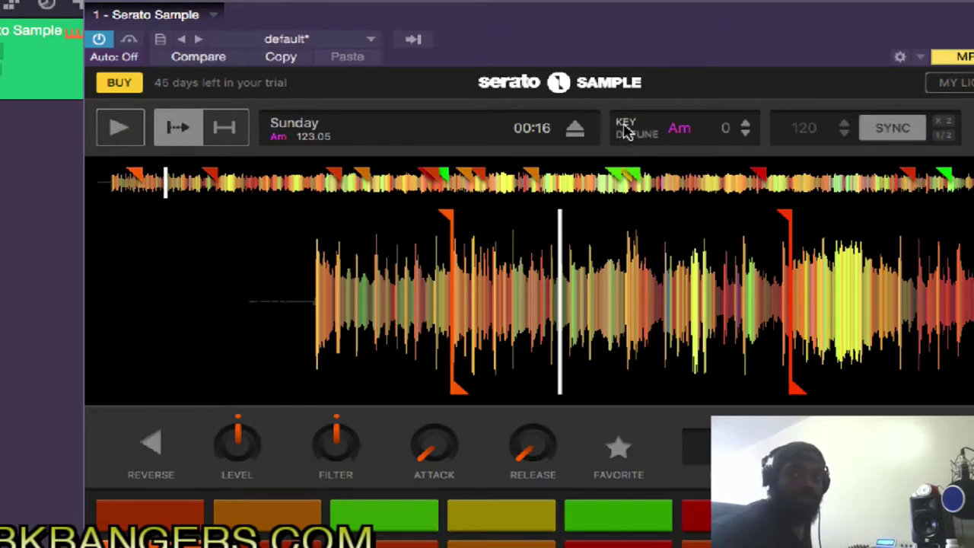
left_click(746, 124)
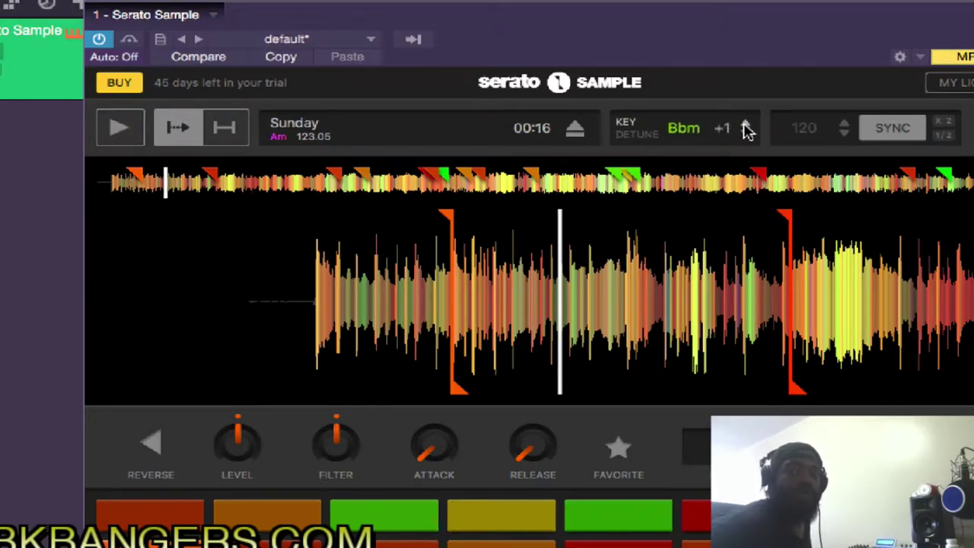
key("space")
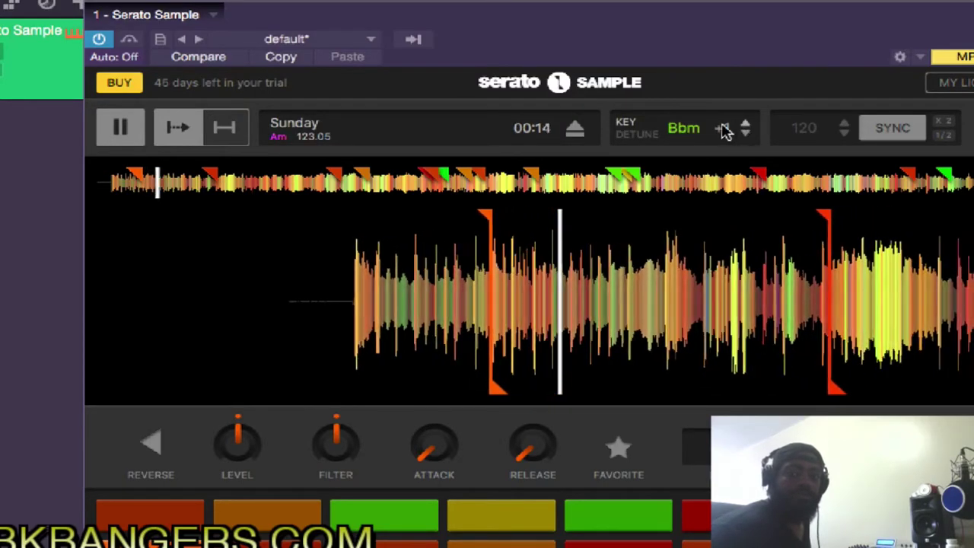
left_click(124, 141)
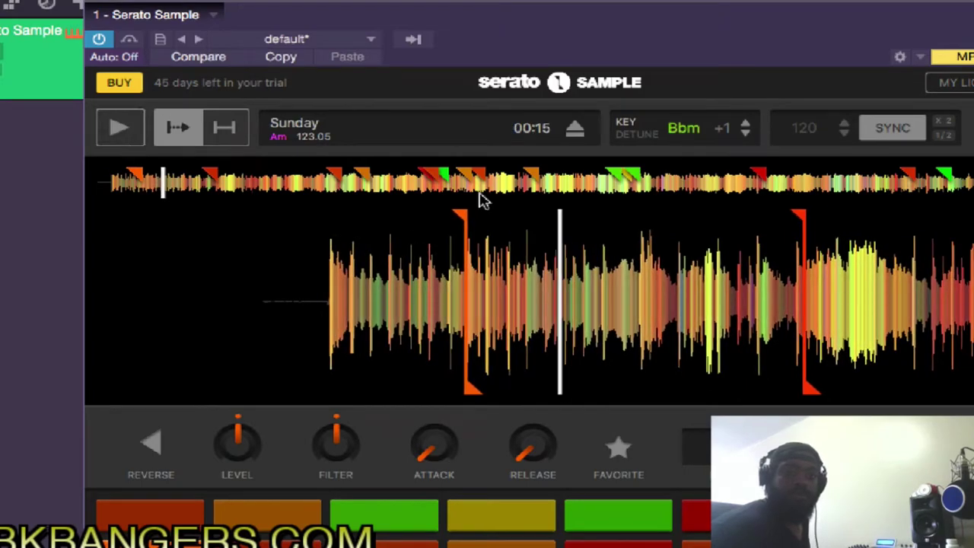
- Raise the song's key to +6 (Ebm) and audition pad 1
left_click(749, 124)
left_click(749, 123)
left_click(748, 124)
left_click(749, 123)
left_click(749, 124)
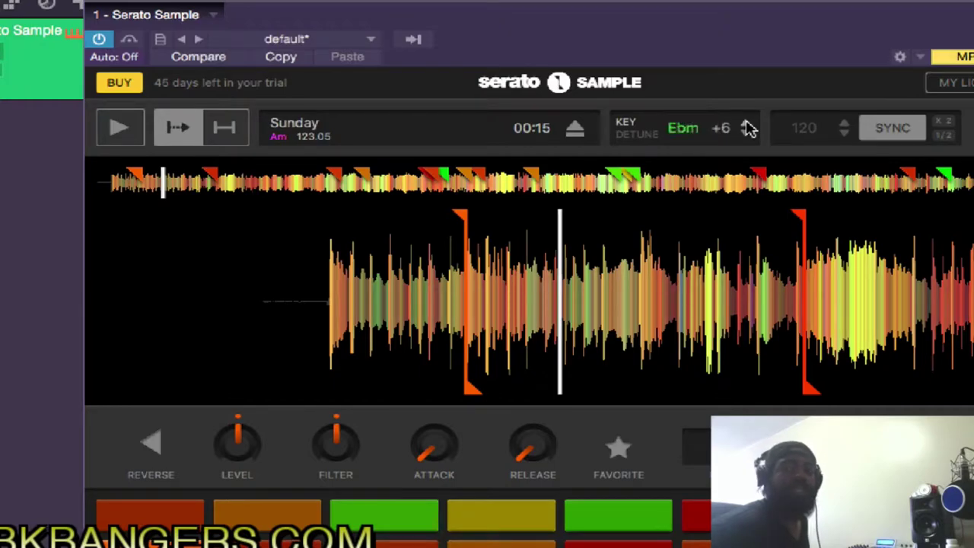
key("space")
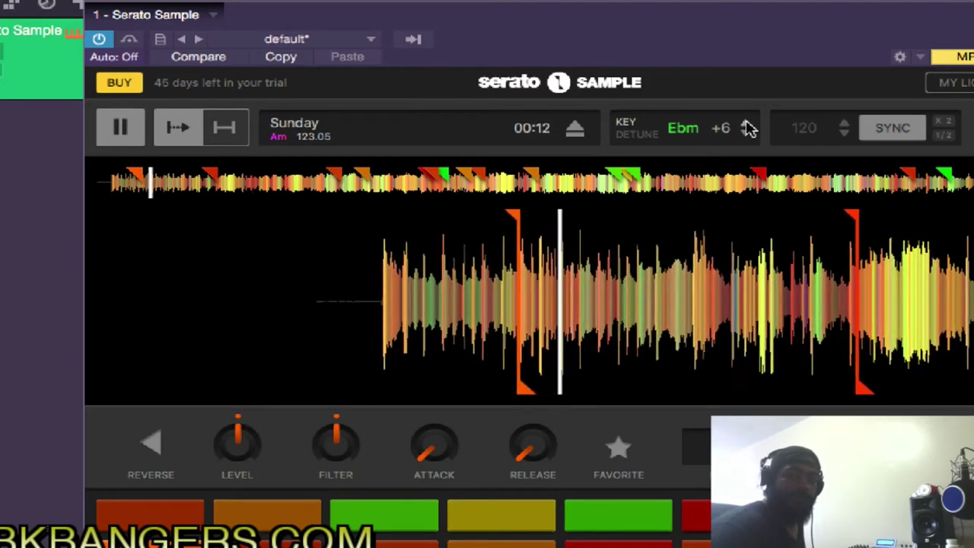
- Play a pattern across several pads to hear the chops in Ebm, and stop the playback
key("2")
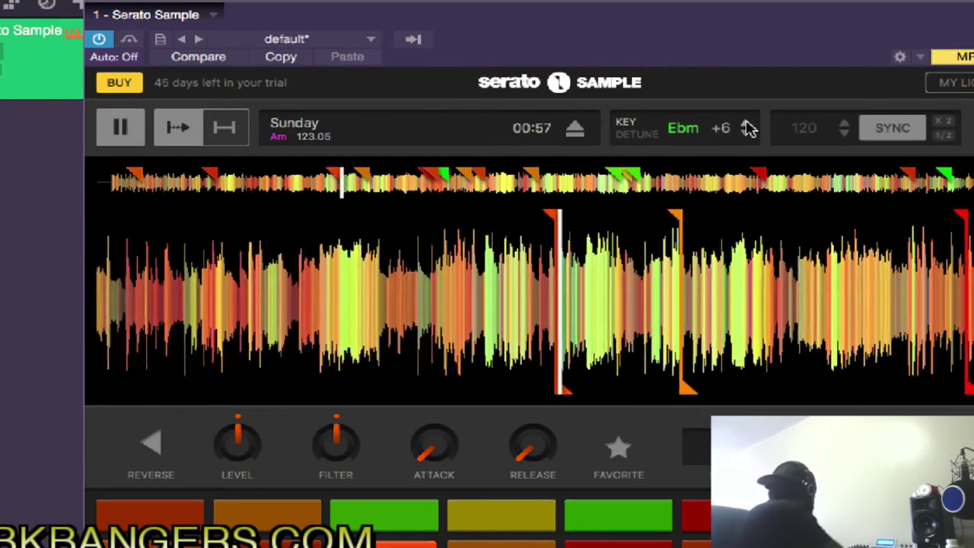
key("3")
key("1")
key("3")
key("6")
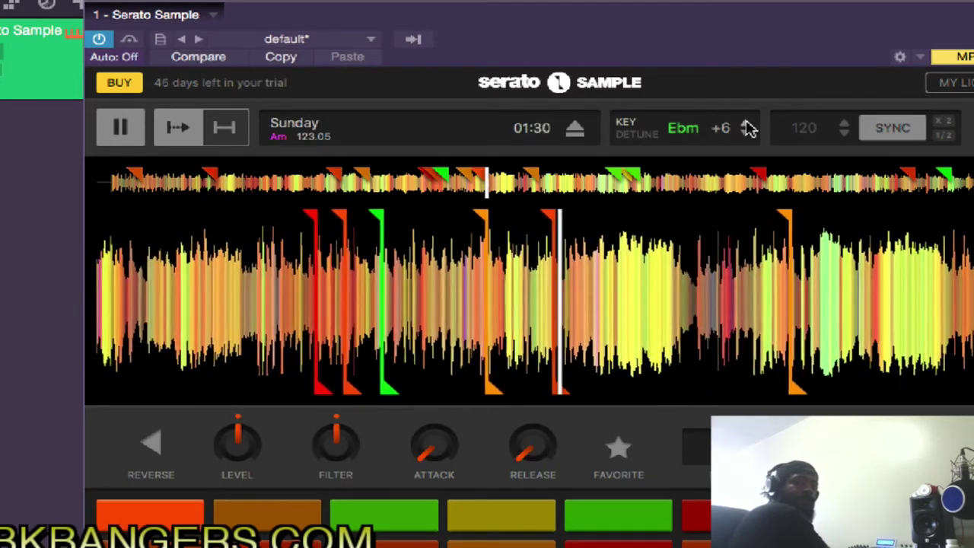
key("3")
key("1")
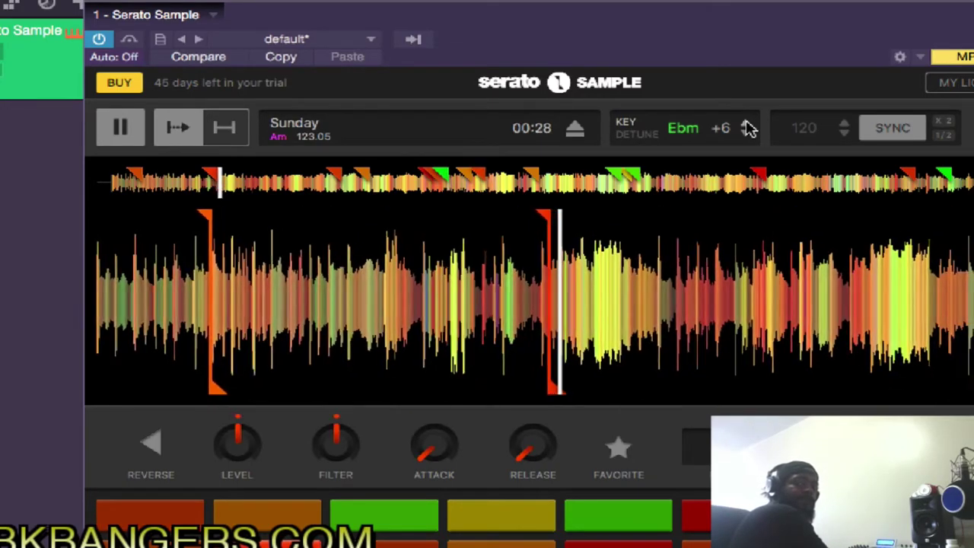
key("7")
key("3")
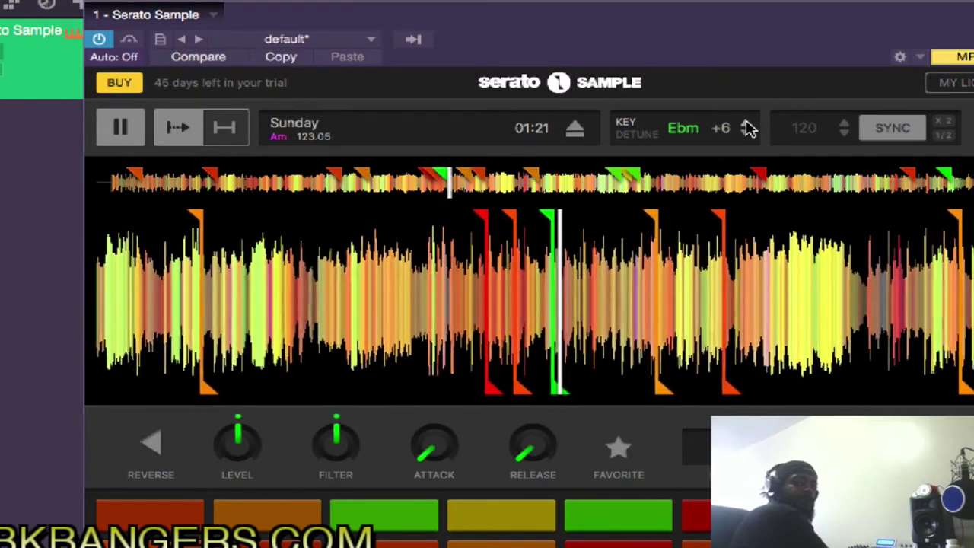
key("6")
key("1")
key("3")
key("7")
key("2")
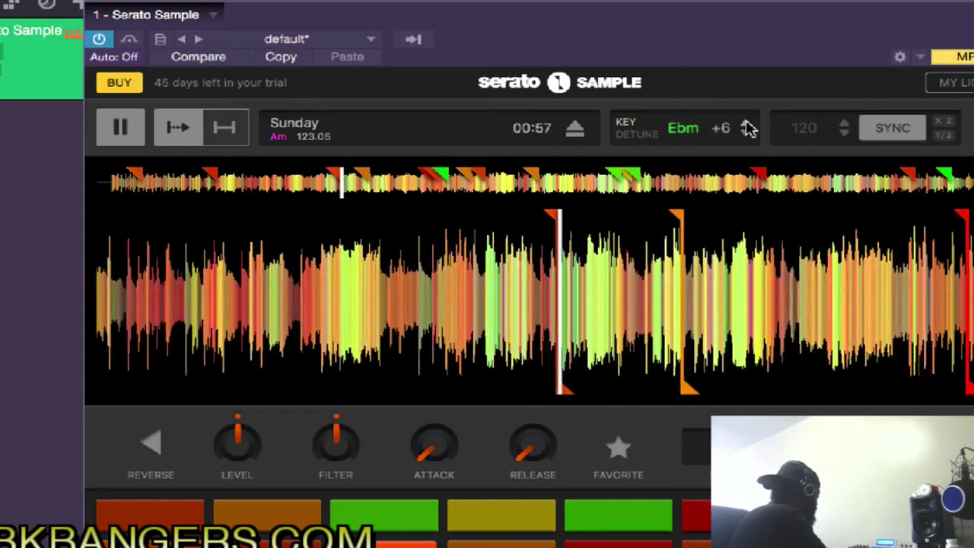
key("1")
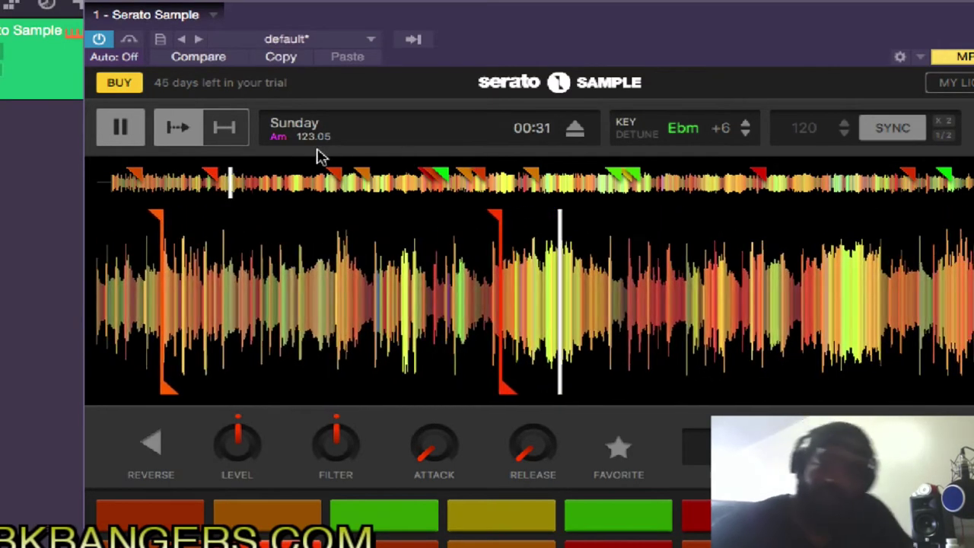
left_click(121, 127)
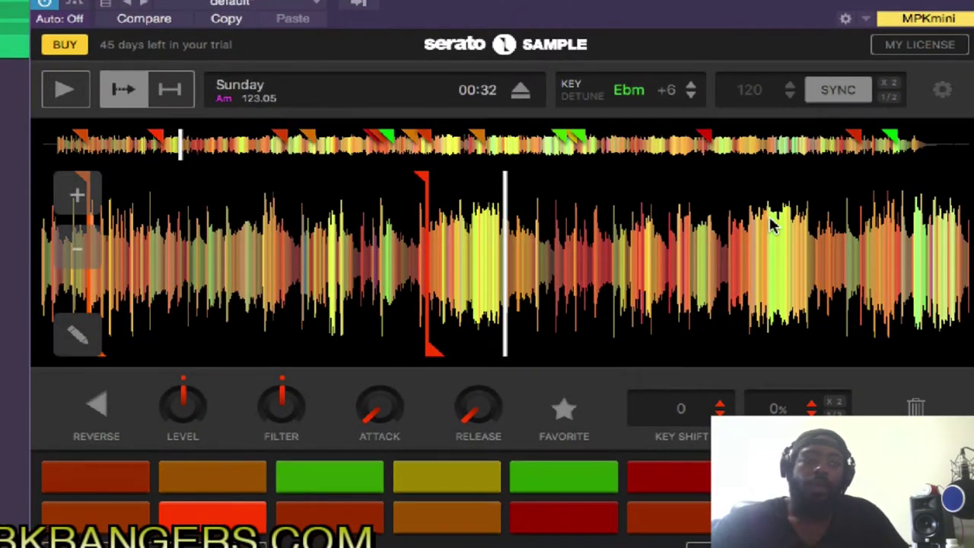
- Turn off tempo Sync and audition pads 1, 5 and 3 at the song's own 123.05 BPM
left_click(840, 92)
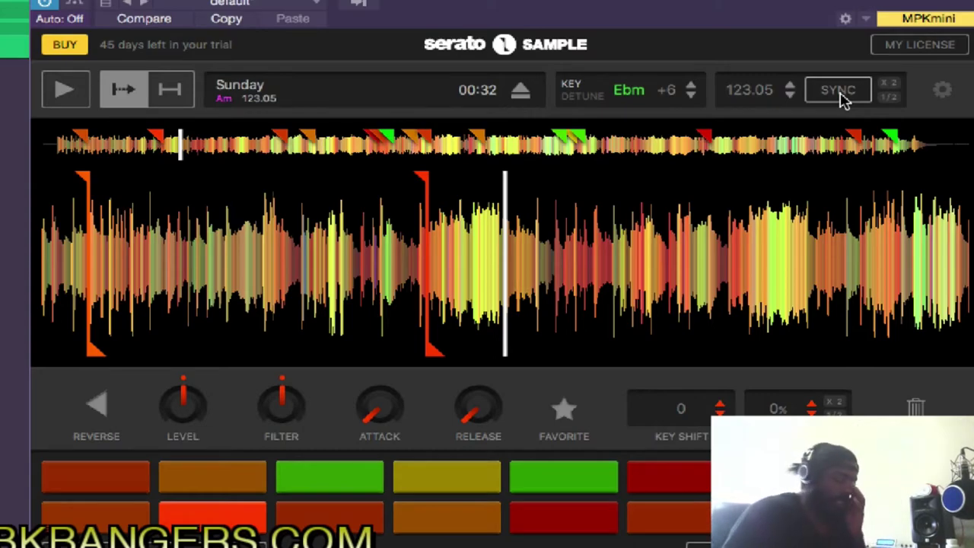
key("1")
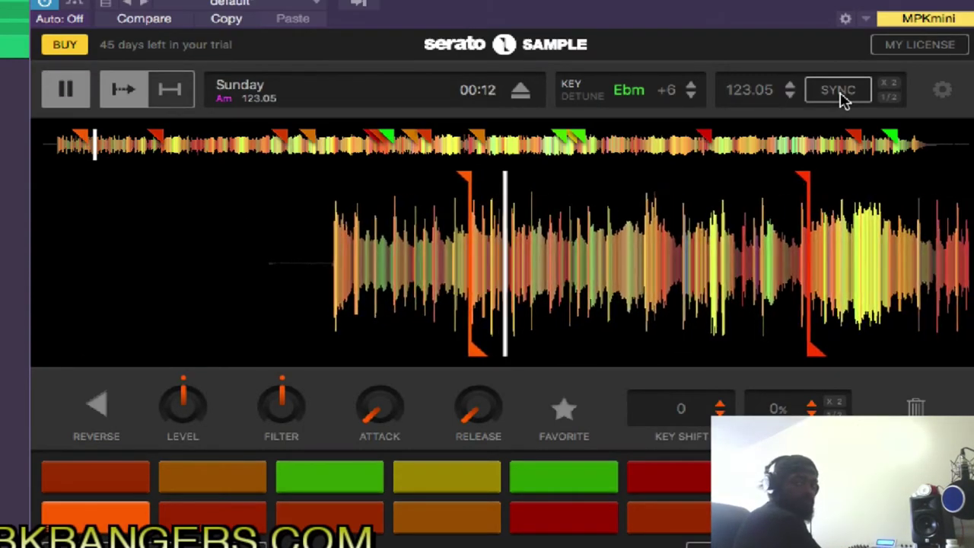
key("5")
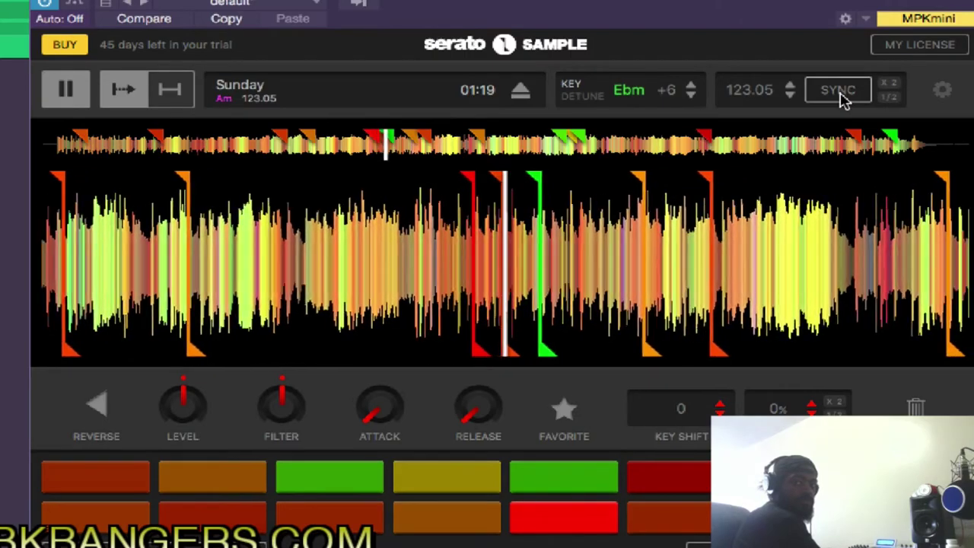
key("3")
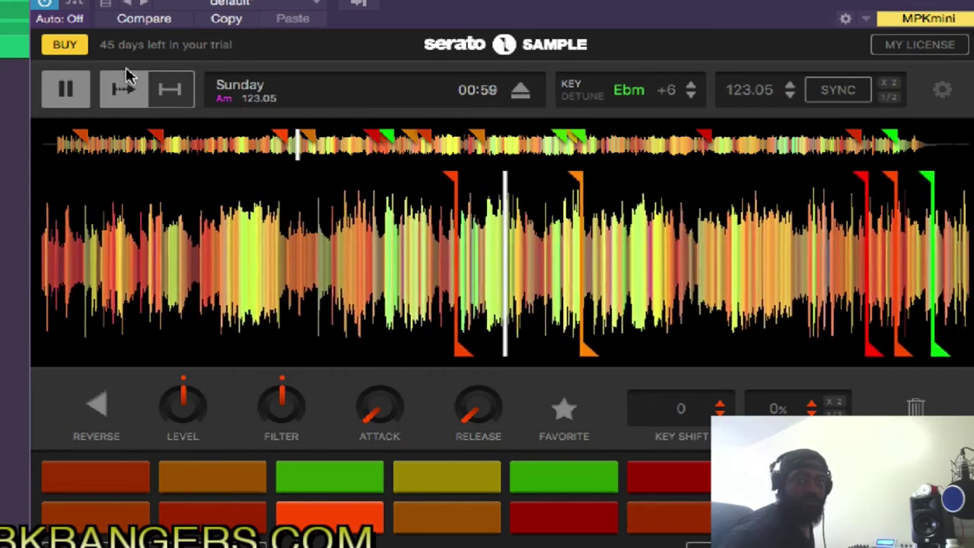
- Stop the playback and reset the song's key shift to 0 (Am)
left_click(66, 89)
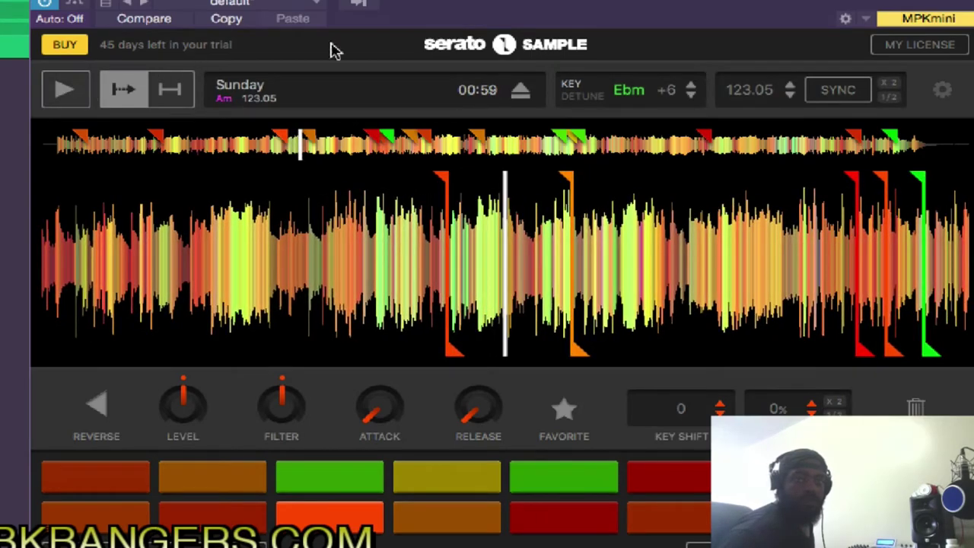
left_click(691, 96)
left_click(691, 96)
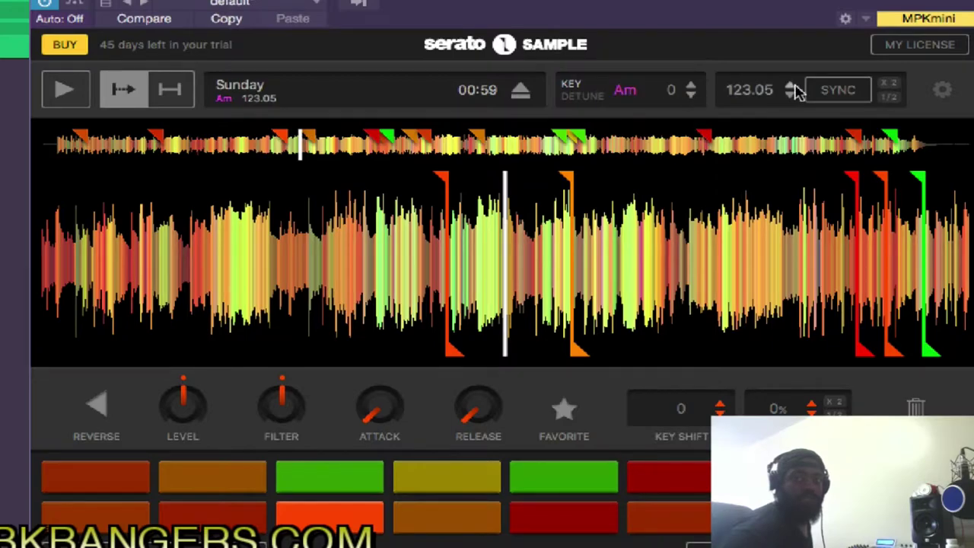
- Switch tempo Sync on and off to compare 120 BPM with 123.05 BPM, auditioning pads 1 and 3
left_click(831, 92)
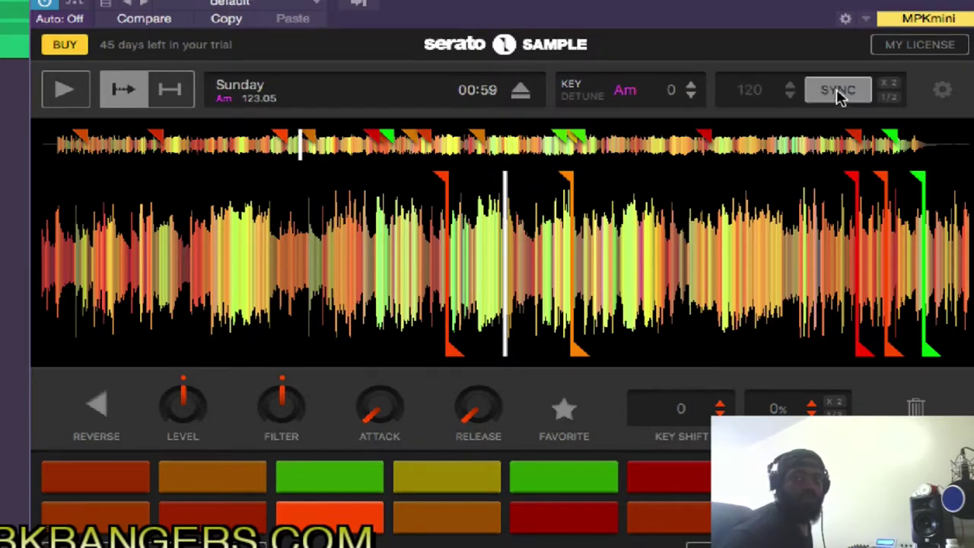
left_click(837, 90)
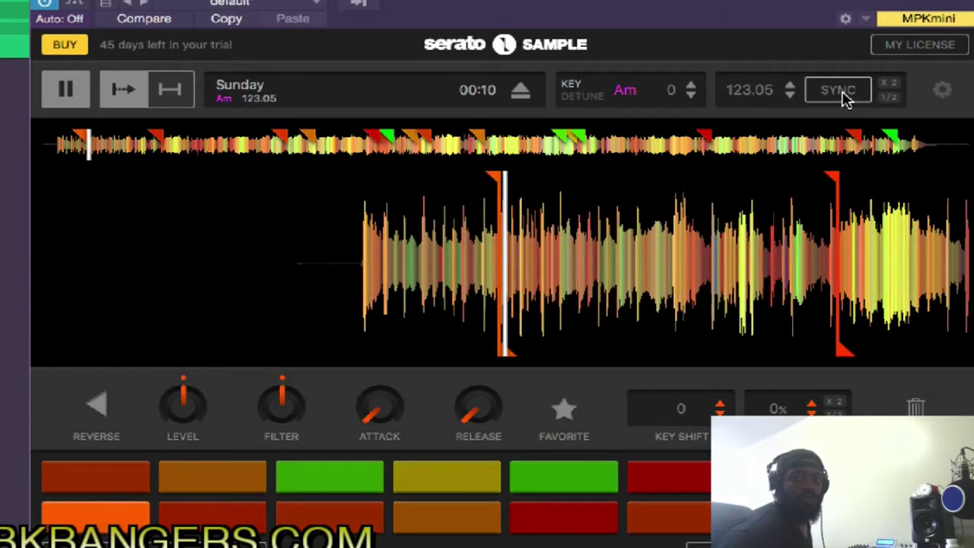
left_click(843, 94)
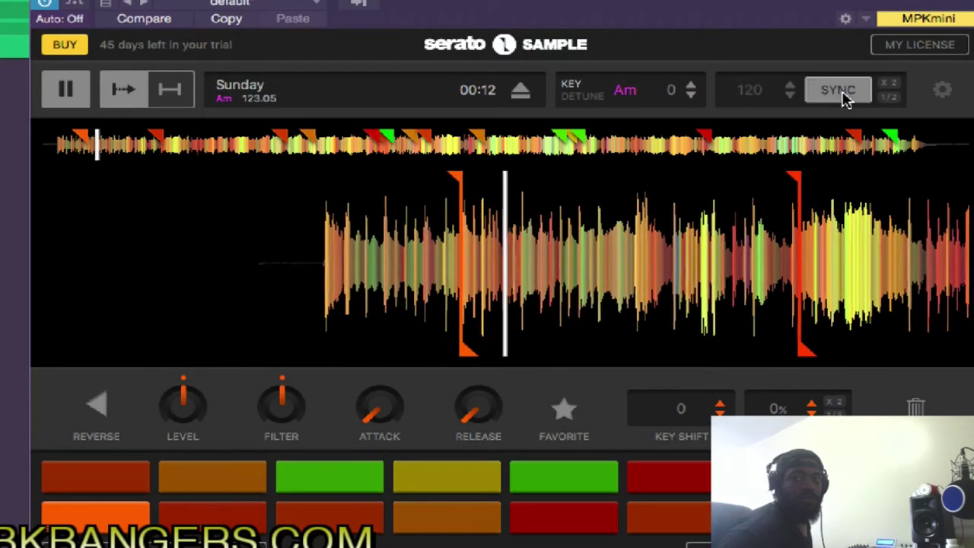
key("3")
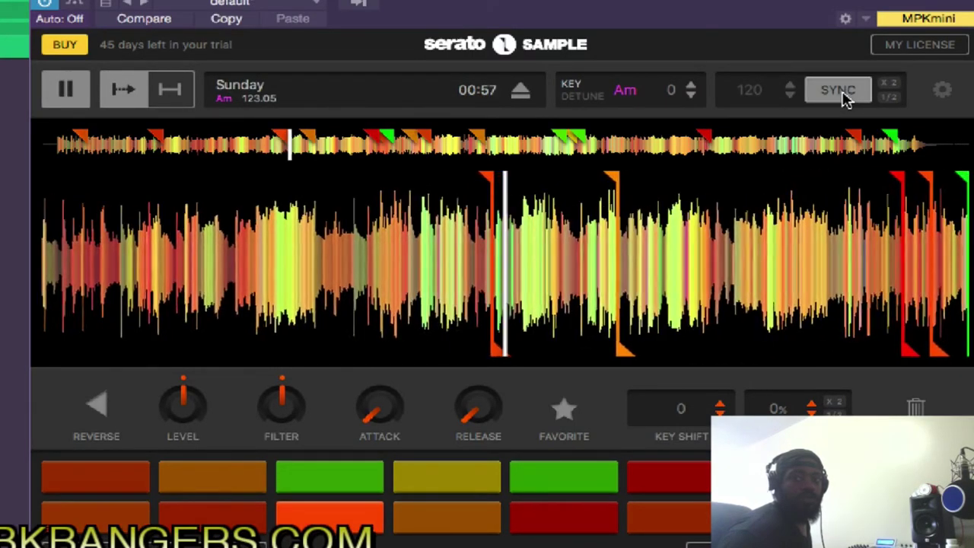
key("3")
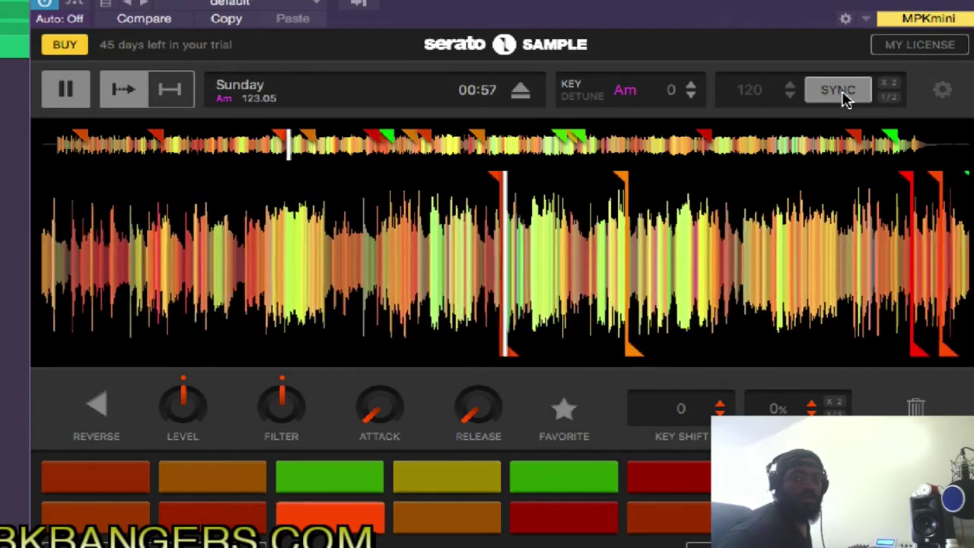
- Turn off tempo Sync, alternate between pads 1 and 3 at 123.05 BPM, and stop the playback
left_click(843, 94)
key("1")
key("3")
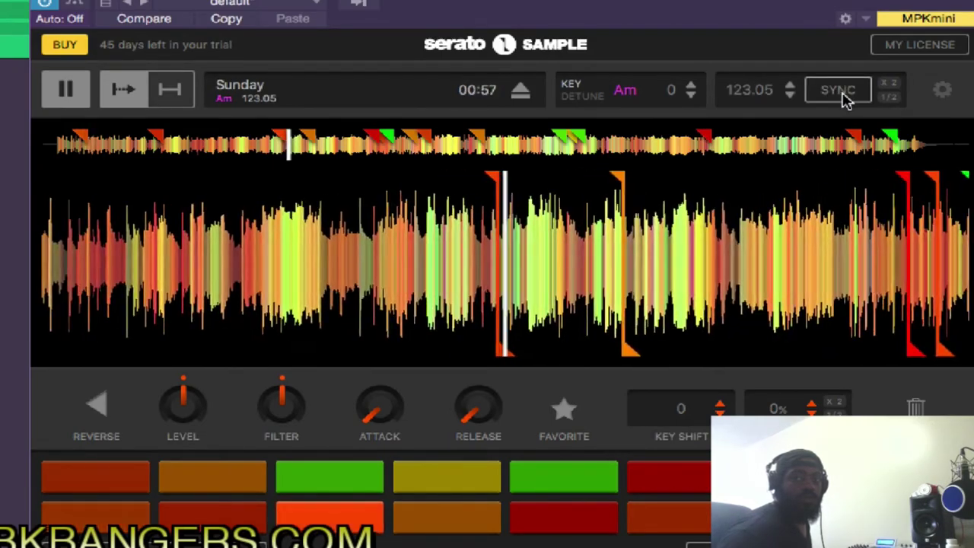
key("1")
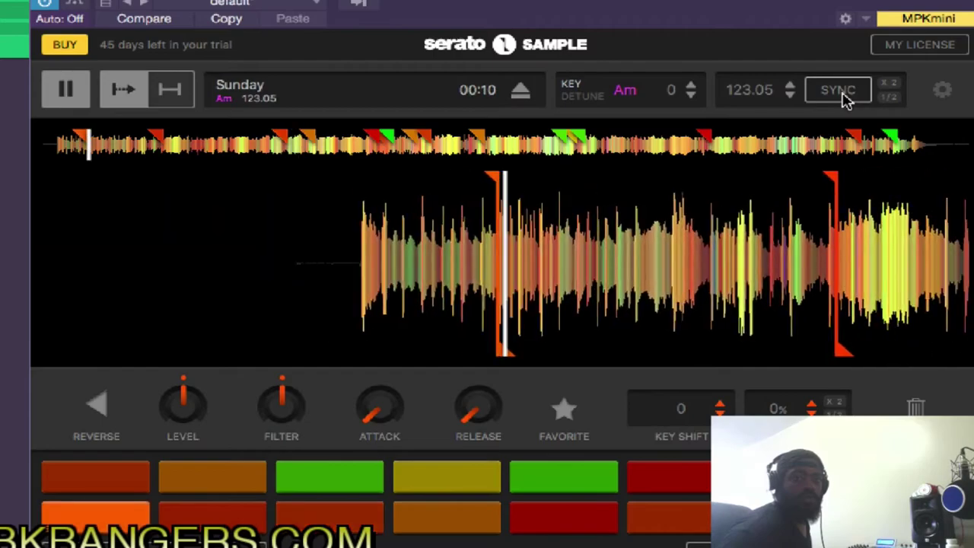
key("3")
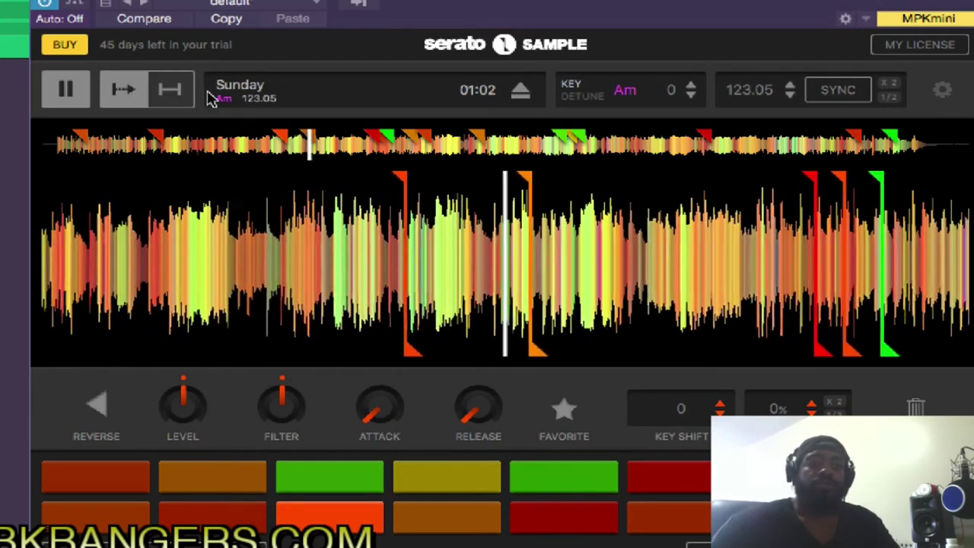
left_click(70, 94)
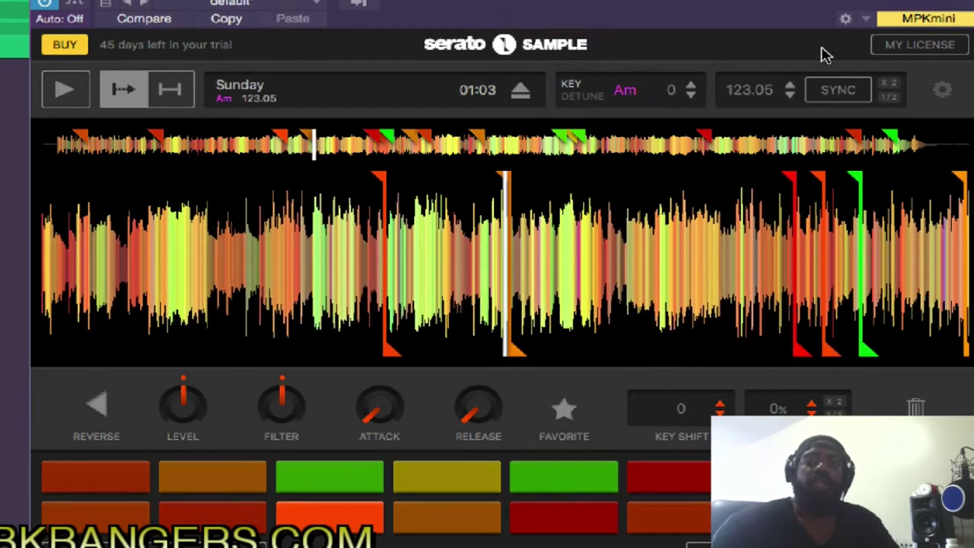
- Double the song's tempo to 246.09 BPM and play a pattern across several pads, including 1 and 6
left_click(891, 84)
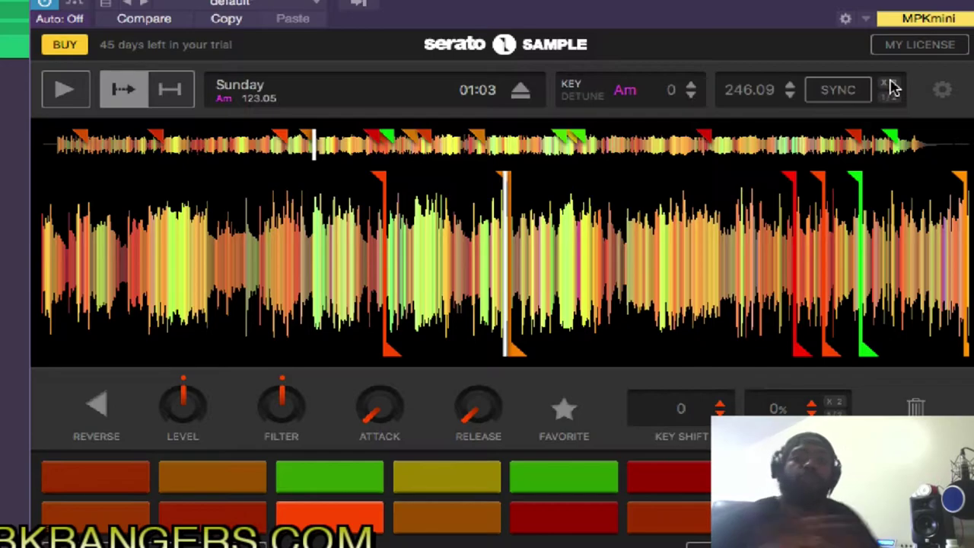
key("q")
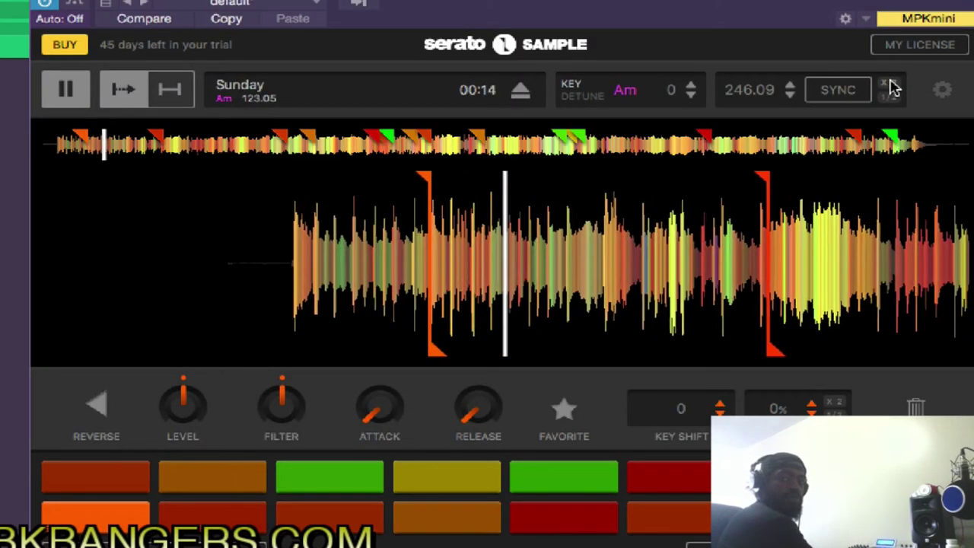
key("t")
key("q")
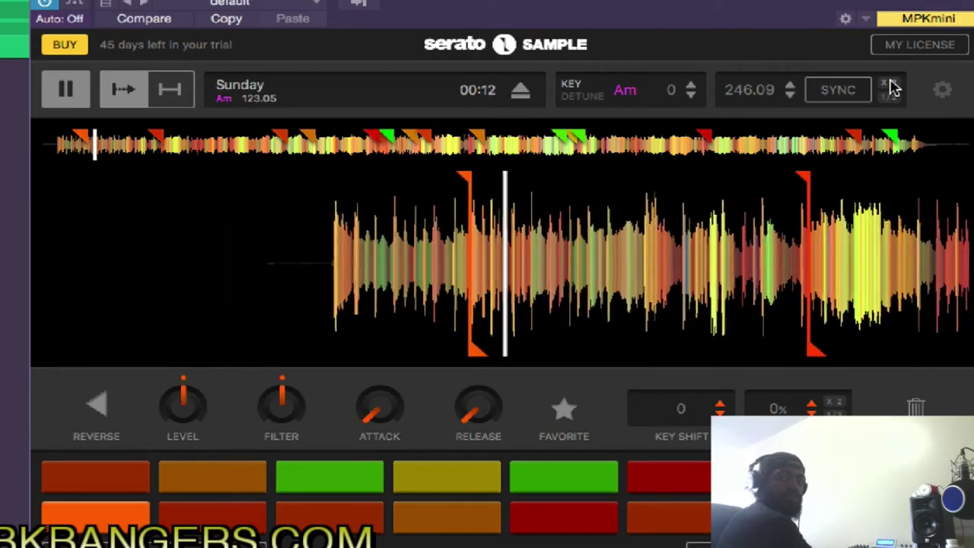
key("t")
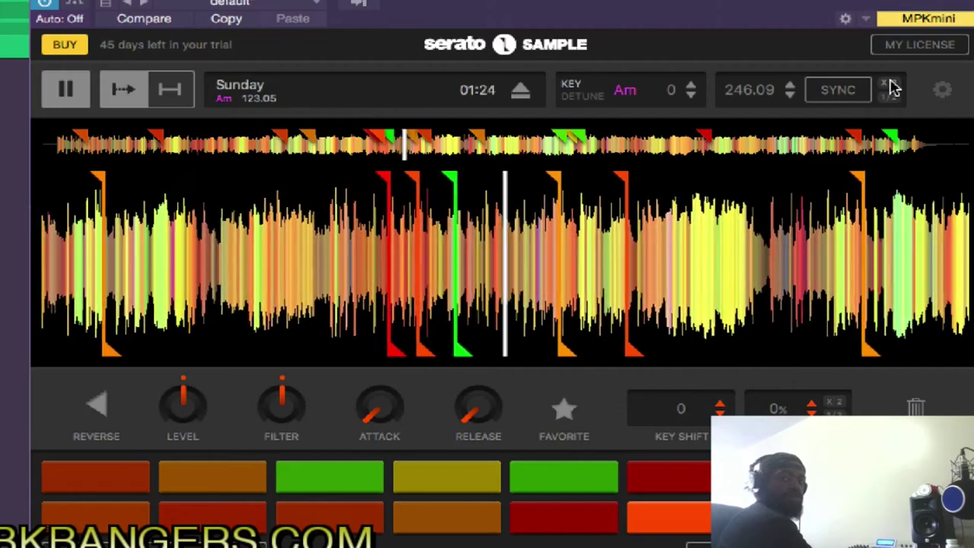
key("t")
key("y")
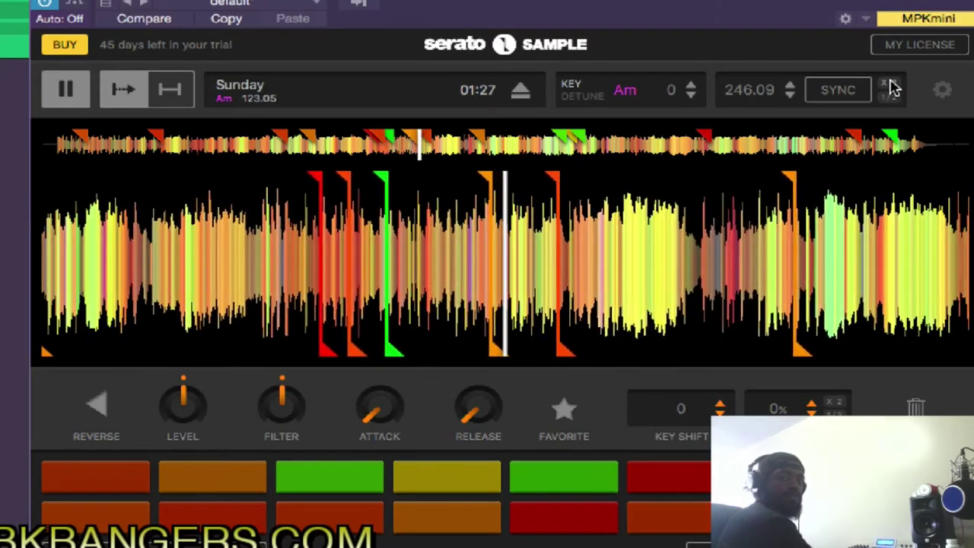
key("t")
key("q")
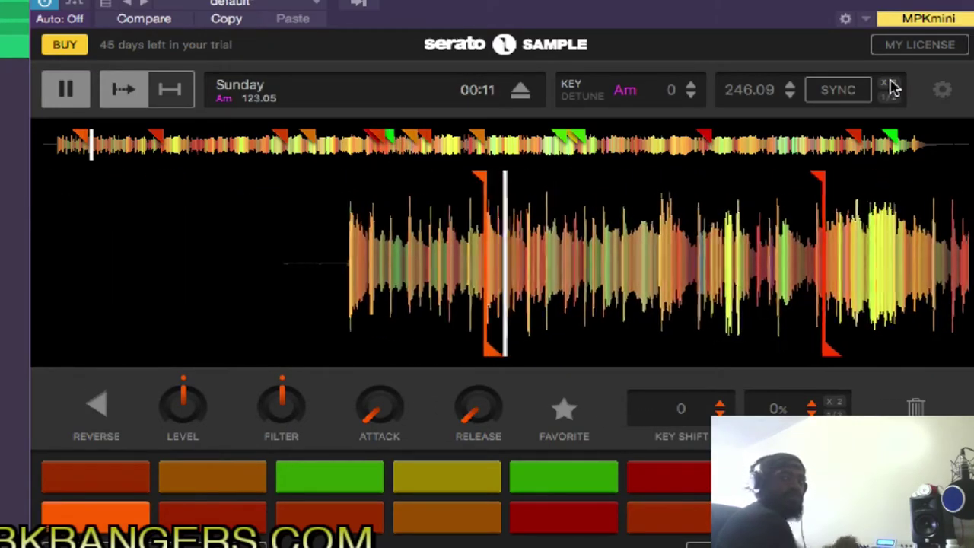
left_click(65, 89)
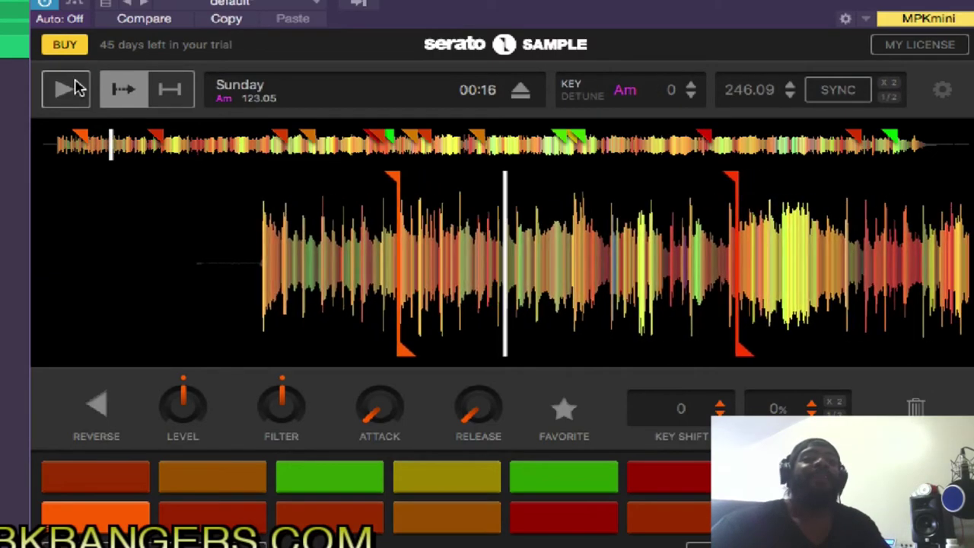
- Halve the song's tempo in stages to 61.52, 15.38 and 1.92 BPM, auditioning the pads along the way
left_click(890, 97)
left_click(890, 98)
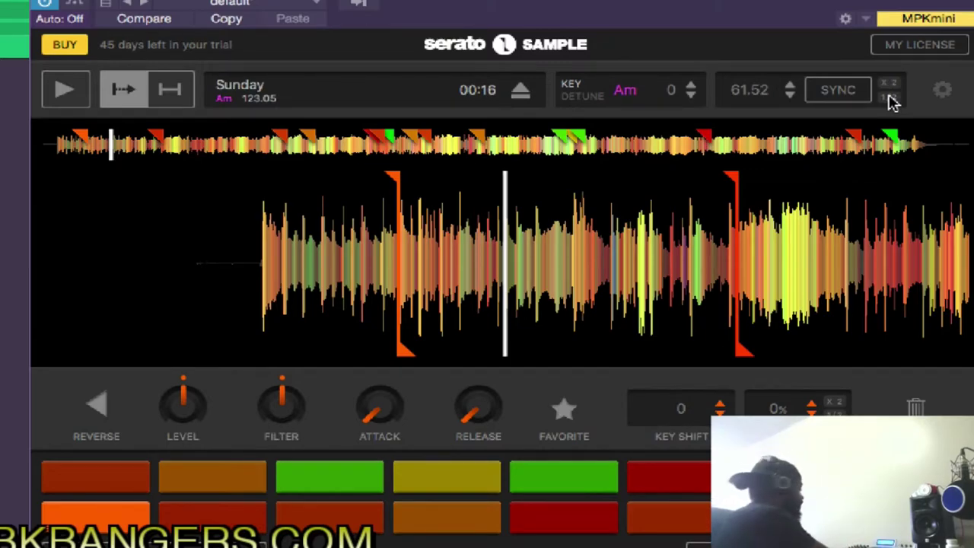
key("space")
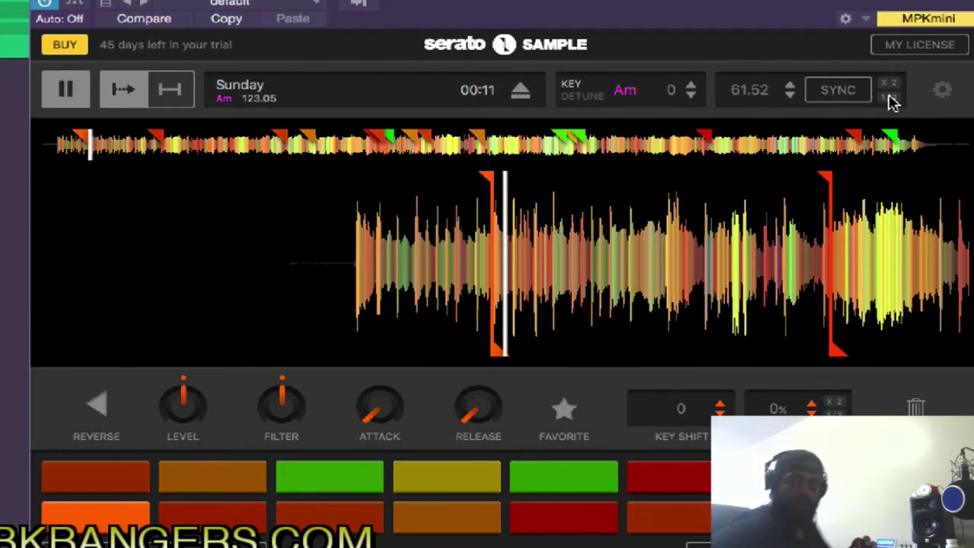
left_click(892, 101)
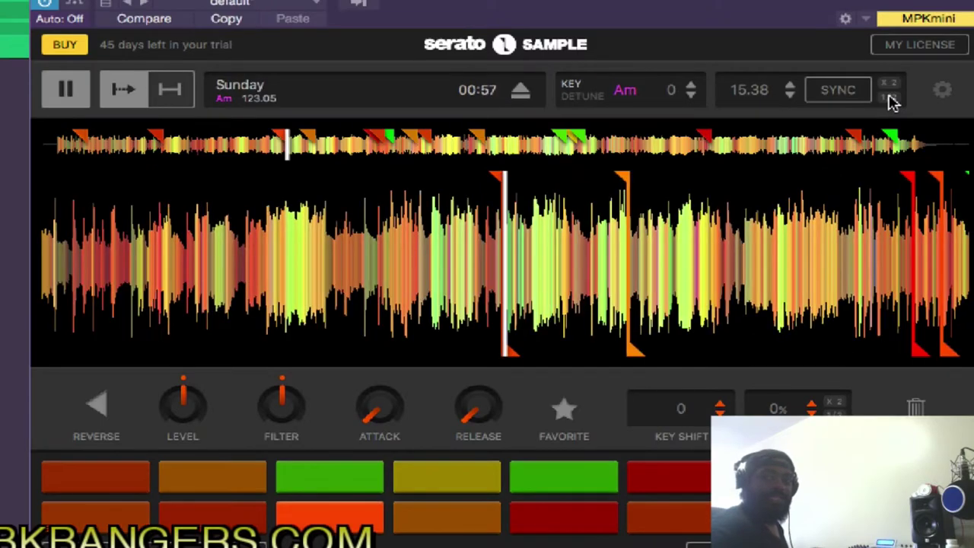
left_click(890, 99)
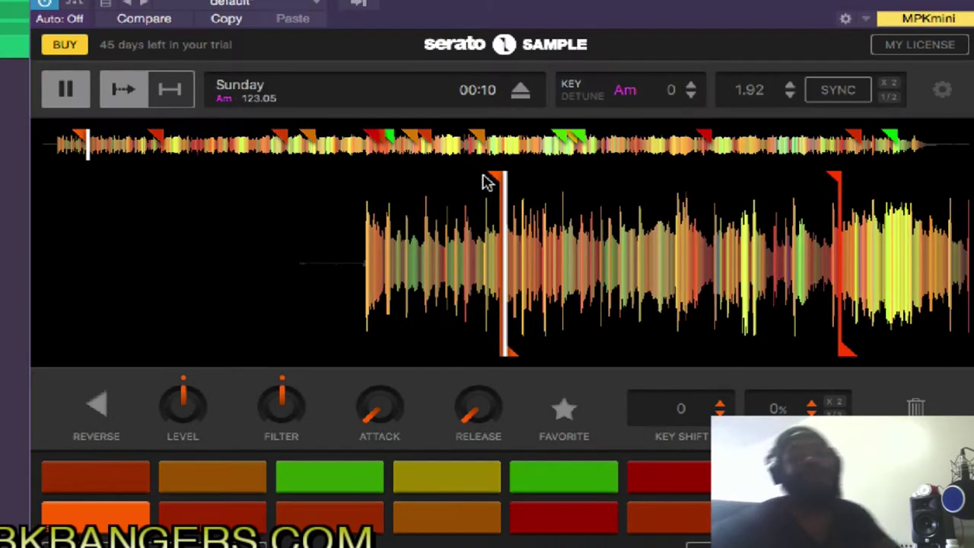
left_click(64, 92)
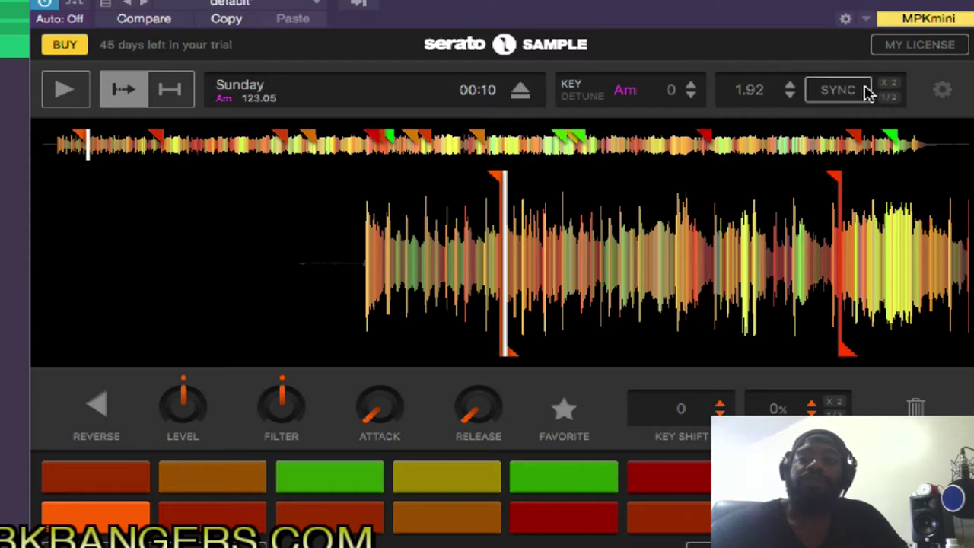
- Restore the song's tempo to 123.05 BPM and clear the cue points from all pads
left_click(889, 85)
left_click(889, 85)
left_click(891, 97)
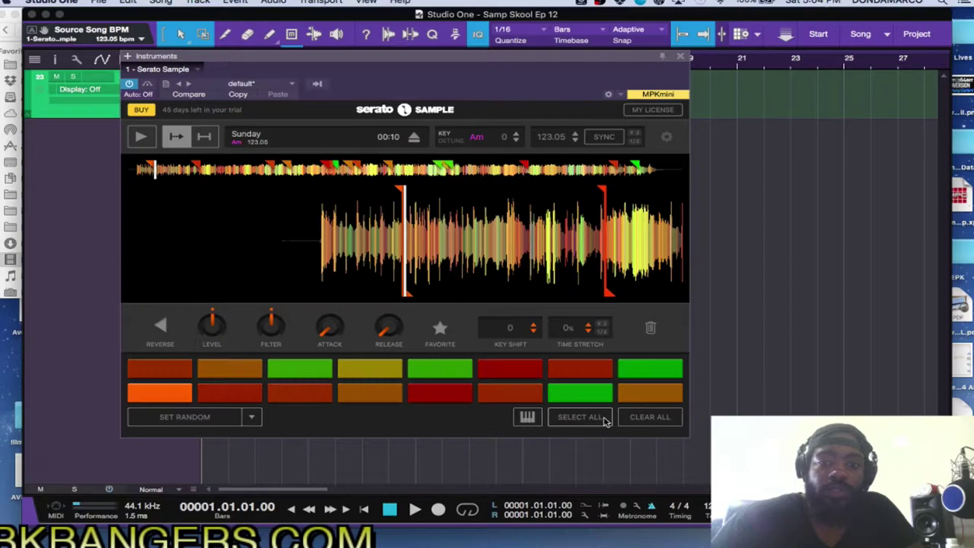
left_click(642, 422)
left_click(648, 417)
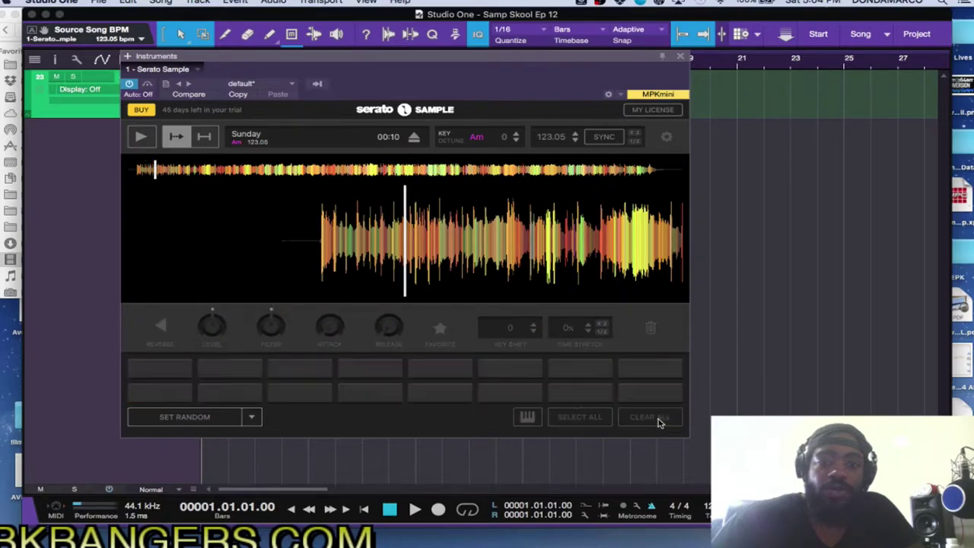
- Preview the unchopped song at several points along its overview waveform, and stop playback with the playhead back at the start
mouse_move(387, 232)
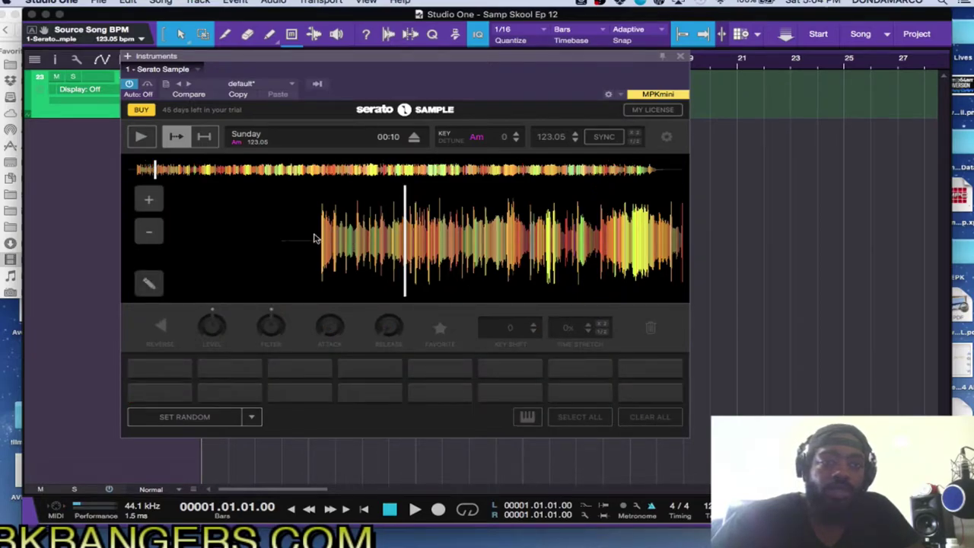
left_click(371, 168)
left_click(511, 170)
left_click(345, 170)
left_click(454, 170)
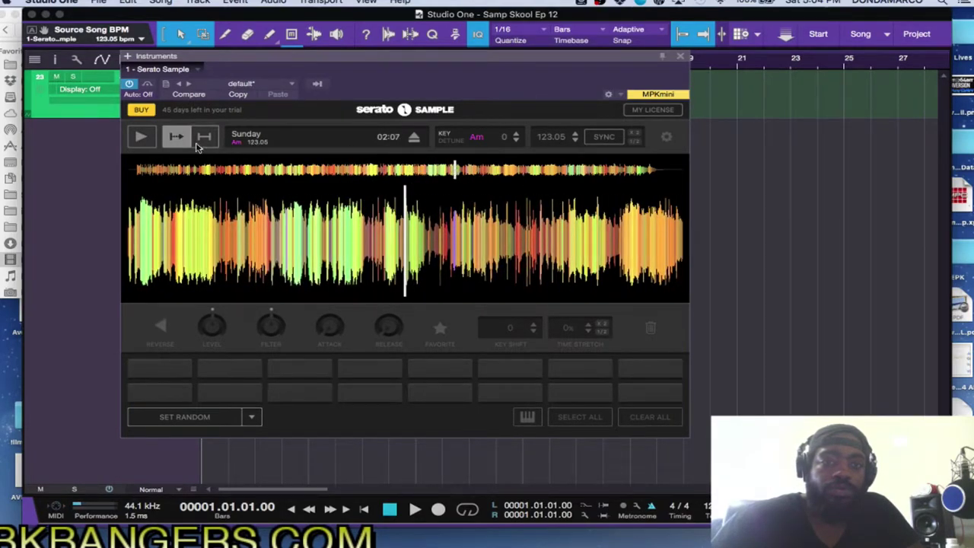
left_click(141, 137)
left_click(511, 170)
mouse_move(520, 169)
left_mouse_down()
mouse_move(583, 169)
mouse_move(149, 169)
mouse_move(132, 146)
left_mouse_up()
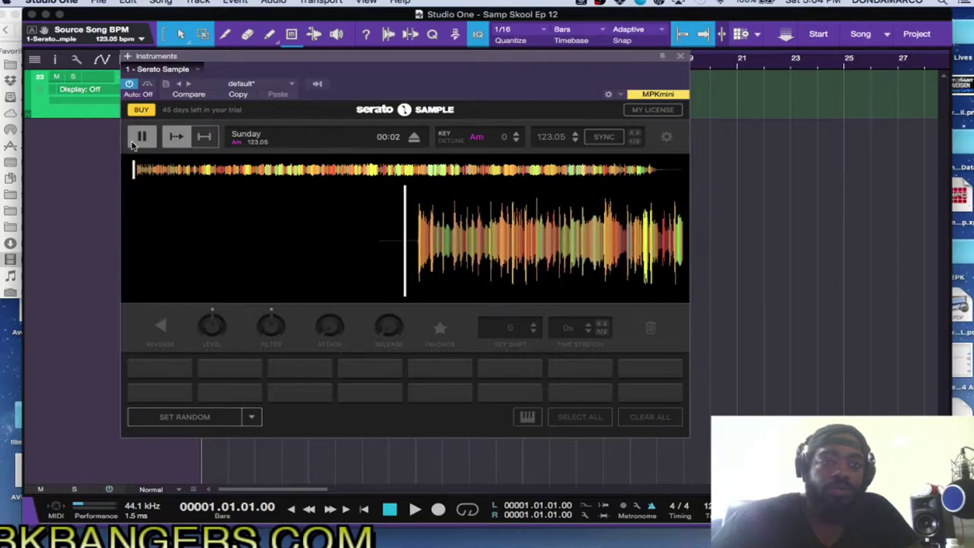
left_click(141, 137)
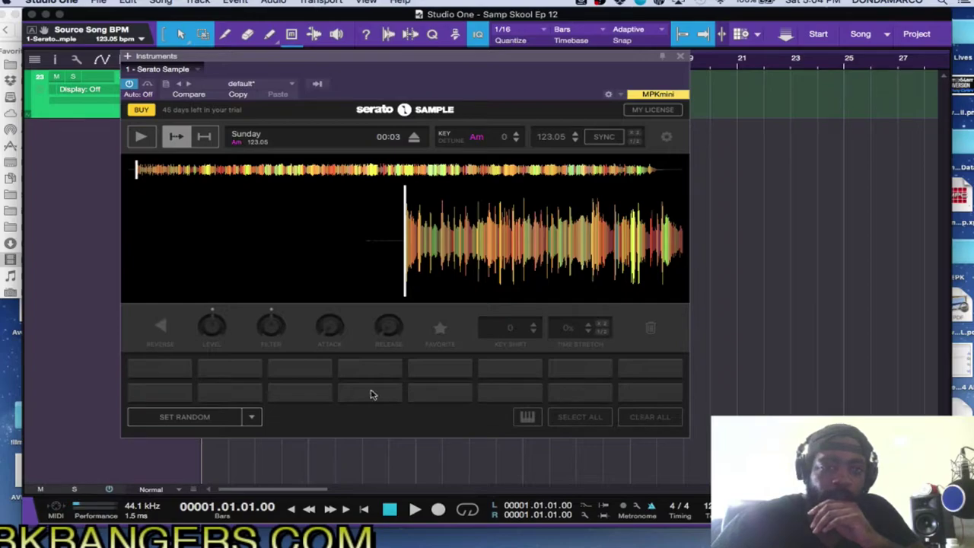
- Set the pad assignment mode to Find Samples and fill all 16 pads with detected chops
left_click(251, 416)
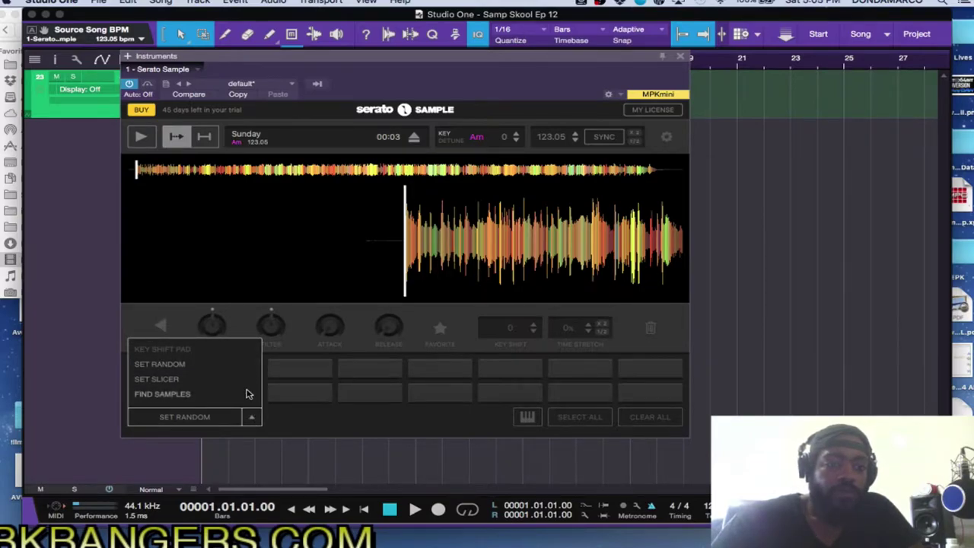
left_click(196, 398)
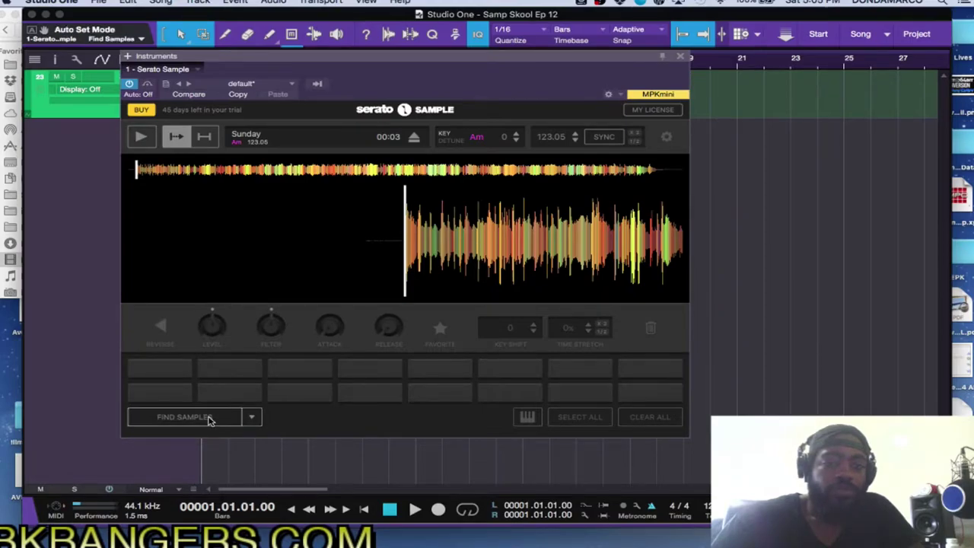
left_click(211, 422)
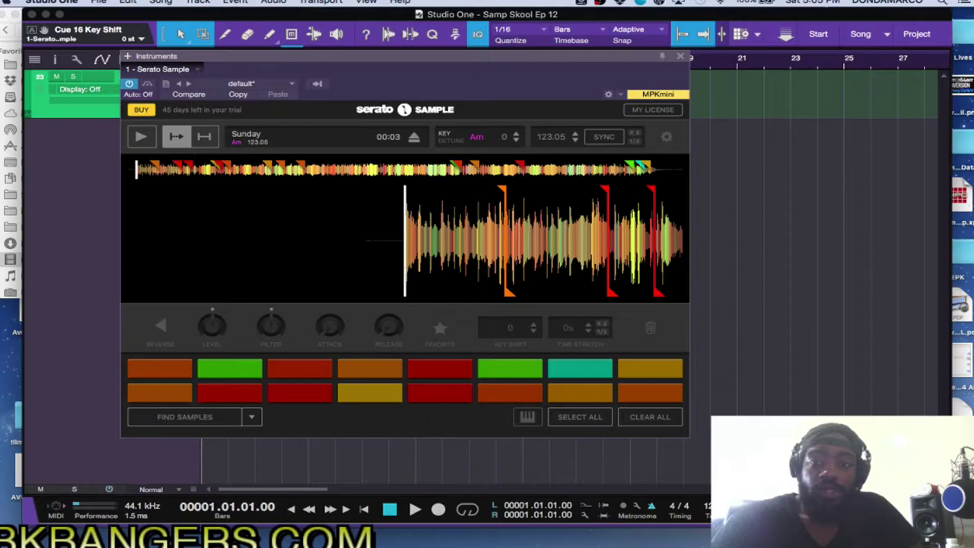
- Lower the Studio One project tempo and audition pad 3 of the newly found samples
left_click(706, 506)
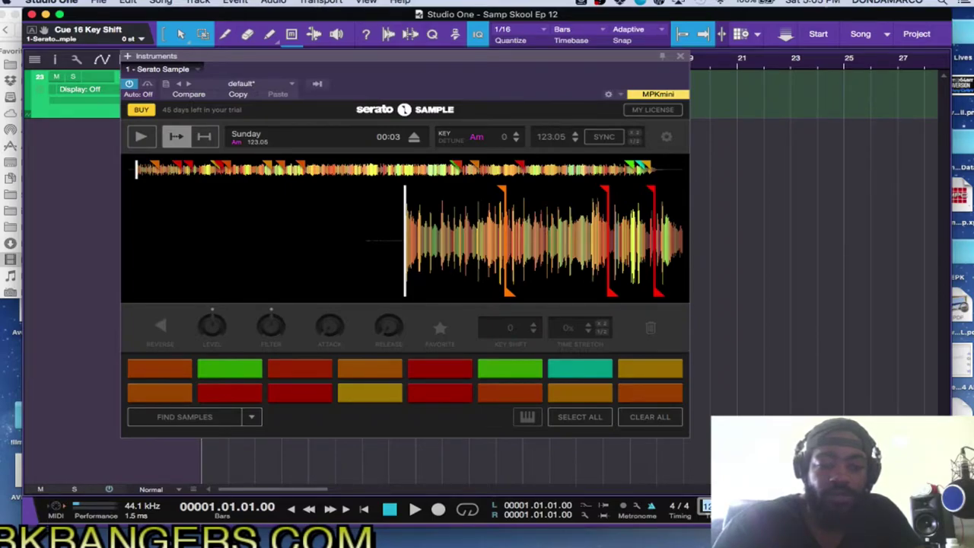
key("e")
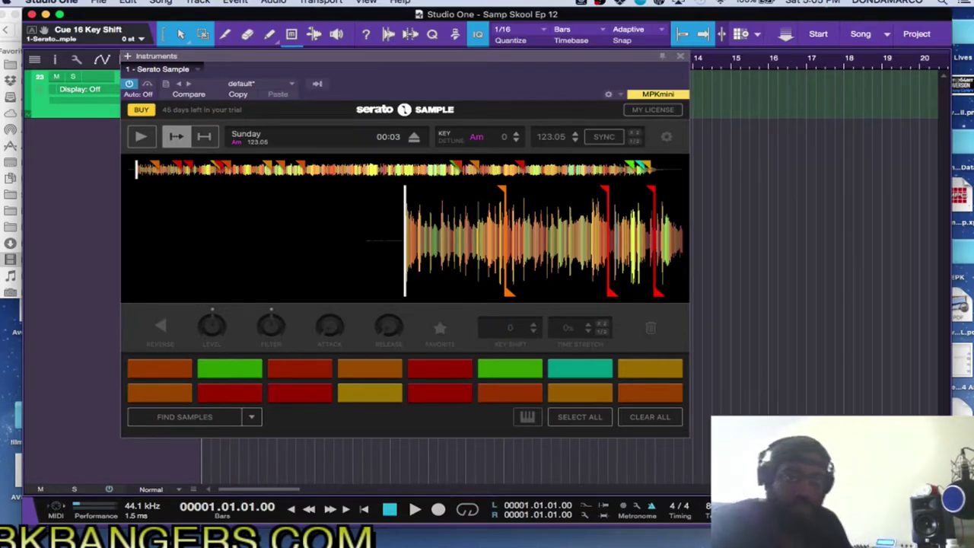
mouse_move(604, 259)
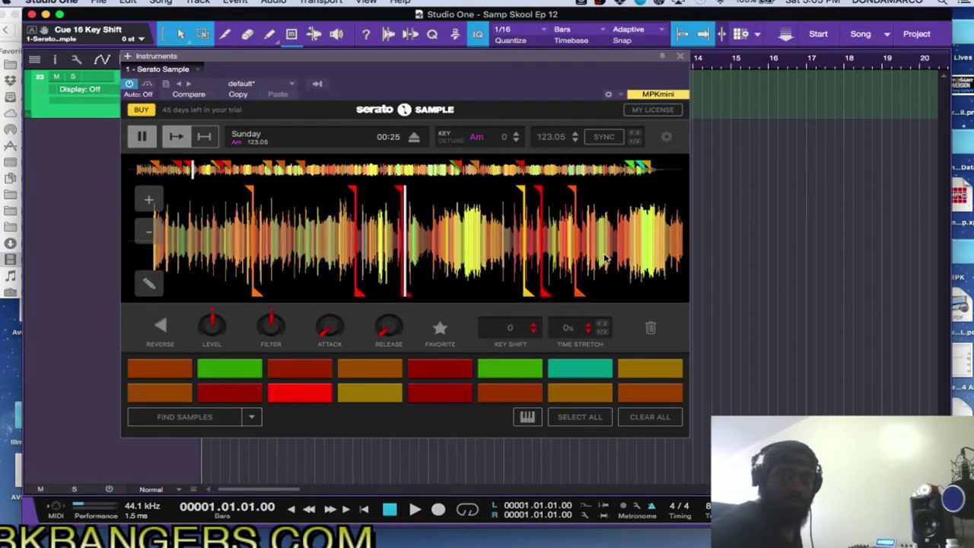
- Sync the song to the project tempo and shift its key up six semitones to Ebm, playing a pad to hear it
left_click(602, 138)
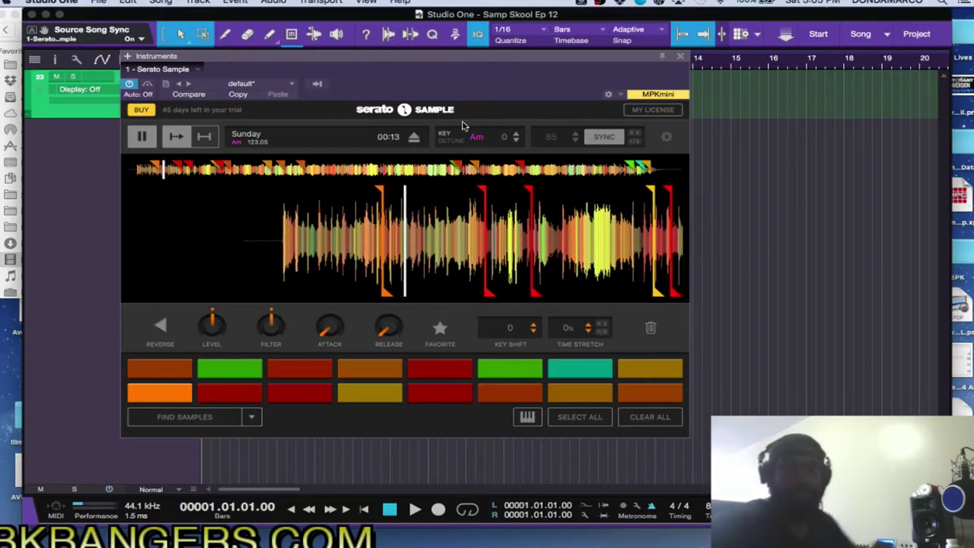
left_click(141, 142)
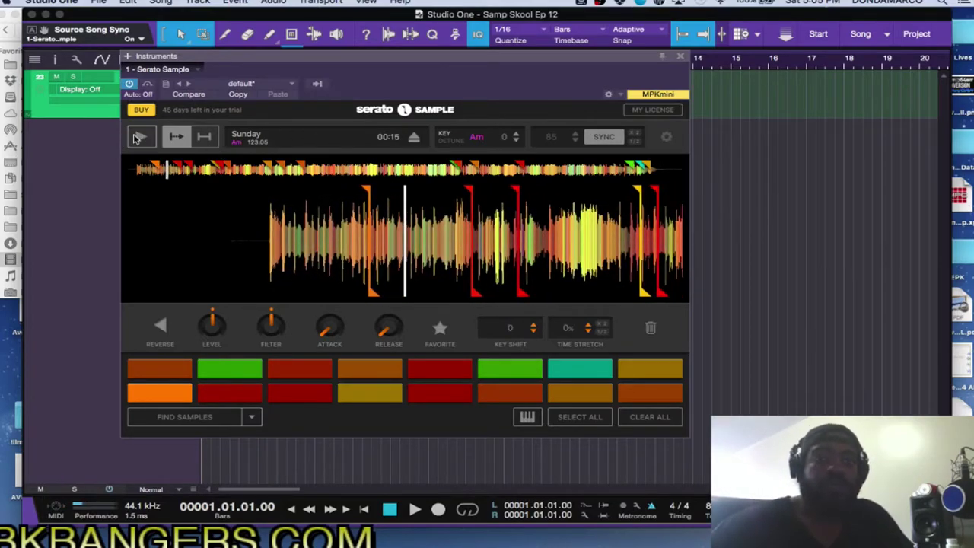
left_click(518, 134)
left_click(518, 135)
left_click(518, 134)
left_click(518, 135)
left_click(518, 134)
left_click(518, 135)
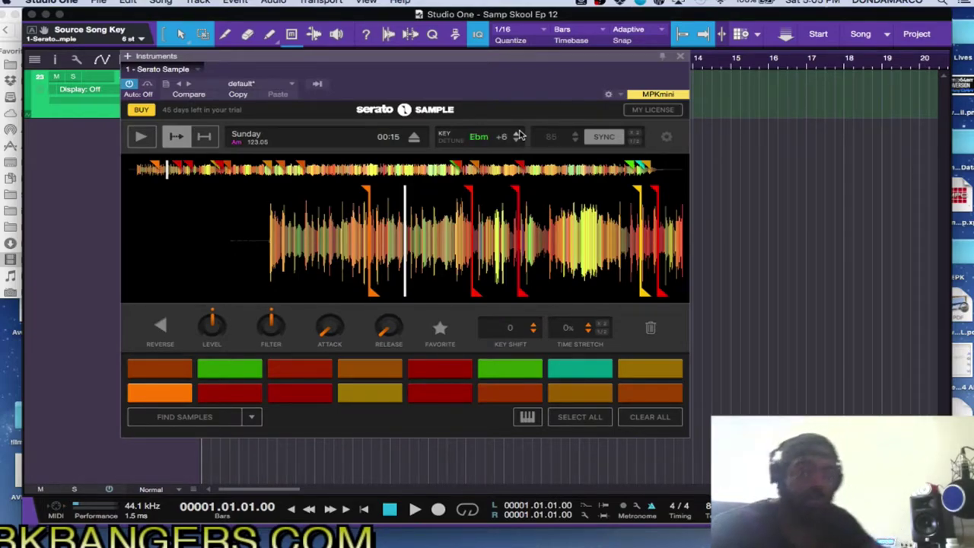
key("space")
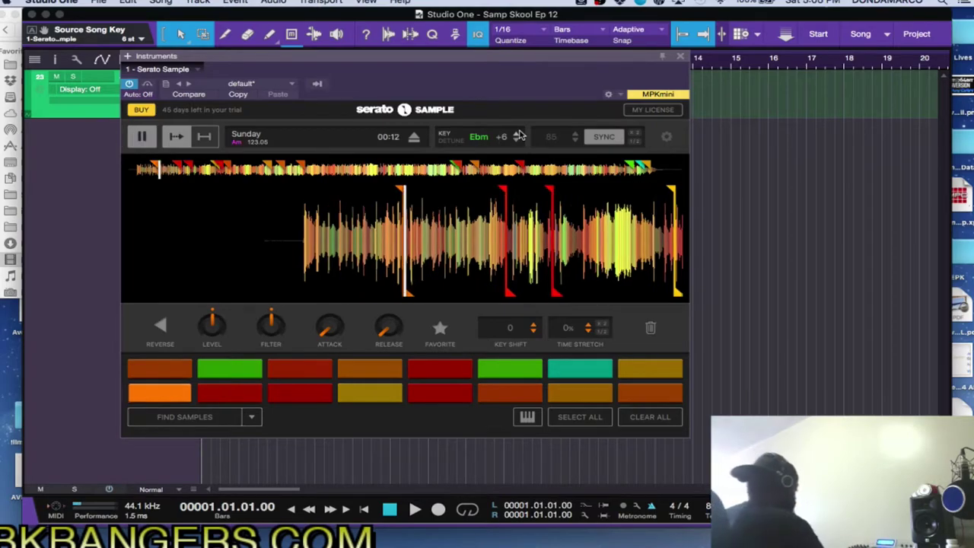
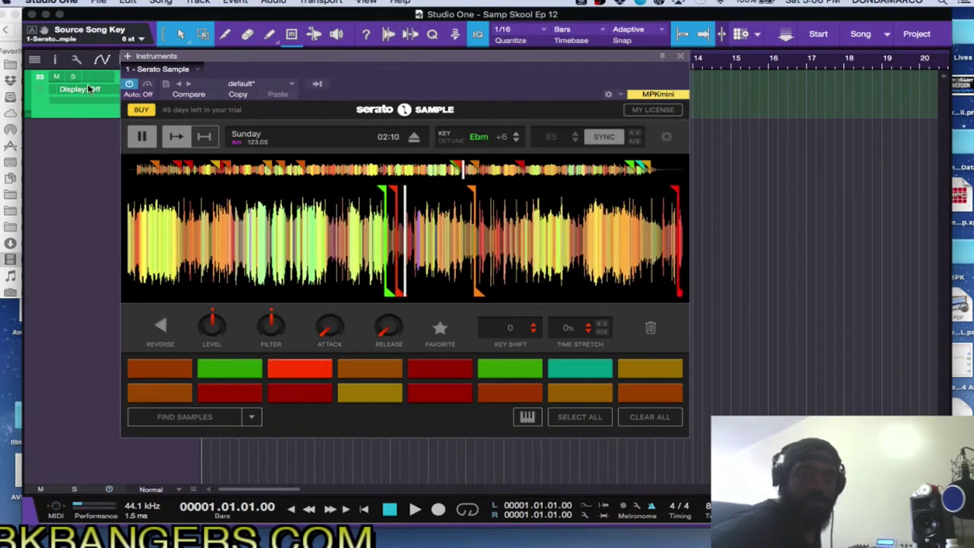
- Audition the found samples and mark pads 11, 4 and 10 as favorites
left_click(142, 139)
left_click(141, 139)
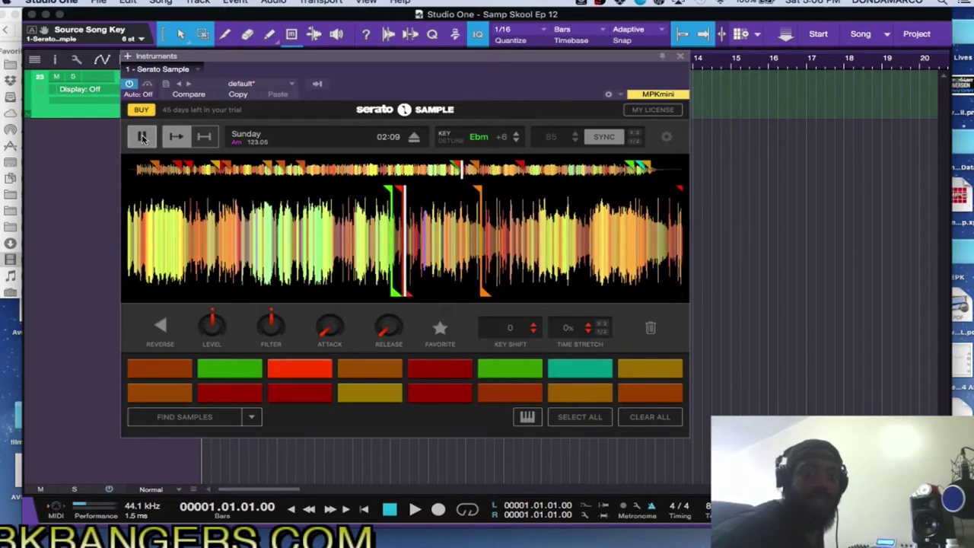
left_click(142, 138)
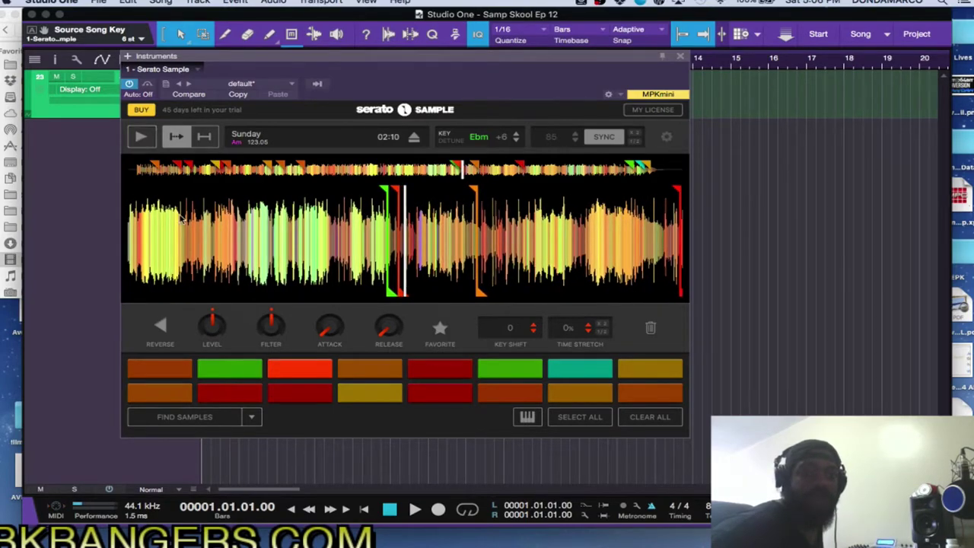
left_click(303, 373)
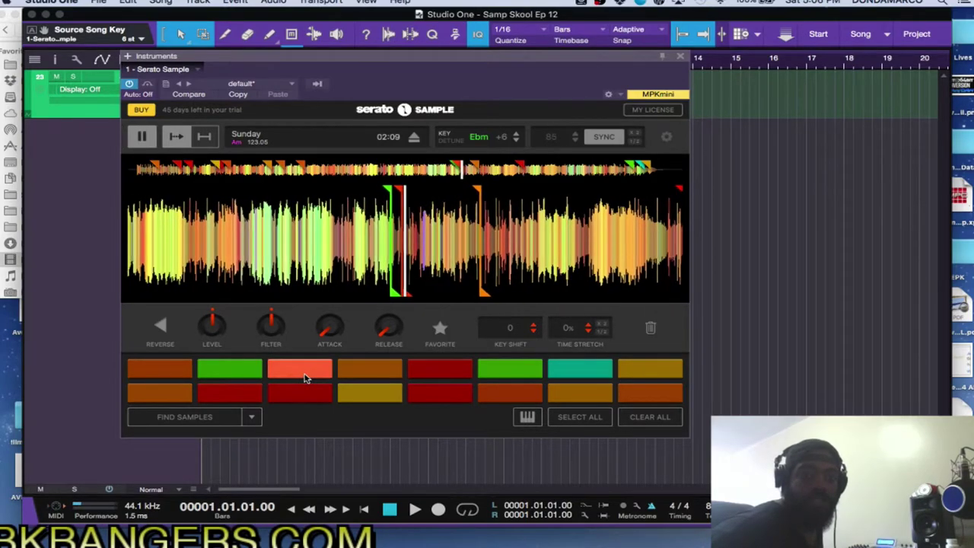
left_click(140, 139)
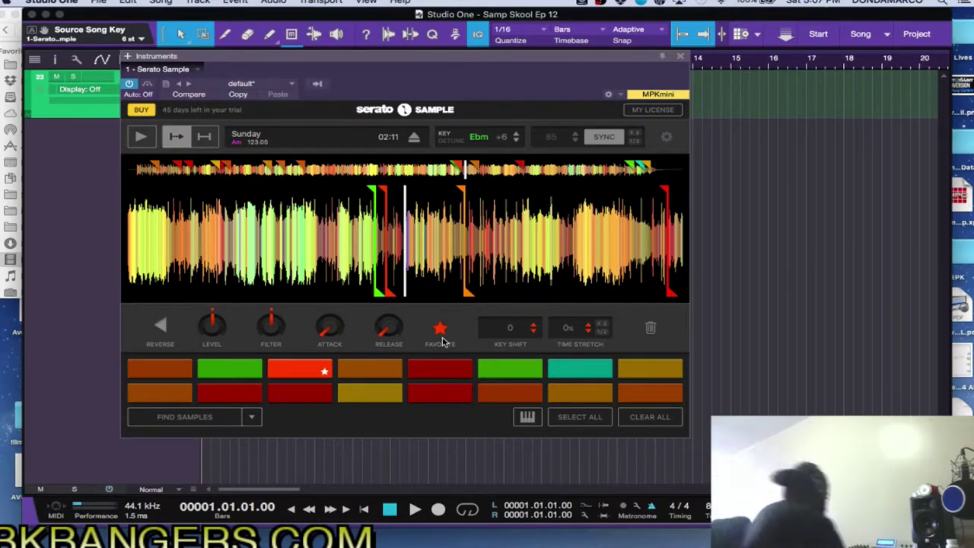
key("space")
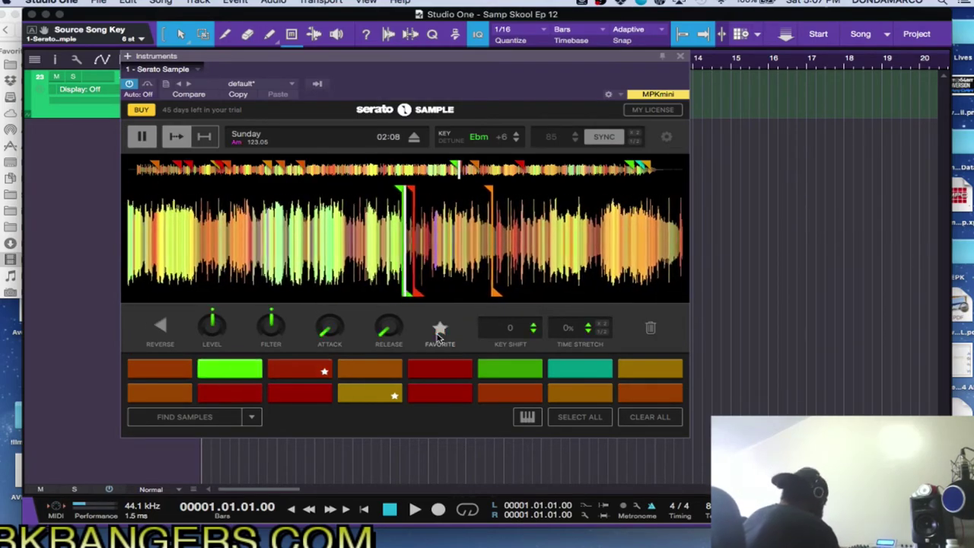
left_click(438, 335)
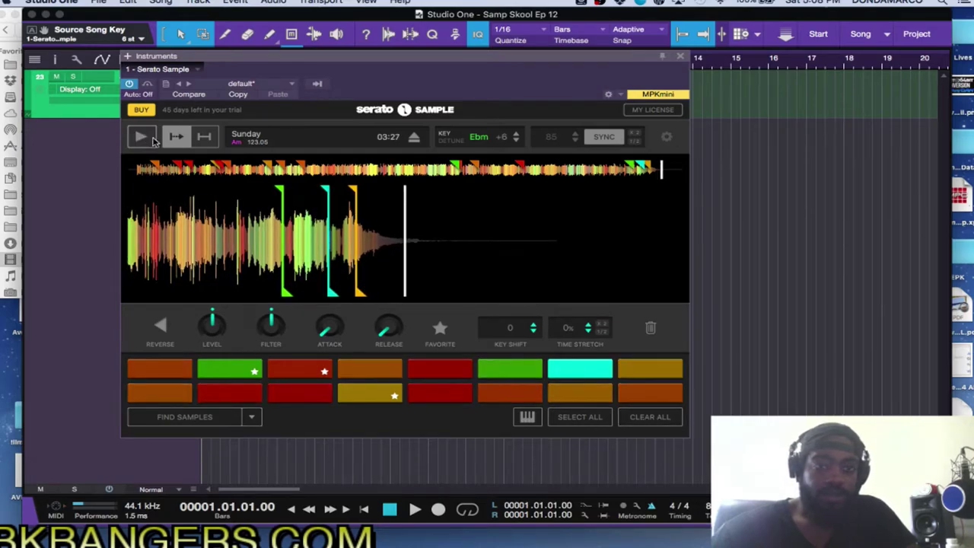
- Clear all non-favorite pads and refill them with newly found samples
left_click(580, 416)
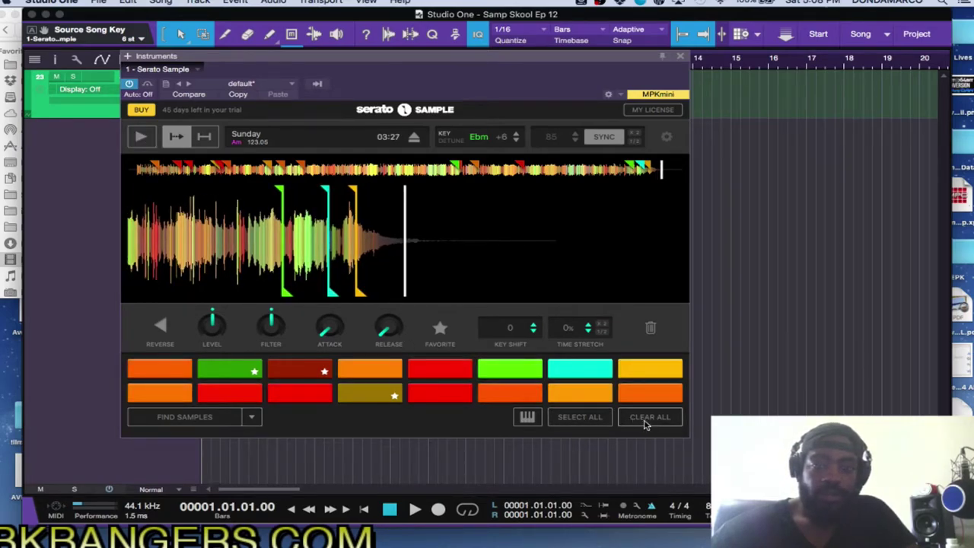
left_click(645, 420)
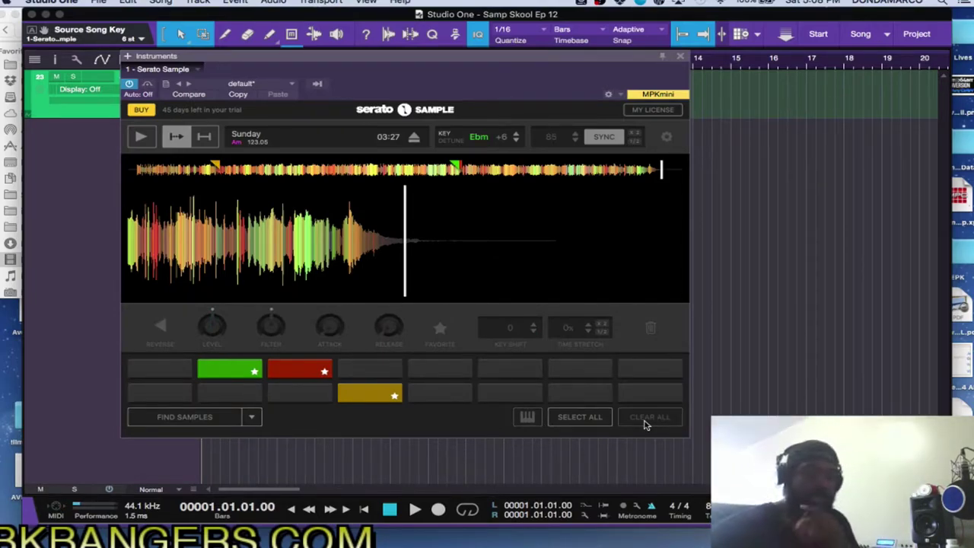
left_click(185, 417)
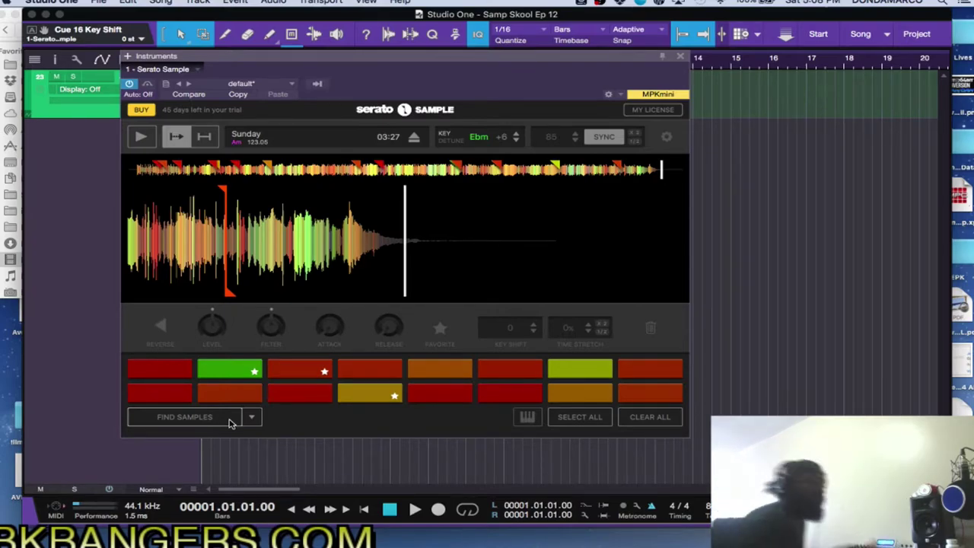
- Audition the newly found samples, add pads 5, 12 and 15 to the favorites, and stop playback
key("q")
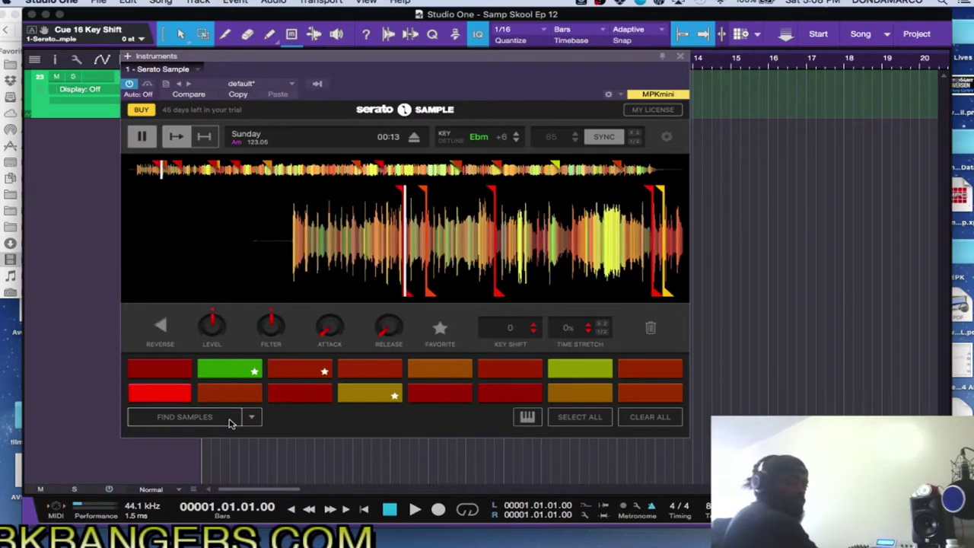
key("u")
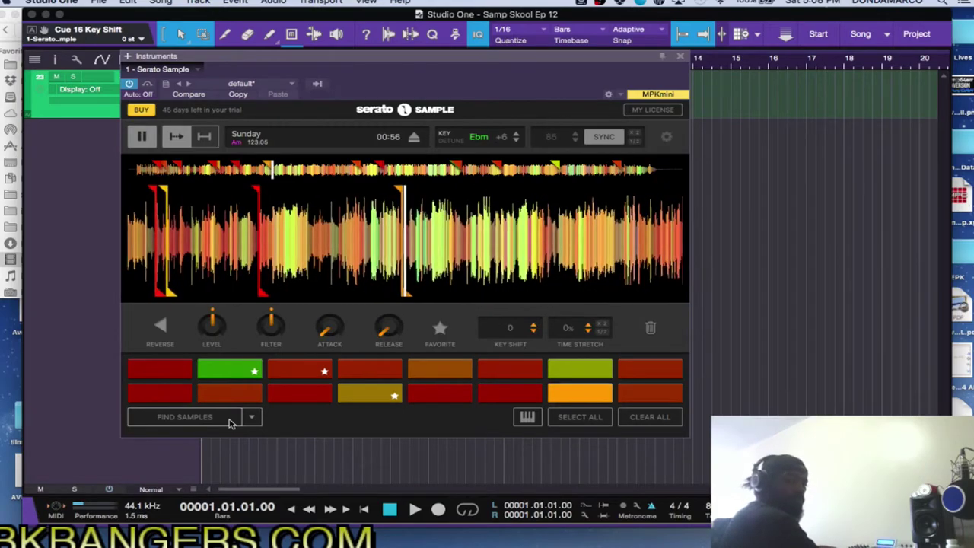
key("3")
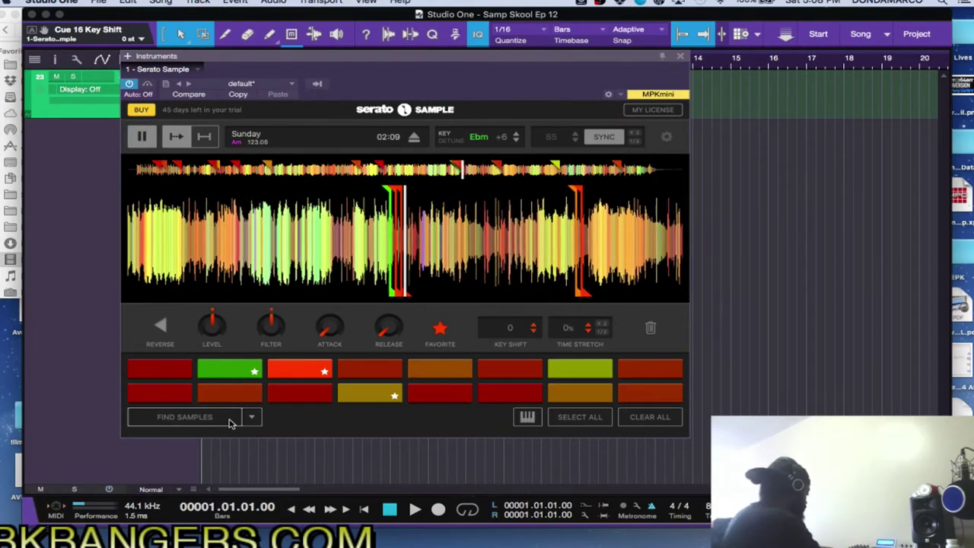
key("r")
key("5")
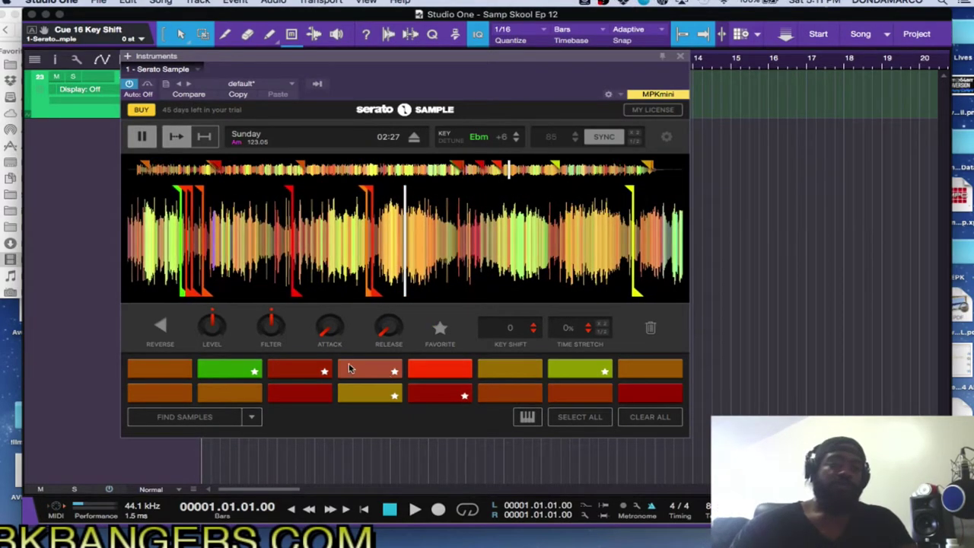
left_click(142, 137)
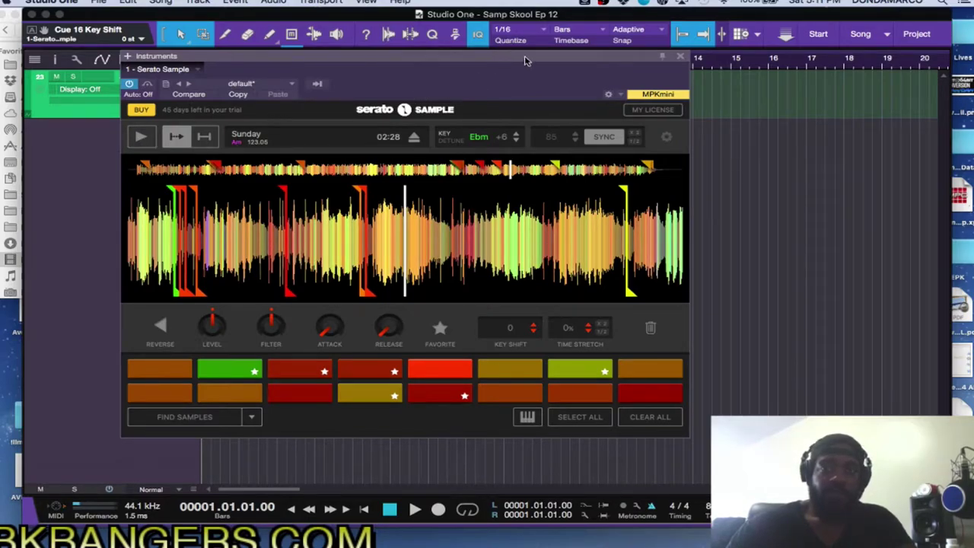
- Record a four-bar pad performance from bar 1 on the SeratoSample track, restarting the take once
left_click_drag(524, 60, 606, 57)
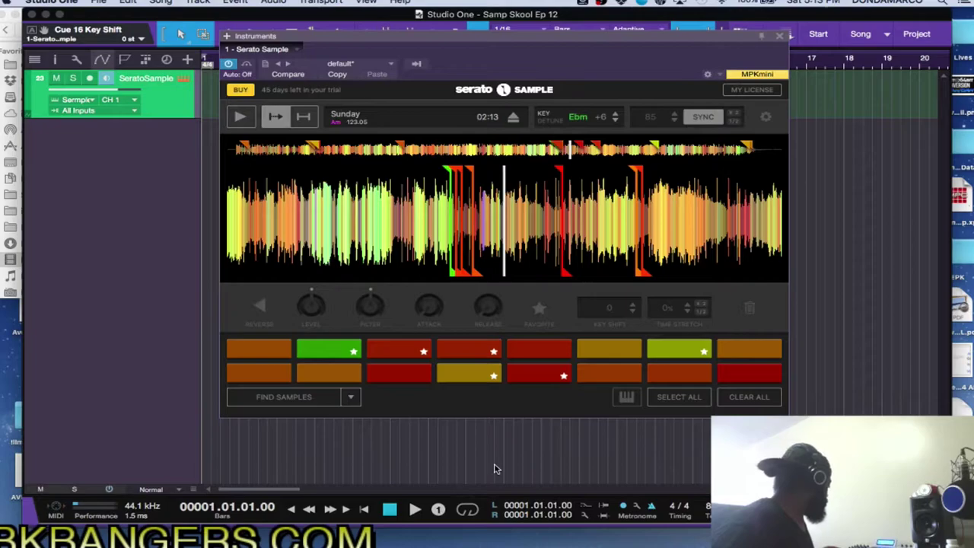
key("KP_Multiply")
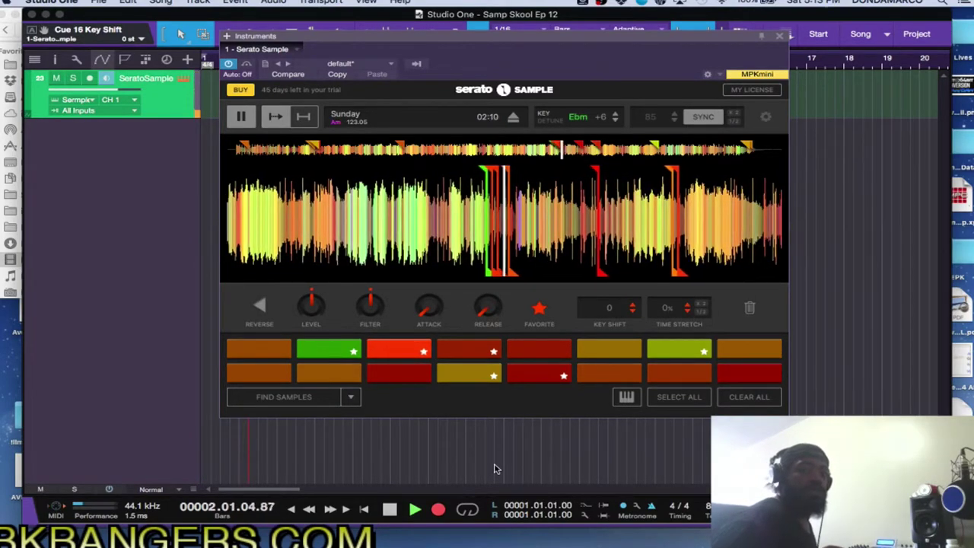
key("space")
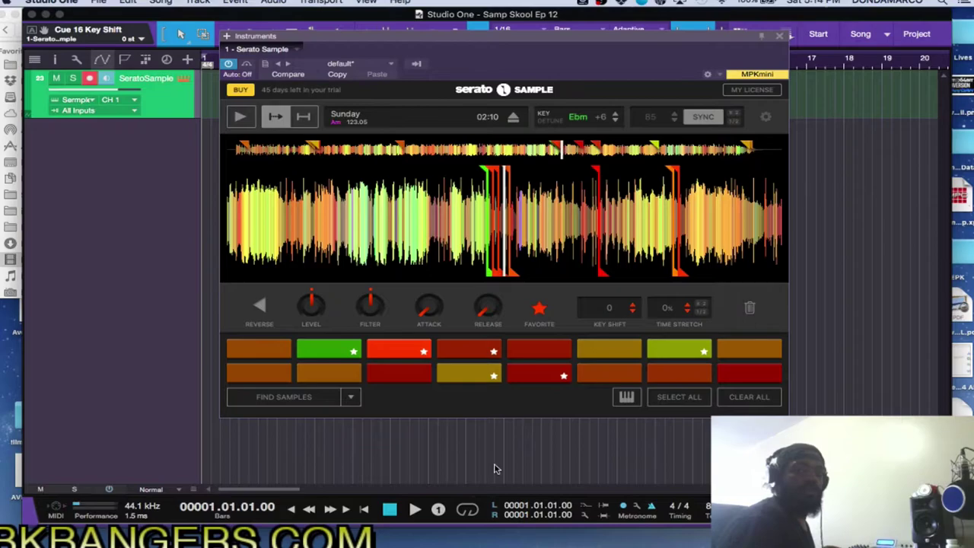
key("KP_Multiply")
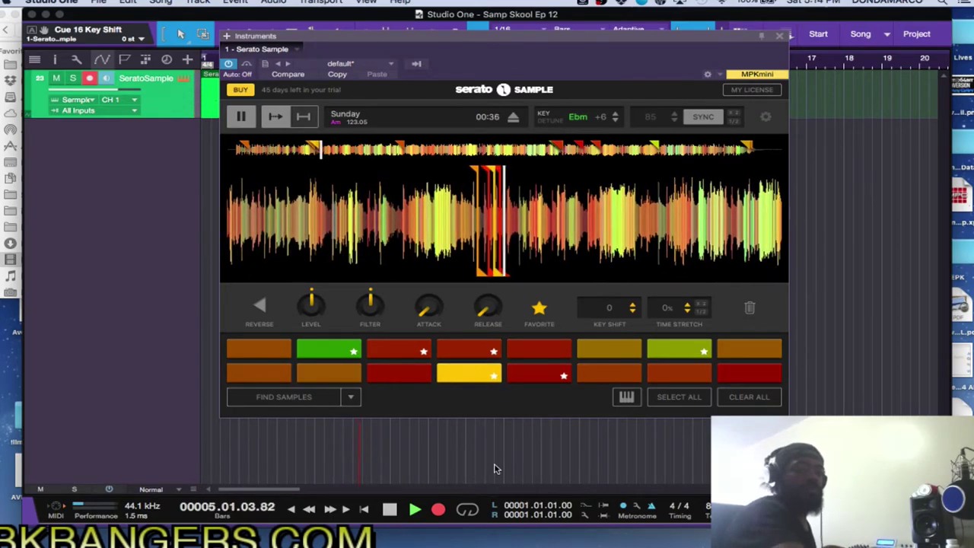
key("space")
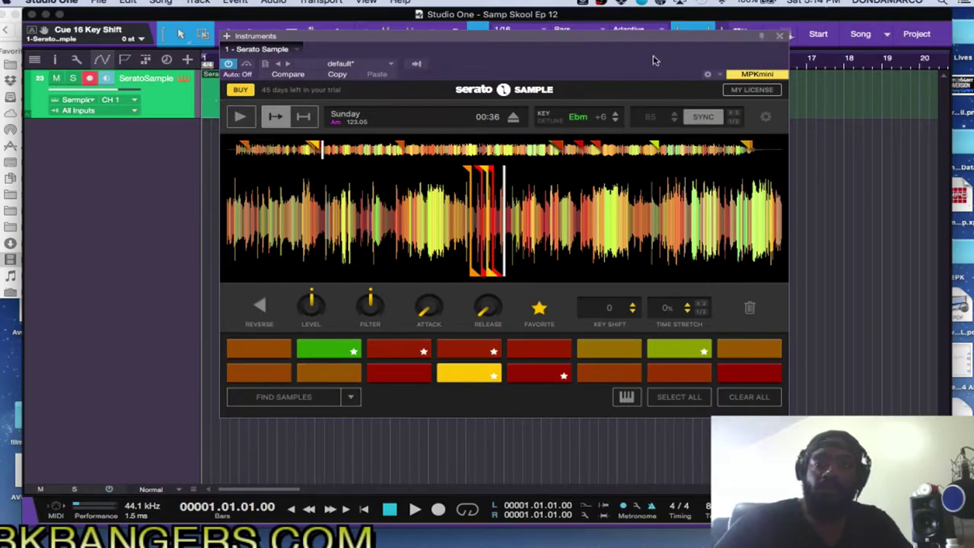
- Uncover the track, loop the recorded part from bar 1 to bar 5, and play it back
left_click_drag(641, 44, 681, 204)
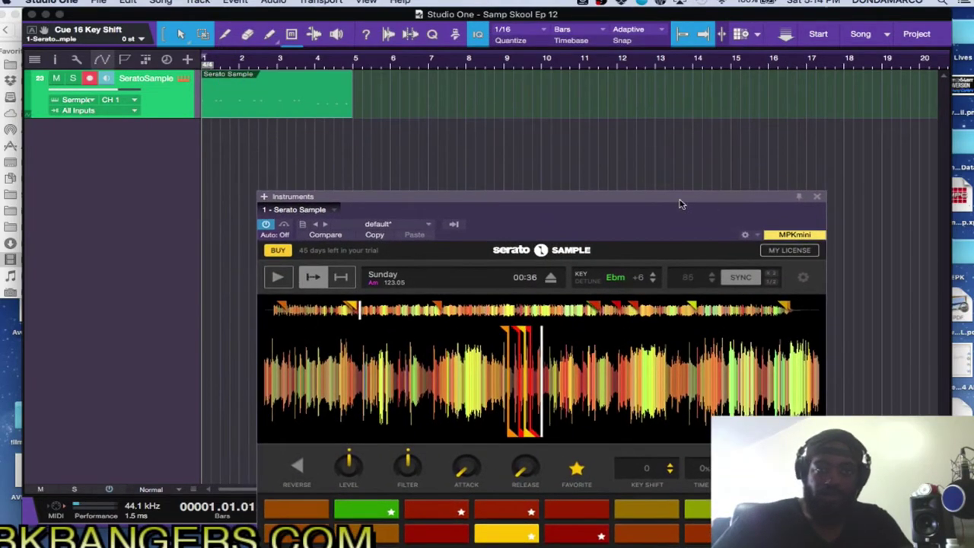
left_click(319, 113)
key("slash")
key("space")
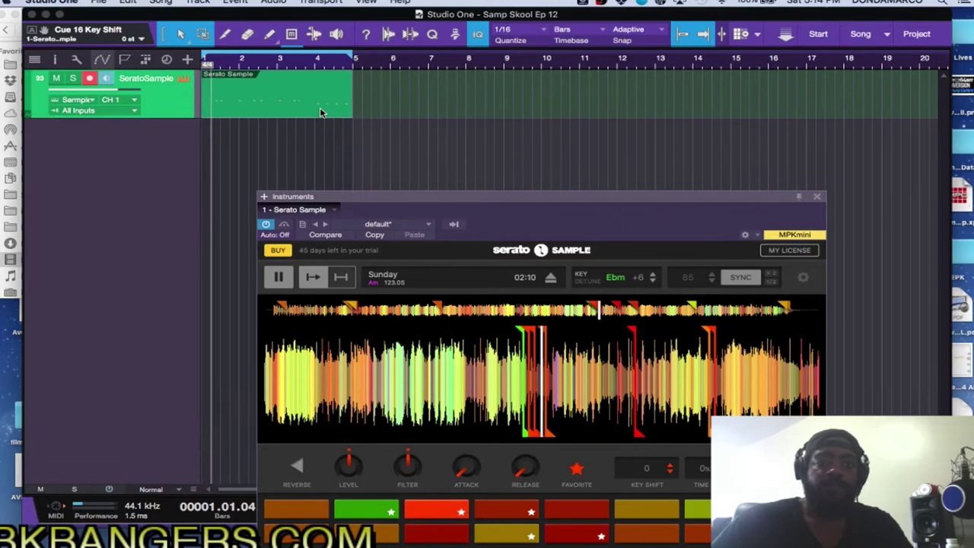
- Delete the recorded part and record a new four-bar take with the play mode set to Hold
left_click_drag(545, 202, 565, 120)
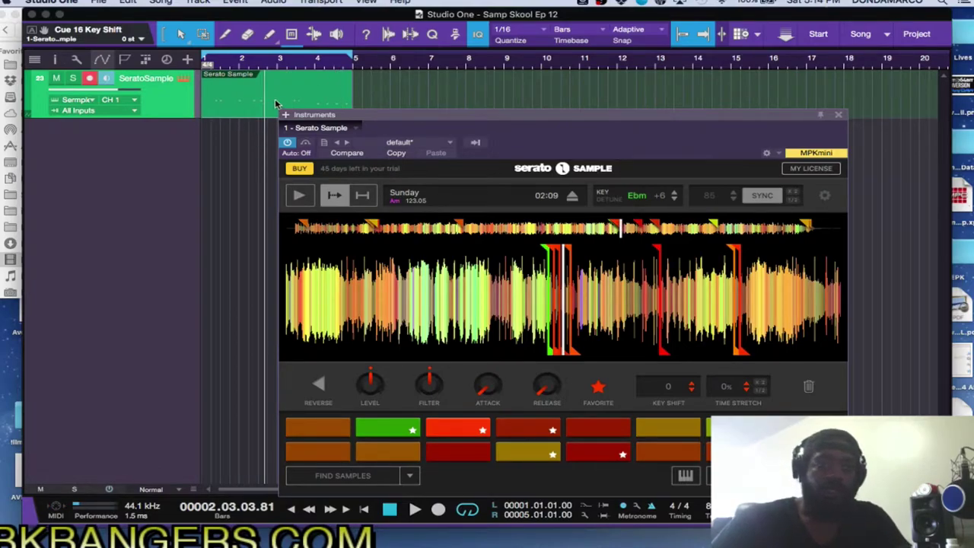
key("Delete")
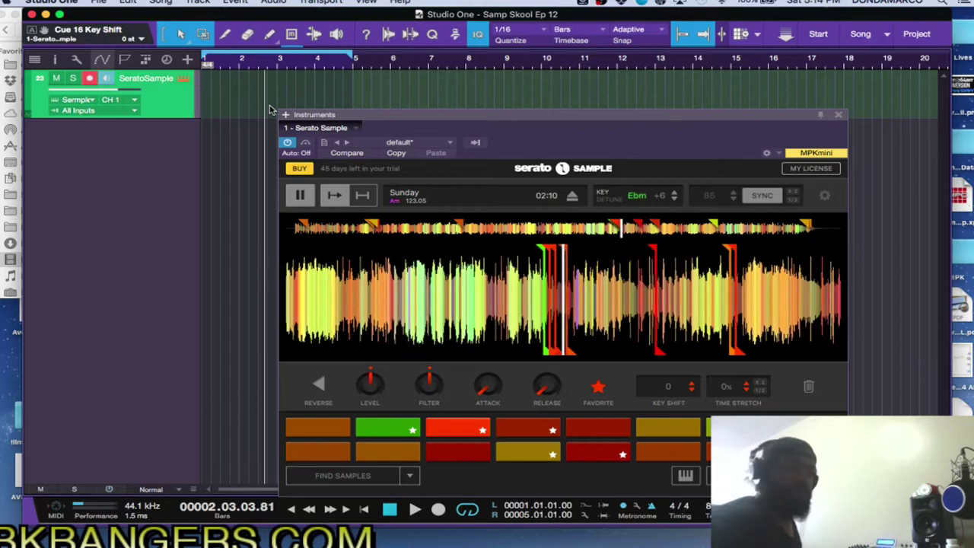
key("comma")
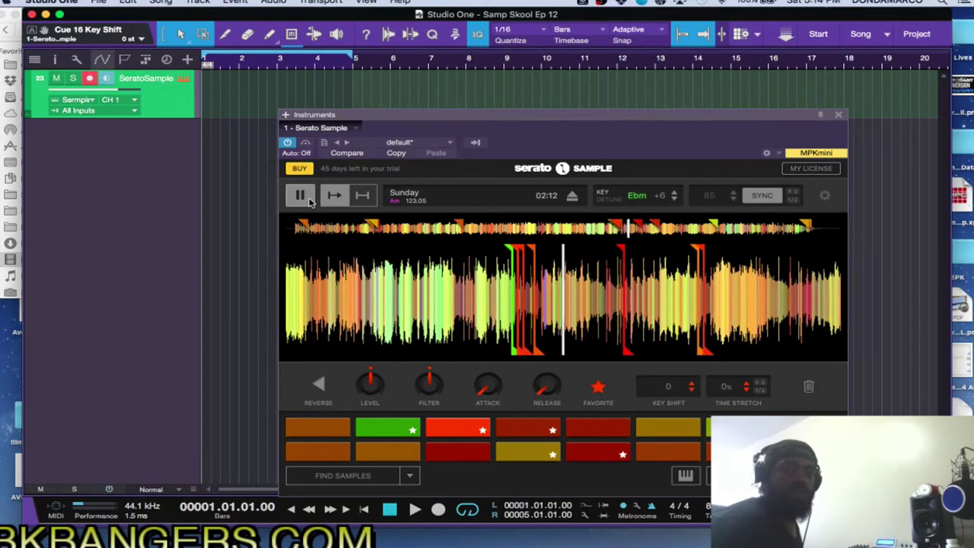
left_click(299, 196)
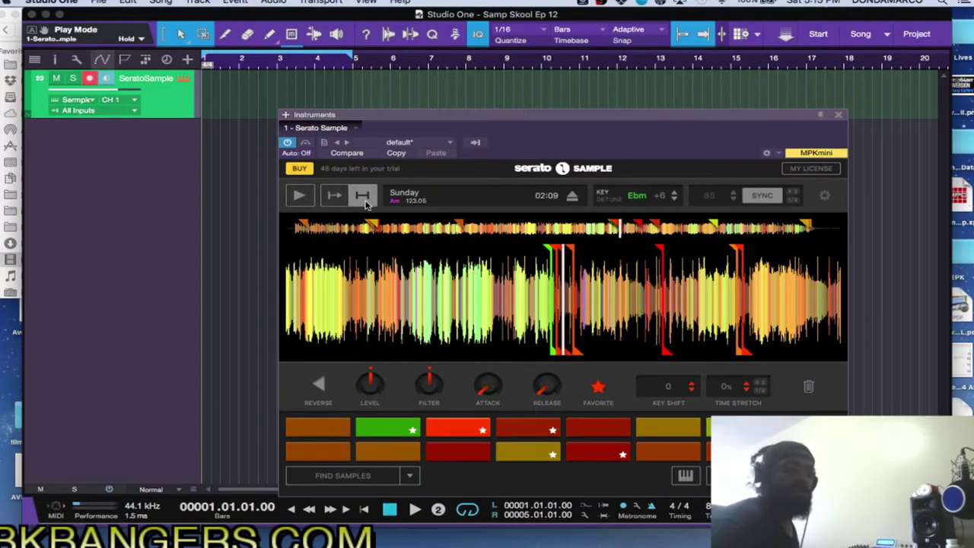
key("KP_Multiply")
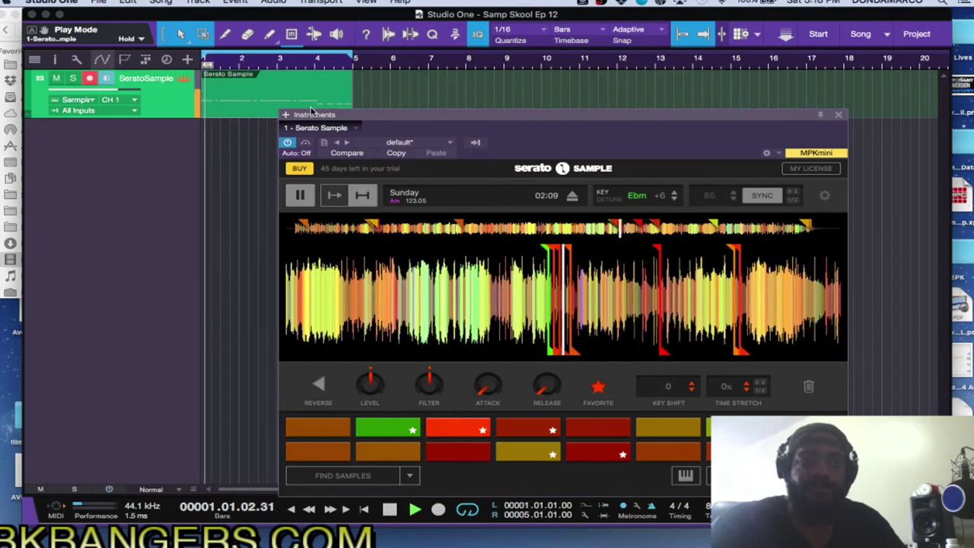
- Open the new part in the note editor and close the Serato Sample window
key("F2")
left_click_drag(536, 114, 537, 4)
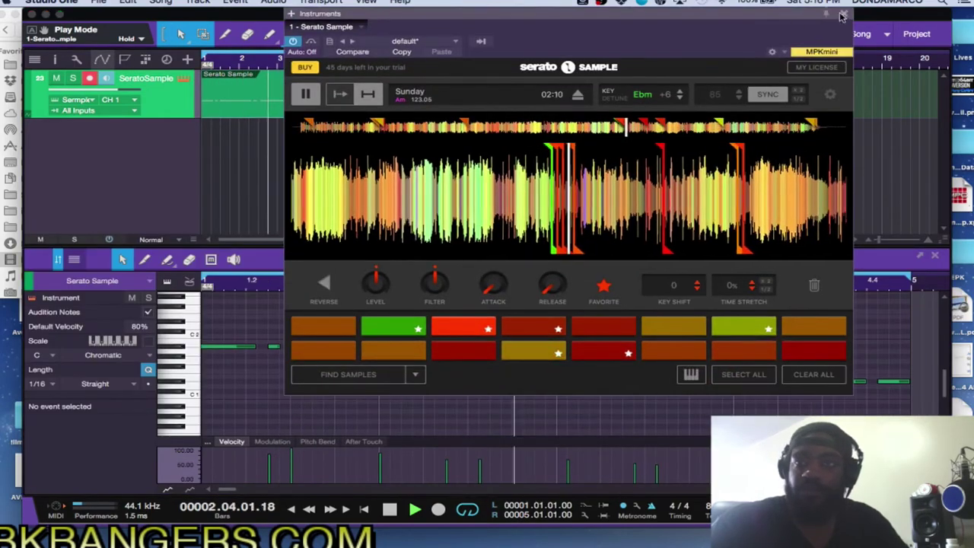
left_click(838, 13)
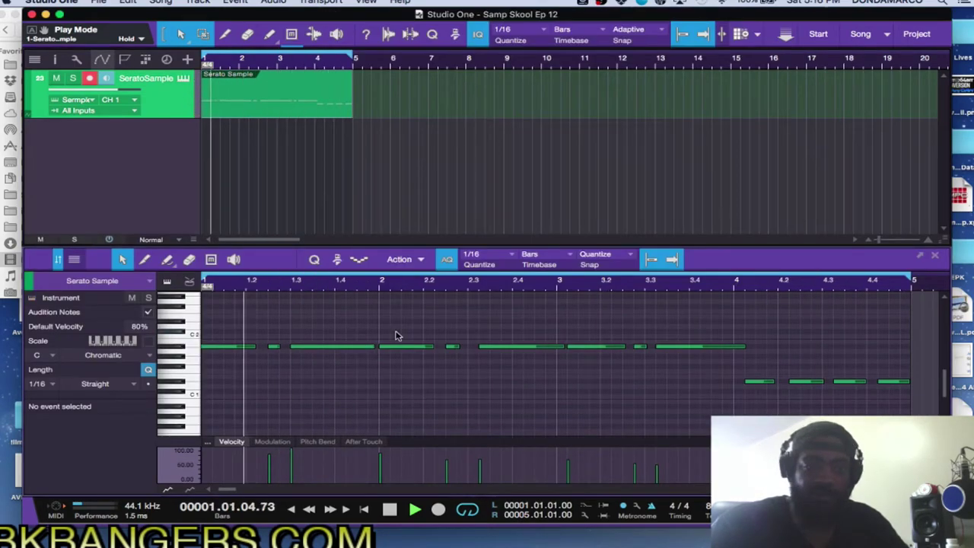
- With Audition Notes off, end the first A#1 note at 1.02.01.00 and start the sixth note at 2.03.01.00
left_click(218, 347)
left_click_drag(258, 348, 247, 349)
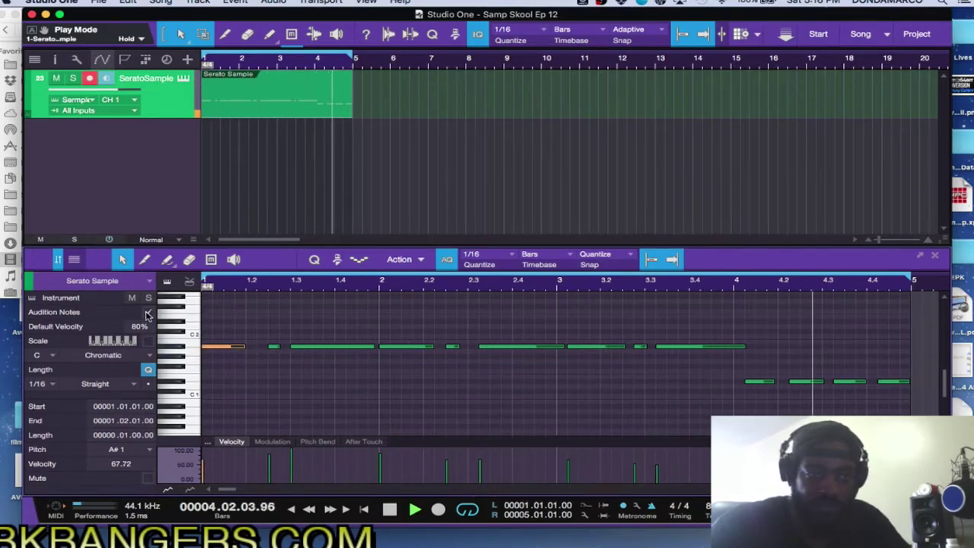
left_click_drag(479, 348, 466, 347)
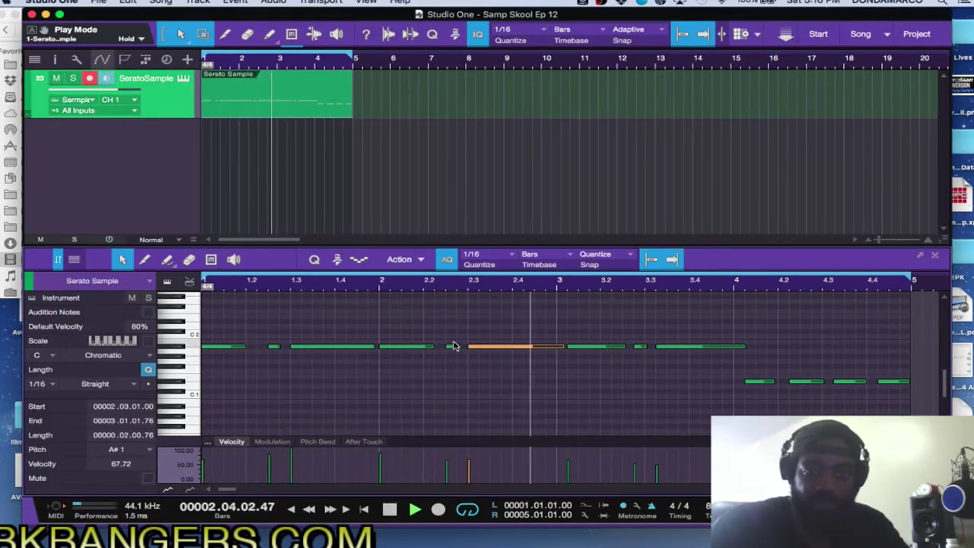
- Trim the third and last notes, end the sixth at 2.04.04.00, start the seventh at bar 3, and end the last A#1 note at 4.01.01.00
left_click_drag(562, 348, 558, 347)
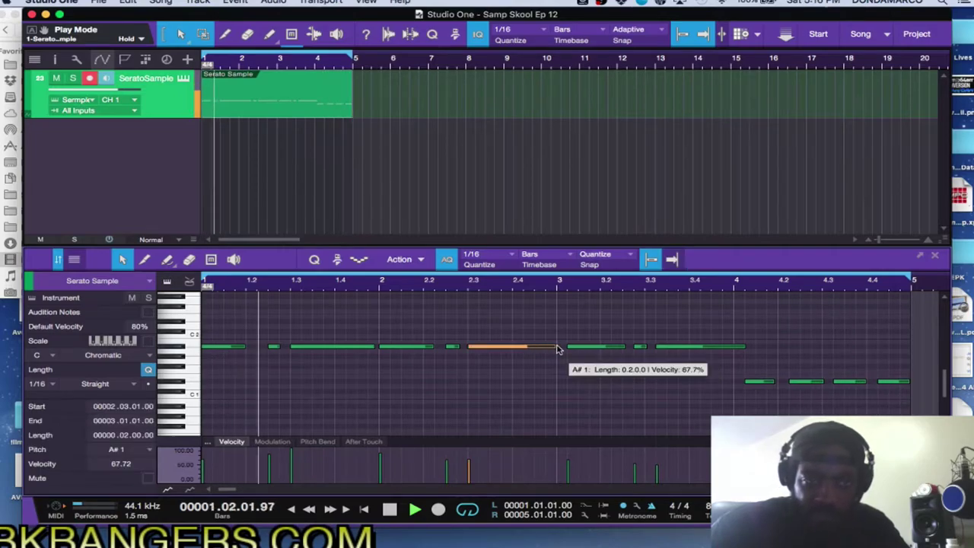
left_click_drag(568, 348, 556, 350)
left_click(361, 348)
left_click(490, 347)
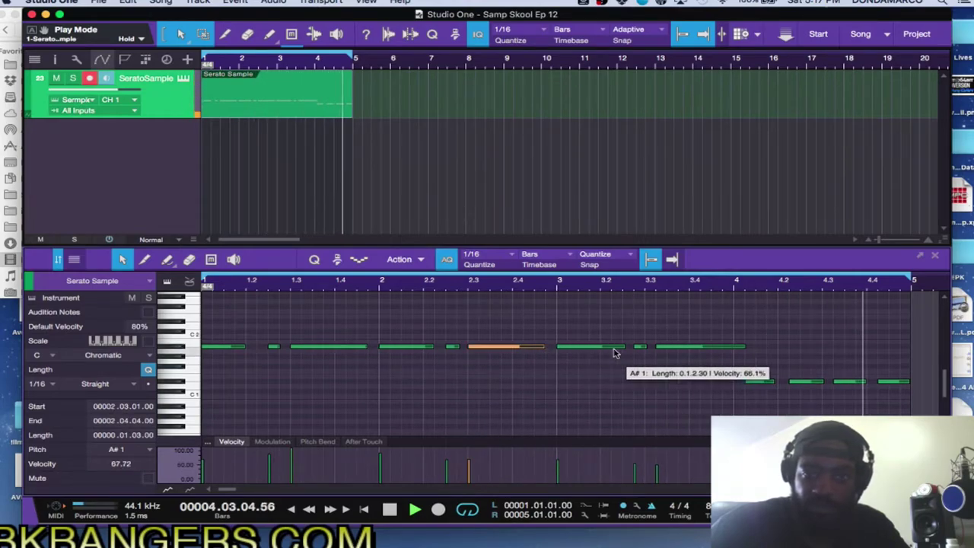
left_click(887, 380)
left_click_drag(742, 348, 732, 349)
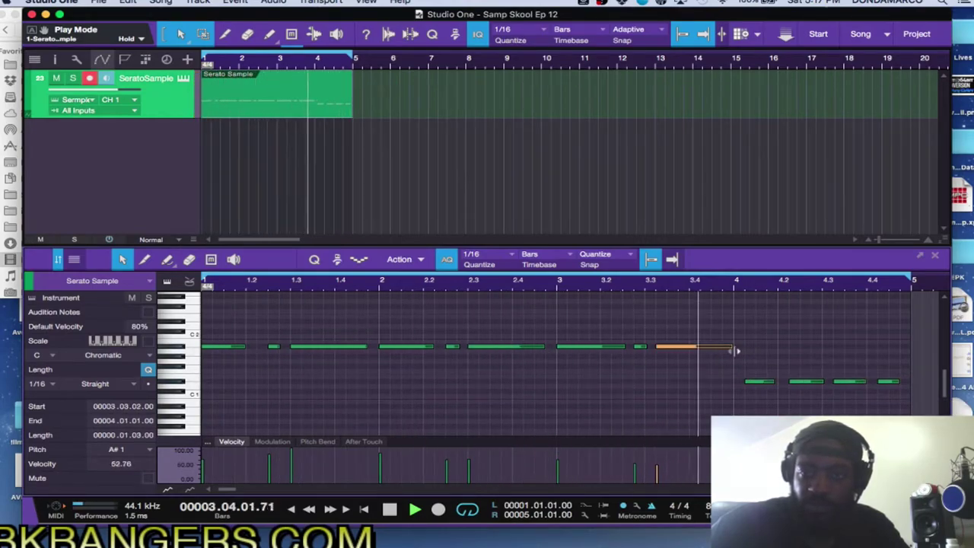
- Try moving the short bar 3 note to 3.03.01.00 and ending the last A#1 note at 3.04.04.00, and undo the changes
left_click(648, 347)
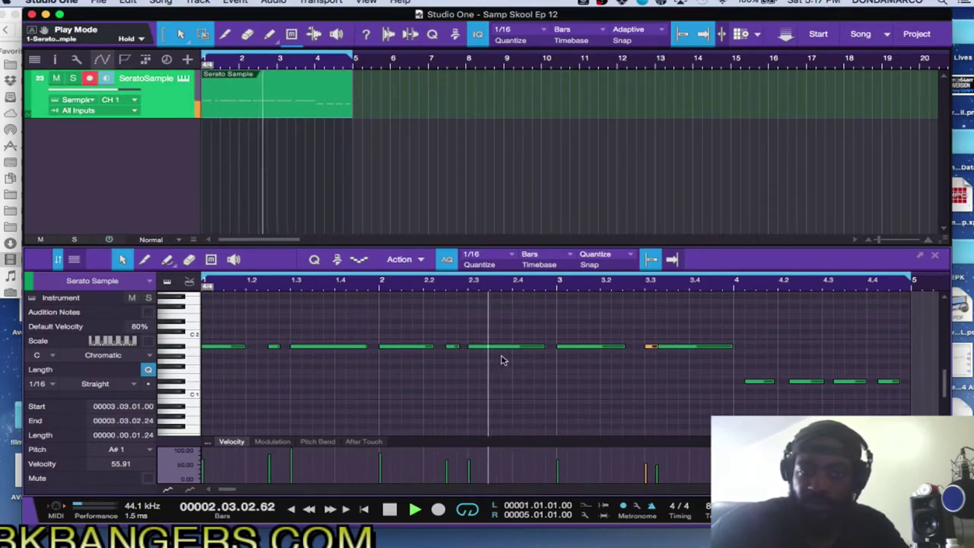
left_click_drag(554, 348, 567, 347)
left_click(722, 347)
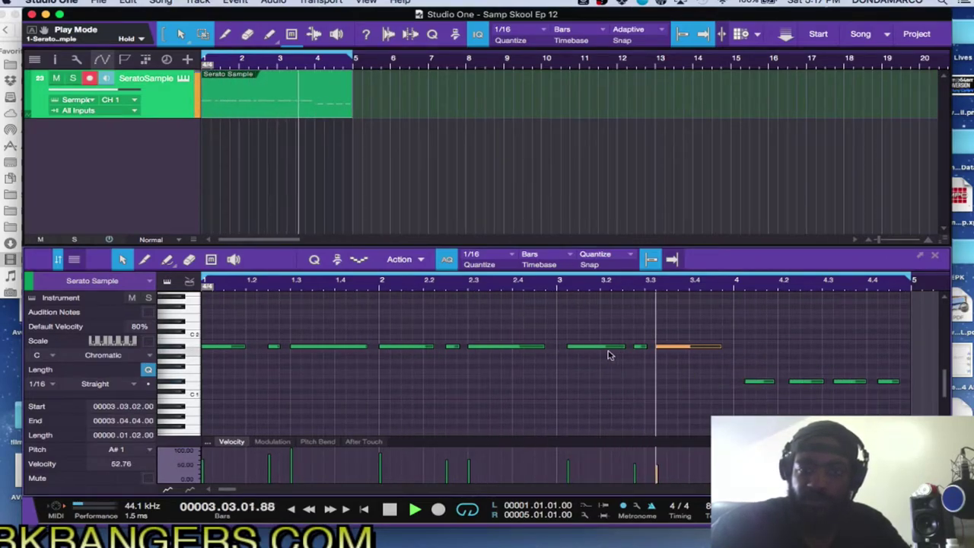
left_click_drag(567, 348, 558, 348)
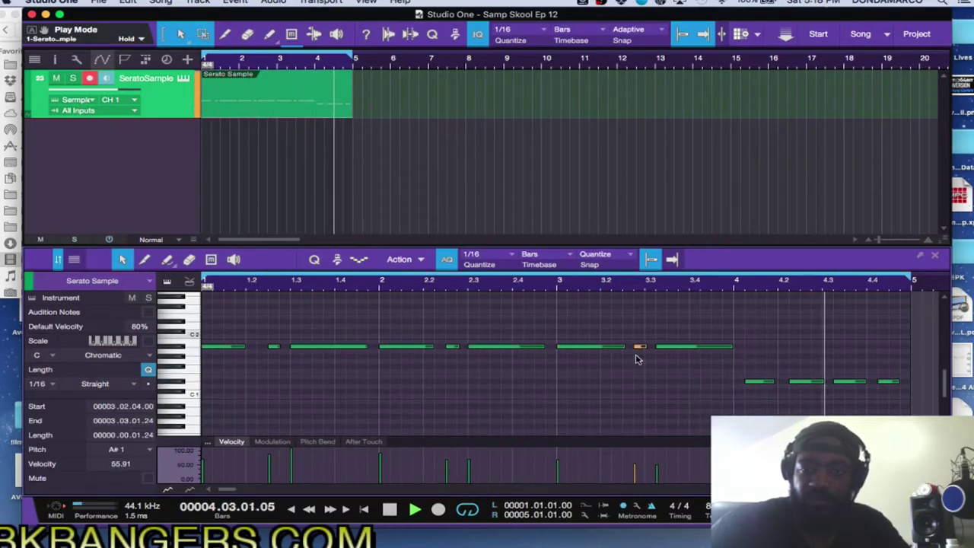
mouse_move(623, 347)
left_mouse_down()
mouse_move(646, 351)
mouse_move(632, 348)
left_mouse_up()
key("ctrl+z")
key("ctrl+z")
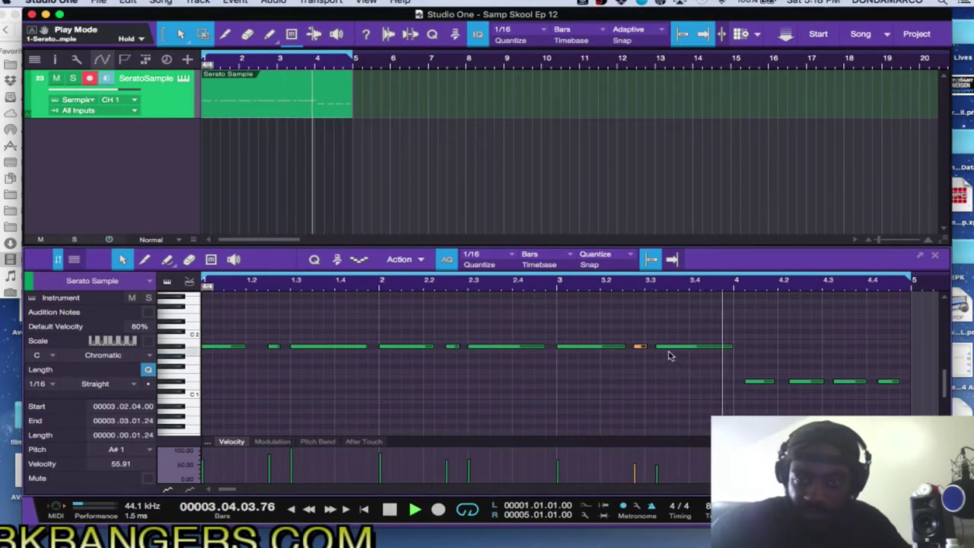
- Lengthen the short bar 3 note to 0.00.02.00 and start it at 3.02.03.00, trimming the notes on either side
mouse_move(656, 350)
left_mouse_down()
mouse_move(667, 349)
mouse_move(653, 347)
left_mouse_up()
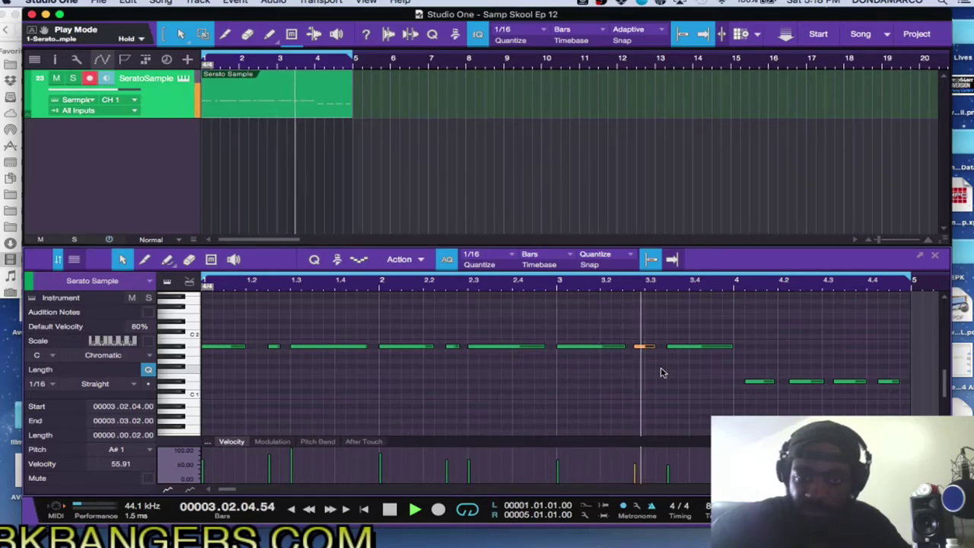
mouse_move(639, 349)
left_mouse_down()
mouse_move(618, 350)
mouse_move(654, 350)
left_mouse_up()
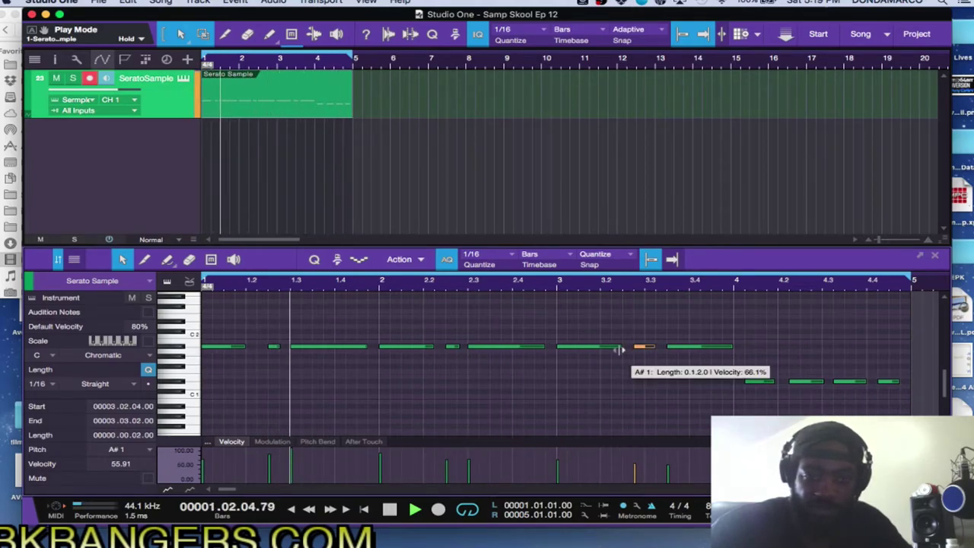
left_click_drag(620, 349, 611, 349)
left_click(636, 347)
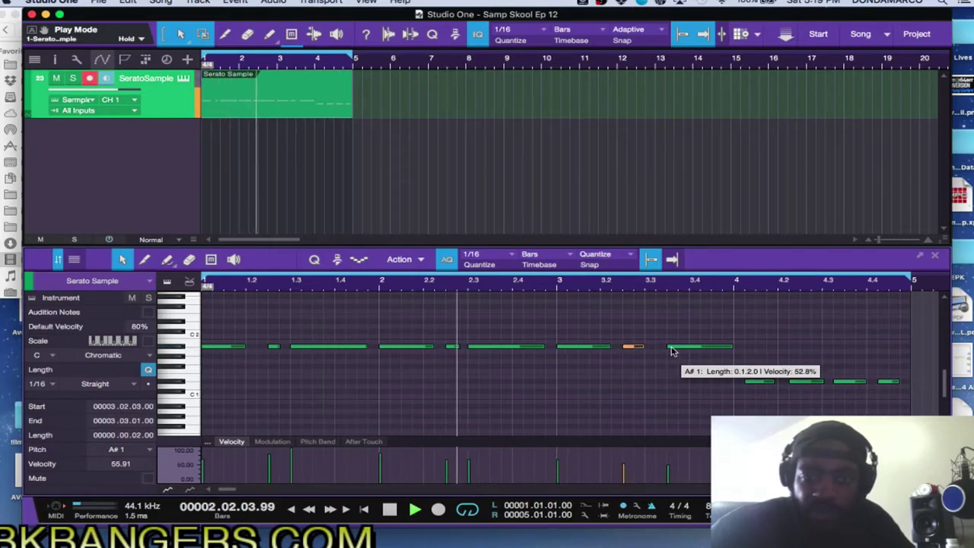
- Add an extra sixteenth note at 3.03.01.00 and start the last A#1 note at 3.03.02.00
key("d")
left_click_drag(661, 347, 654, 347)
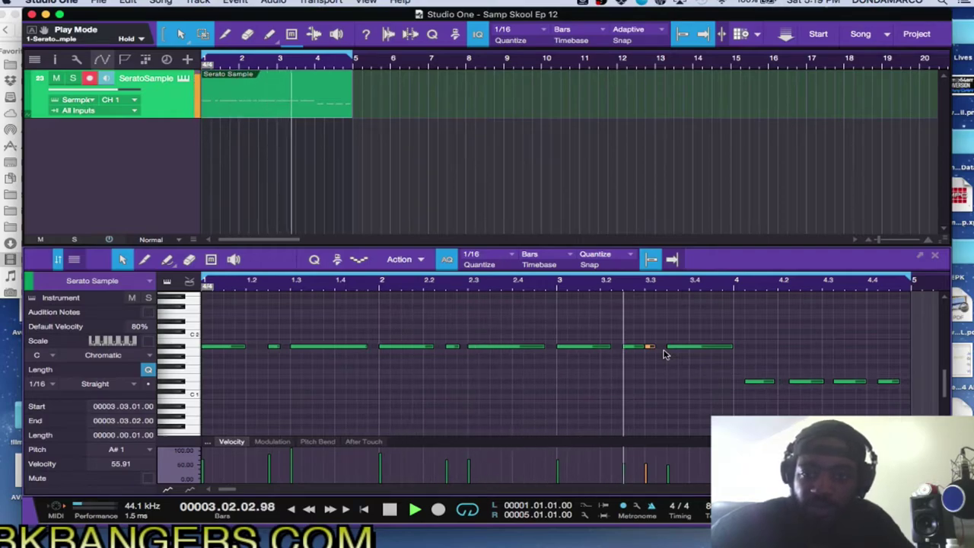
key("Delete")
left_click(664, 349)
left_click_drag(664, 349, 656, 348)
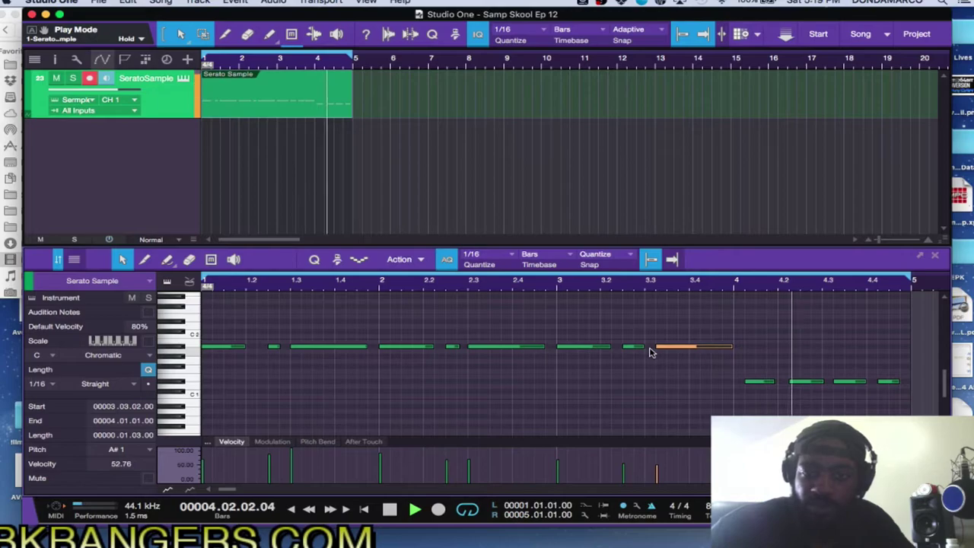
double_click(650, 347)
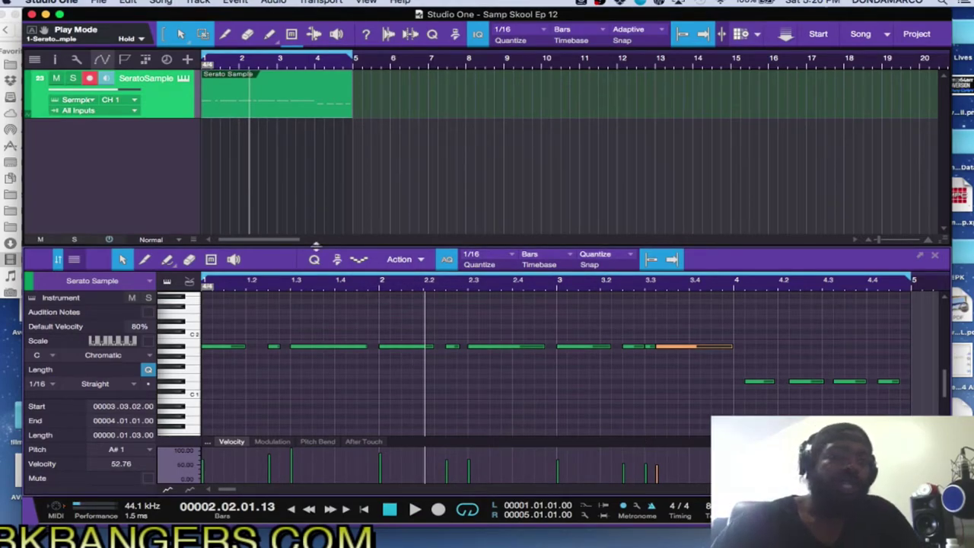
- Open and close the Serato Sample window, and play the loop back from bar 1
left_click(181, 82)
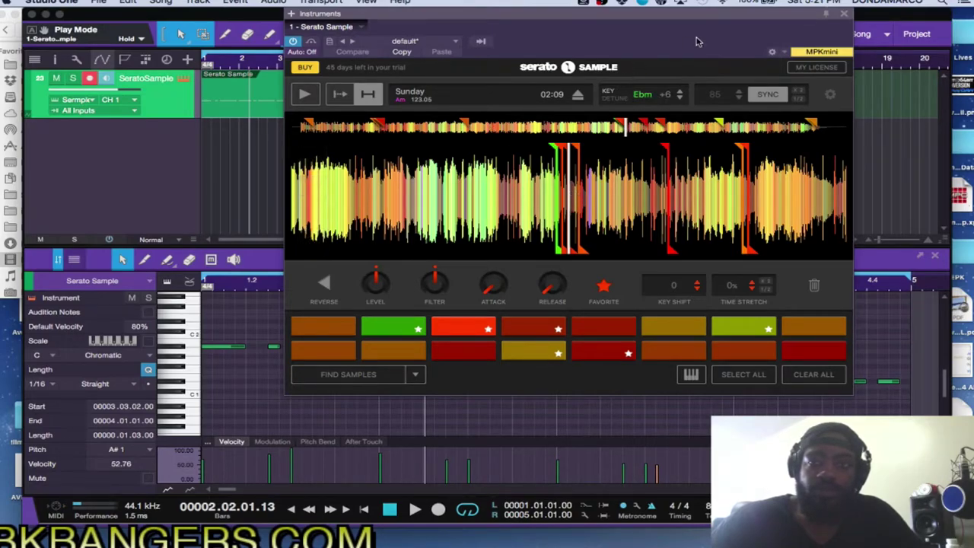
left_click(843, 15)
key("space")
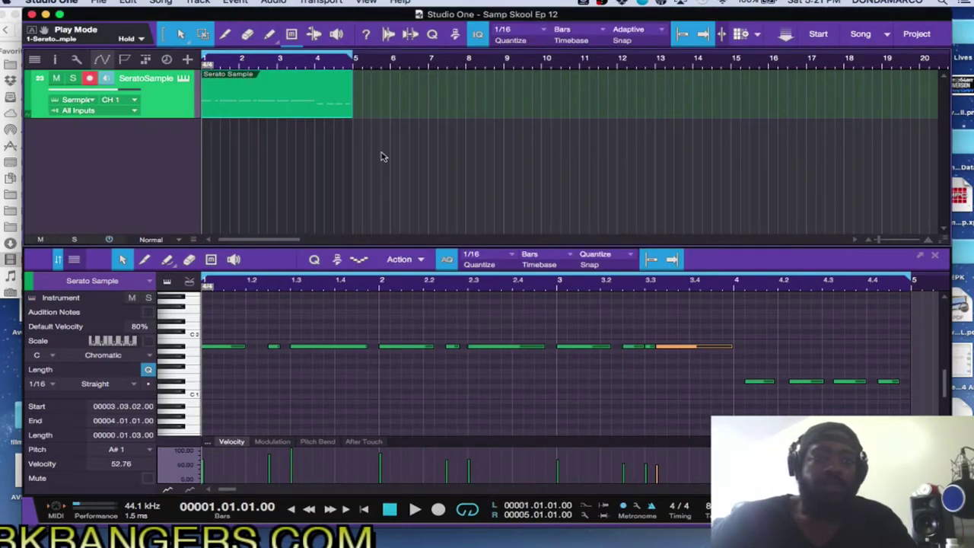
key("space")
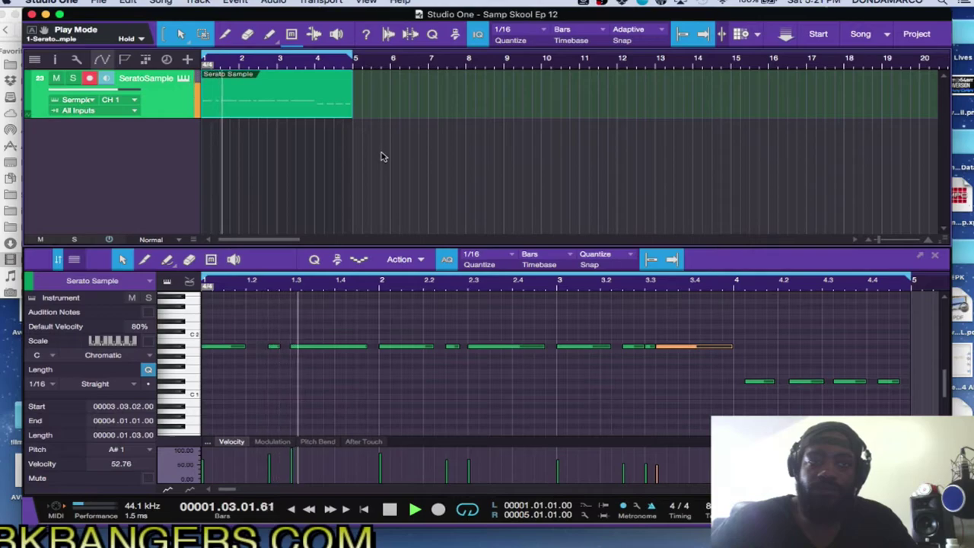
- Replace the bar 3 A#1 notes with a copy of the three notes from bar 1, pasted at the start of bar 3
left_click_drag(721, 320, 571, 365)
key("Delete")
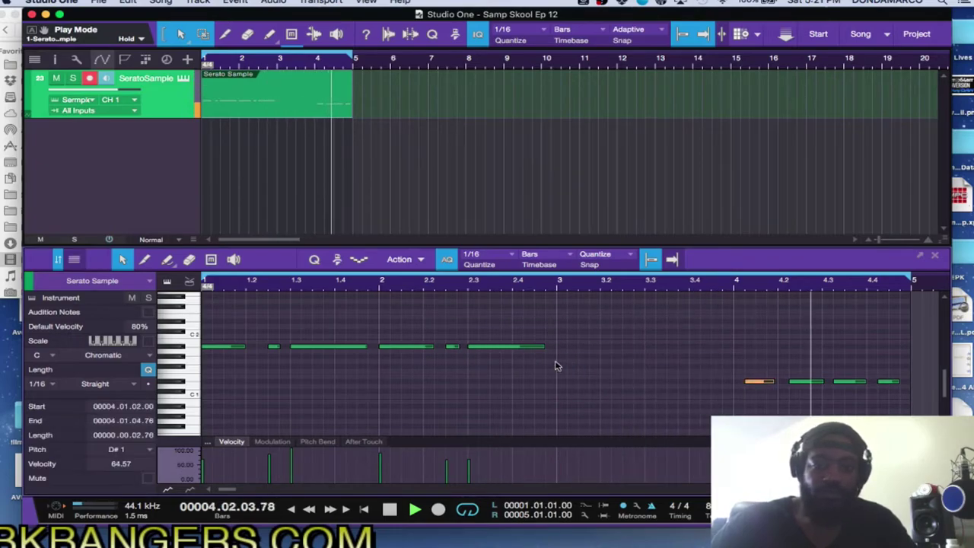
key("ctrl+v")
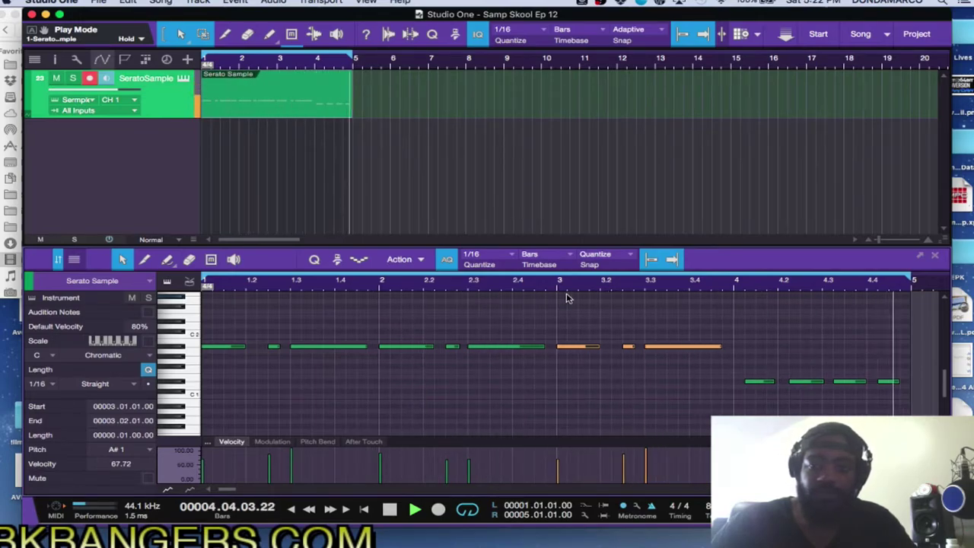
- Start the four D#1 notes on the beats of bar 4: 4.01.01.00, 4.02.01.00, 4.03.01.00 and 4.04.01.00
left_click_drag(745, 382, 732, 384)
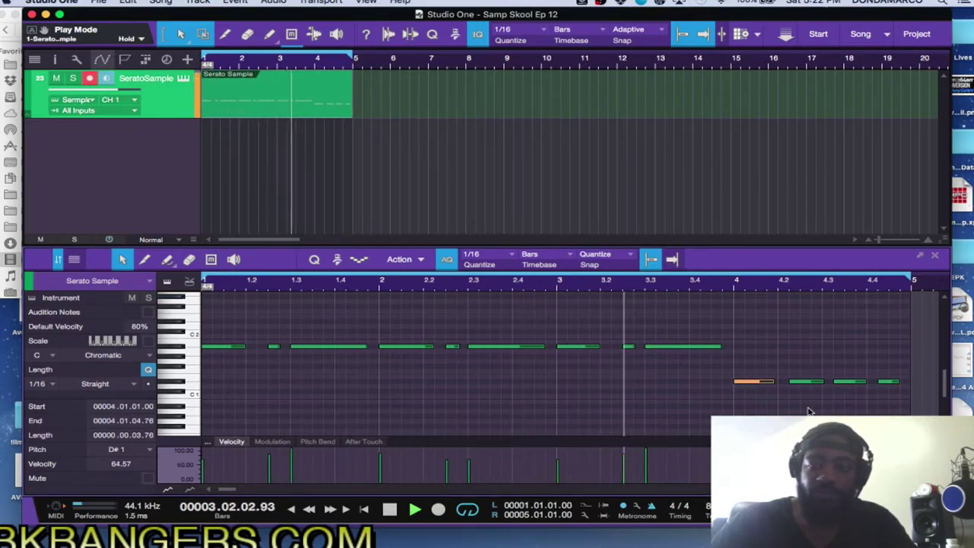
left_click_drag(823, 381, 829, 383)
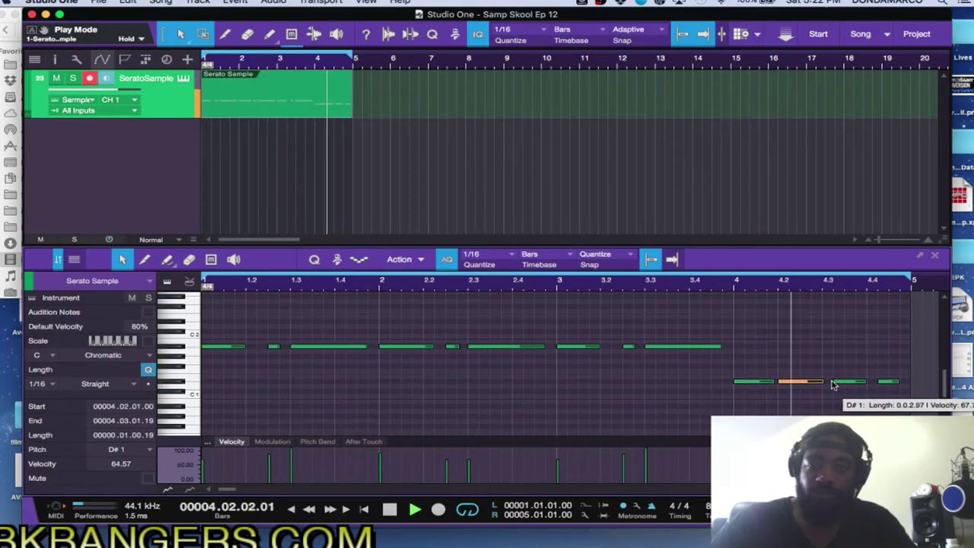
left_click_drag(832, 382, 867, 385)
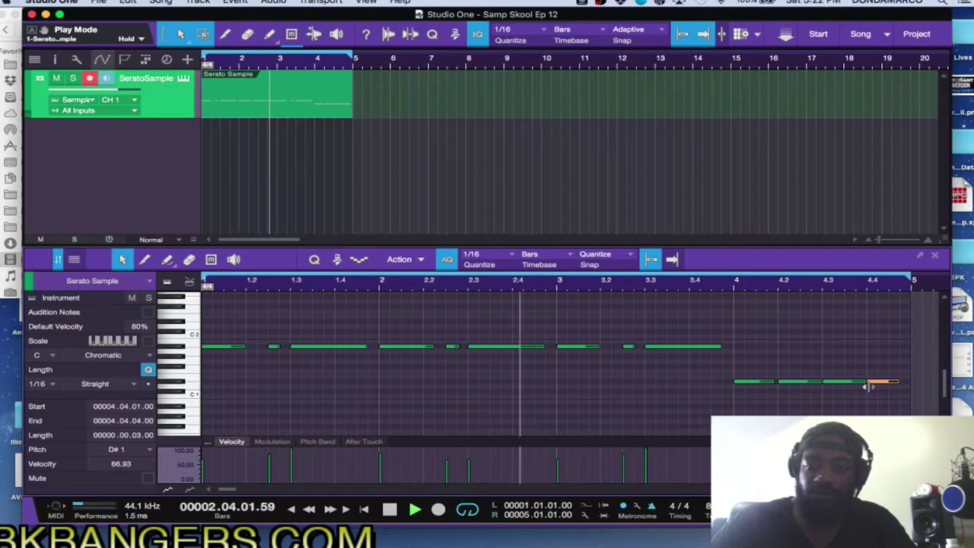
- Replace the third D#1 note with one running from 4.03.01.00 to 4.04.01.00
left_click(833, 383)
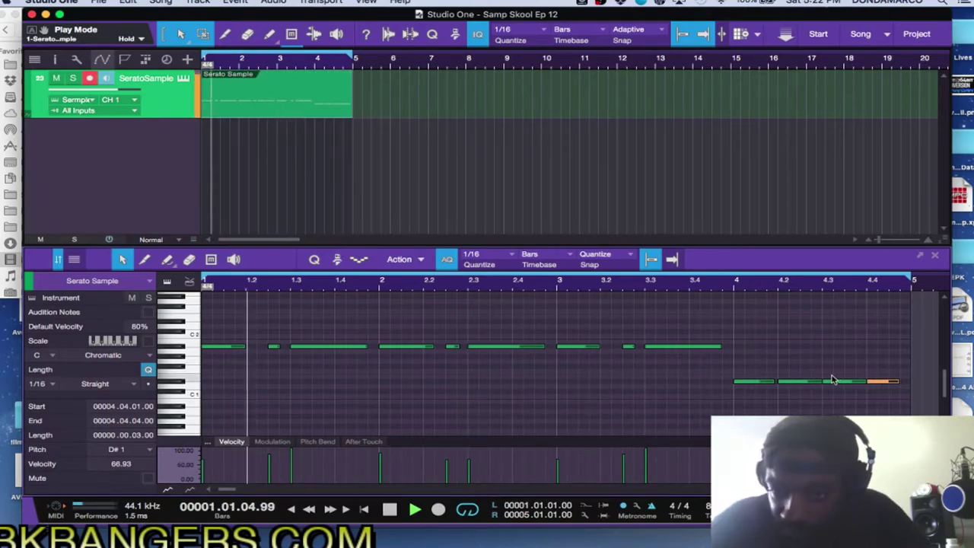
key("super+z")
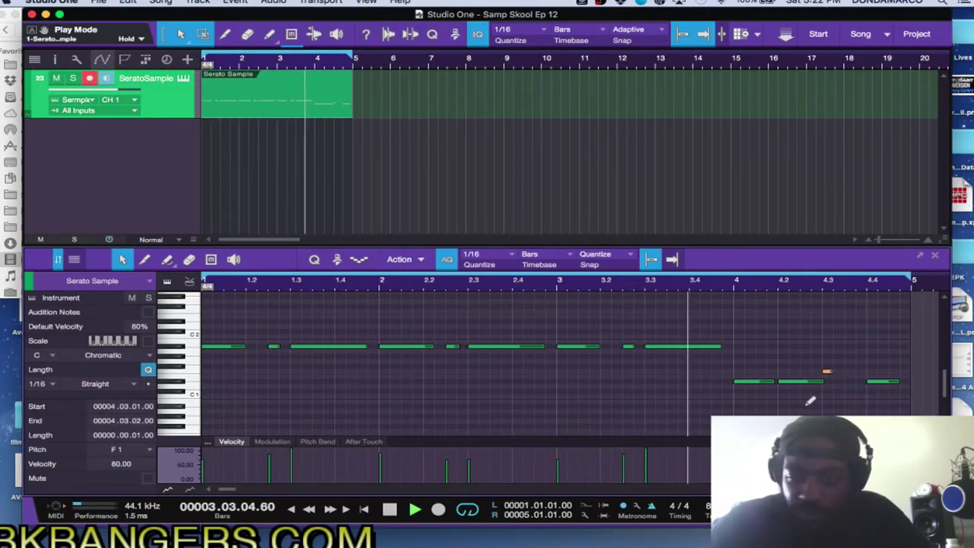
double_click(837, 382)
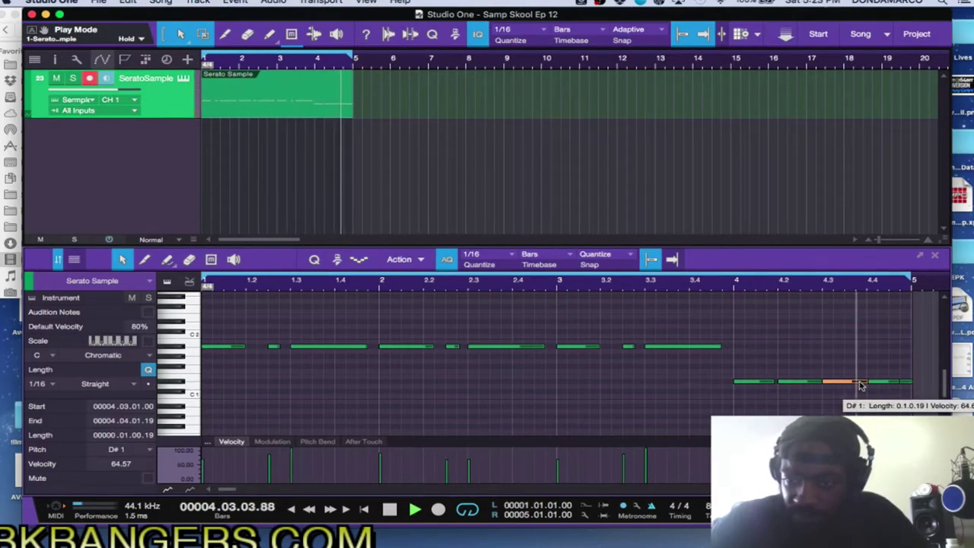
key("super+z")
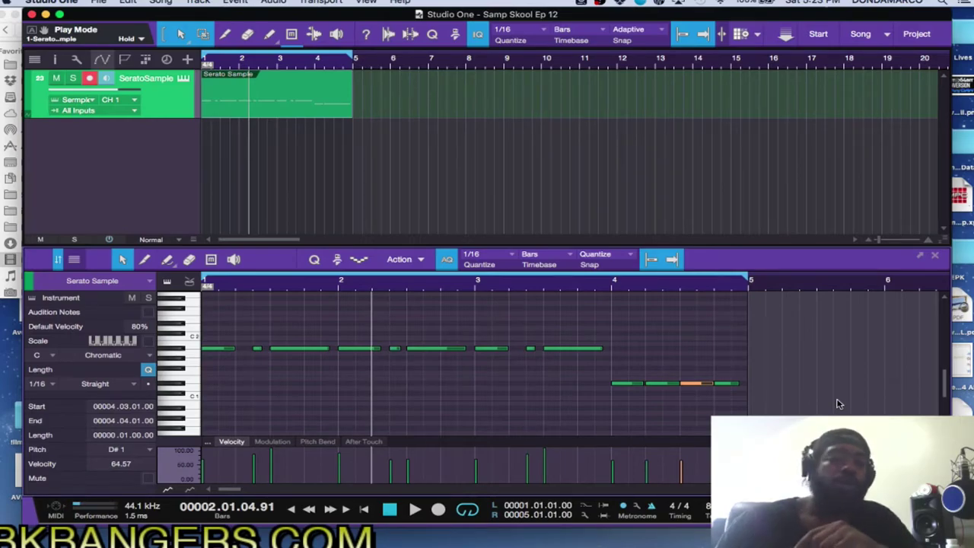
- Close the note editor and add the second Akai Professional MPC instrument from the browser as a new track
left_click(935, 259)
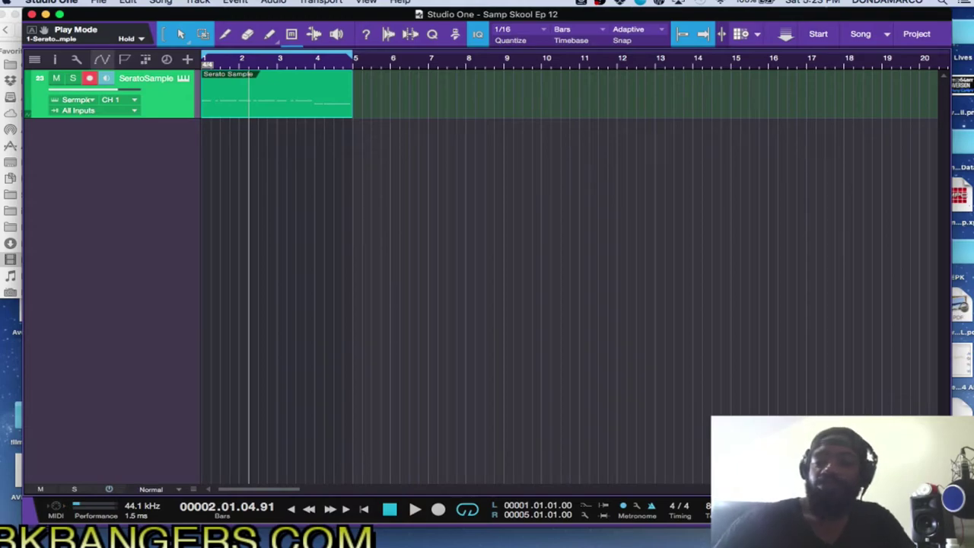
key("F5")
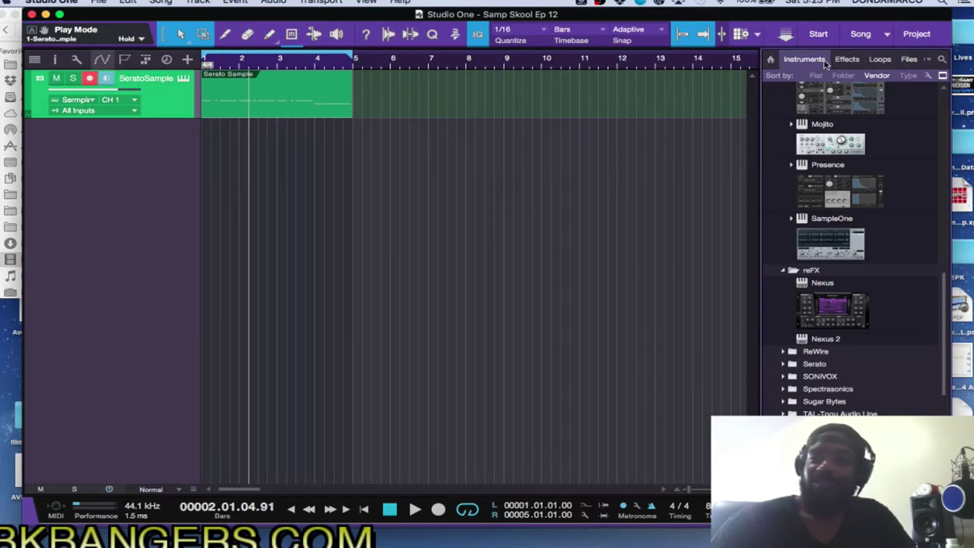
scroll(825, 152, "up", 15)
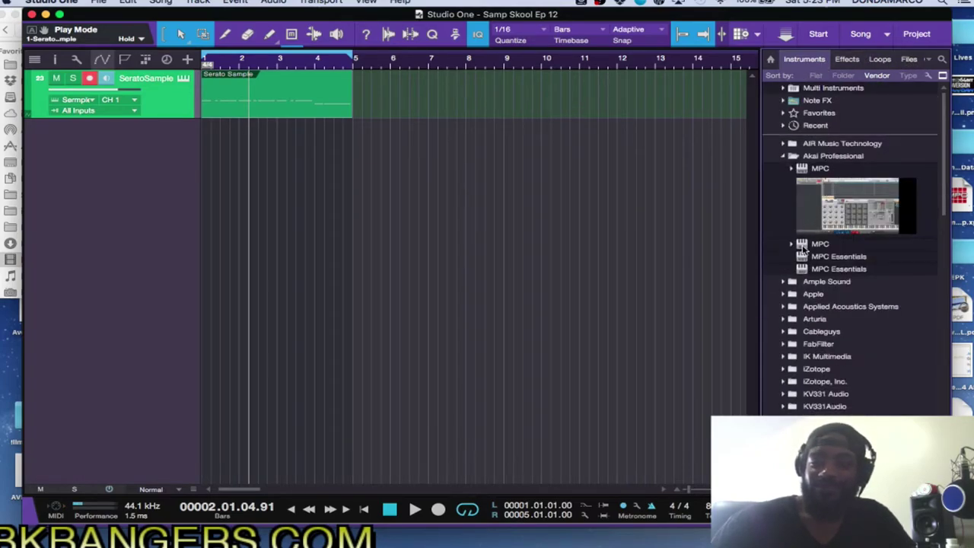
left_click(803, 247)
left_click(803, 249)
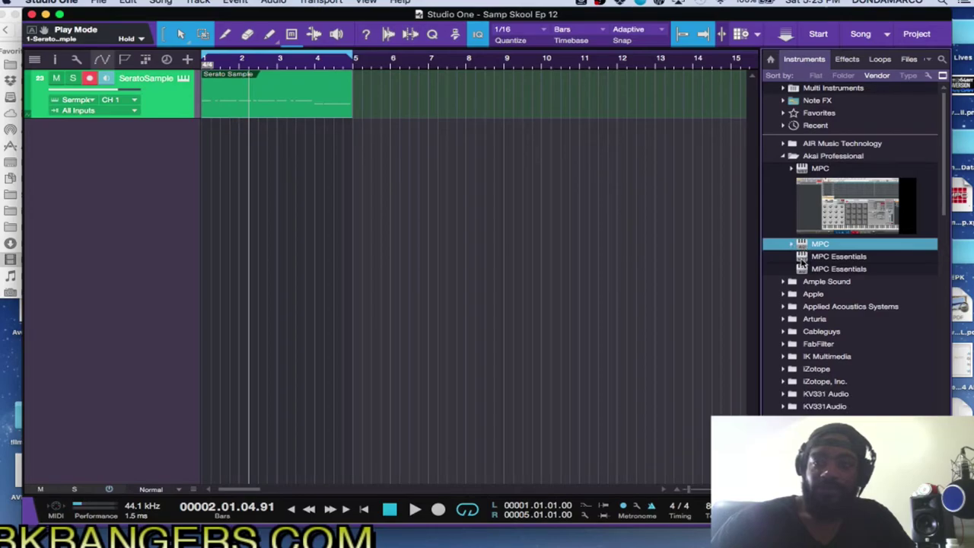
left_click_drag(804, 245, 640, 296)
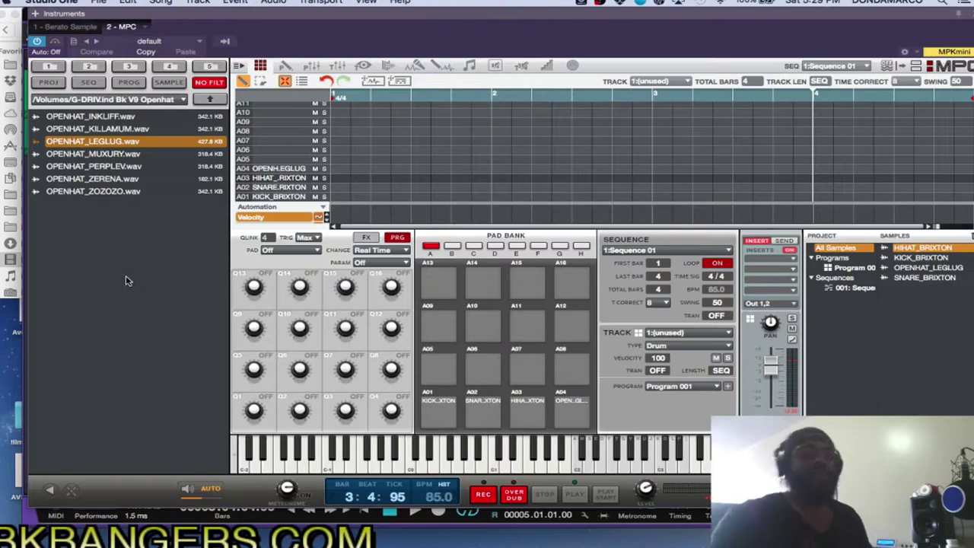
- Uncover the track list, turn off record arming on the MPC track, and bring the MPC window back up
left_click_drag(323, 44, 331, 234)
left_click(90, 127)
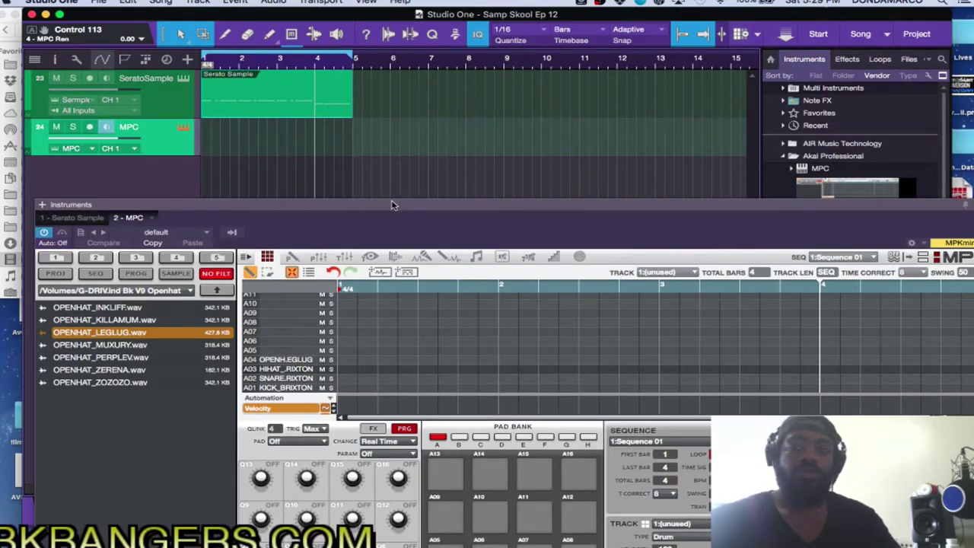
left_click_drag(394, 206, 384, 42)
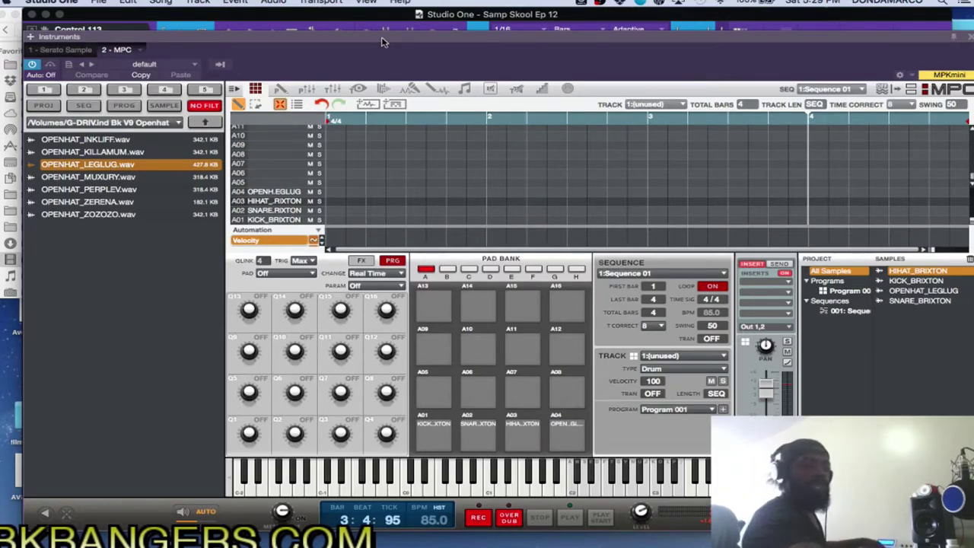
- Record the drum patterns over the loop on separate MPC tracks, with the kick on Track 03 and the open hat on Track 04
key("space")
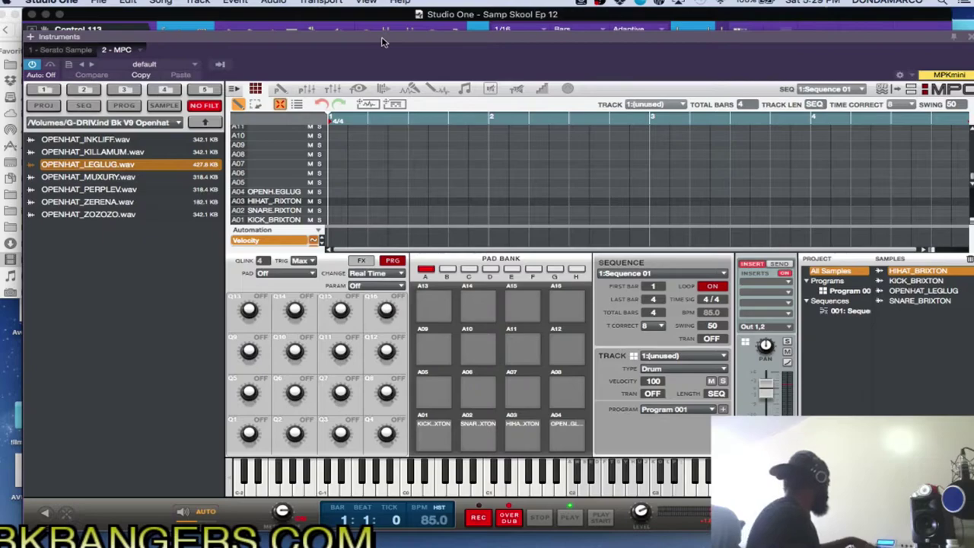
key("space")
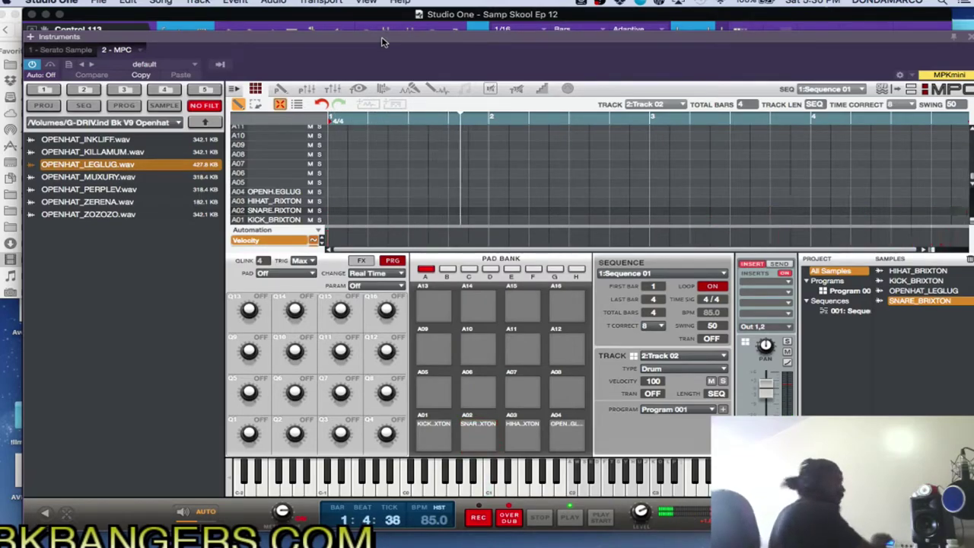
key("space")
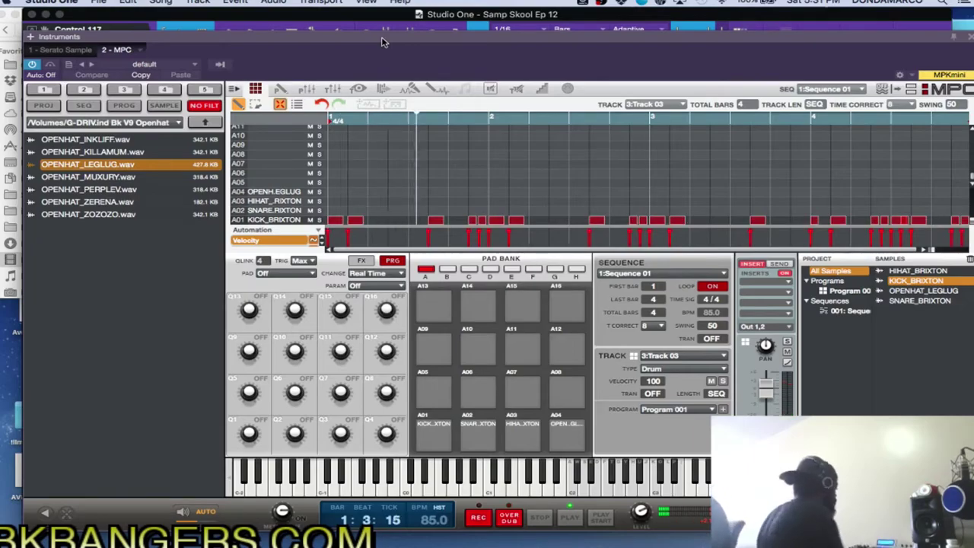
key("Right")
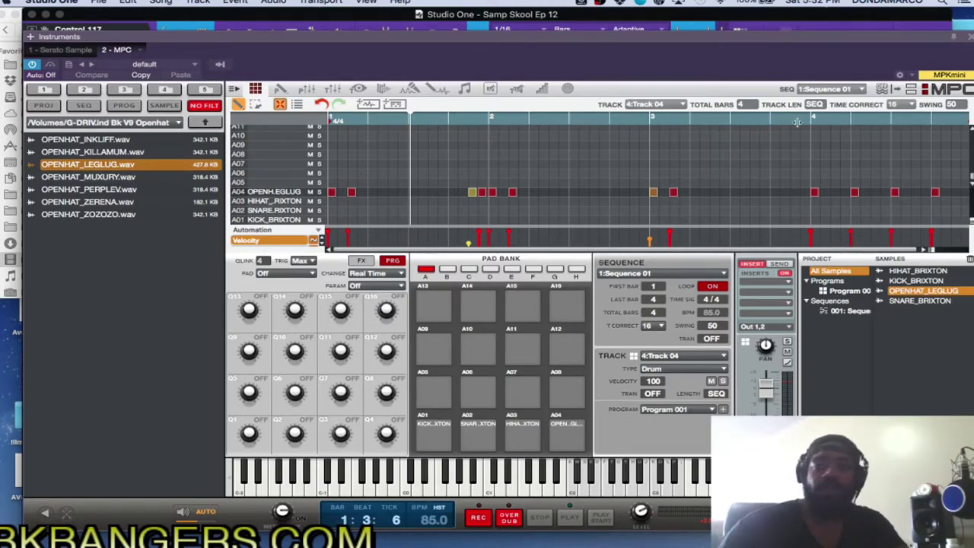
- Close the MPC window and move the four-bar Serato Sample part from bar 1 to bar 5
left_click(969, 42)
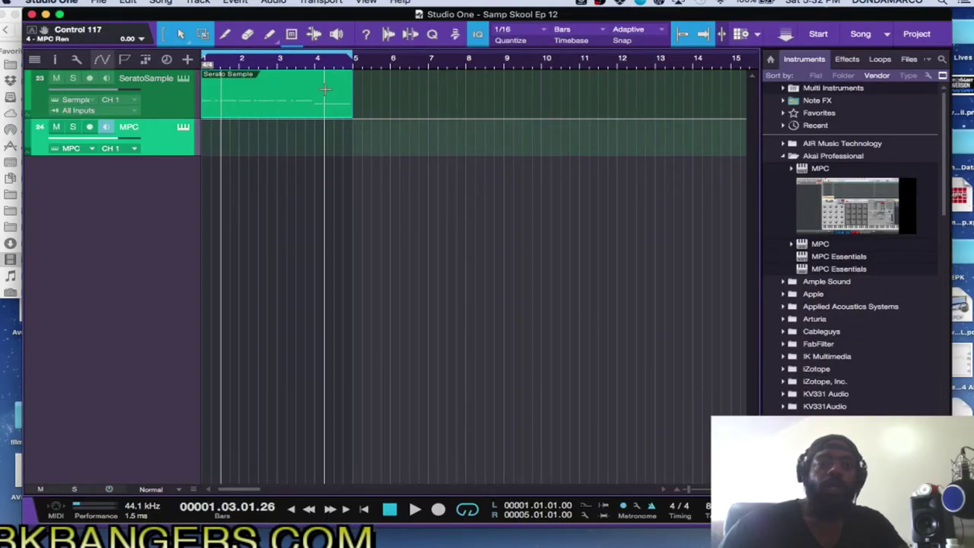
left_click(310, 115)
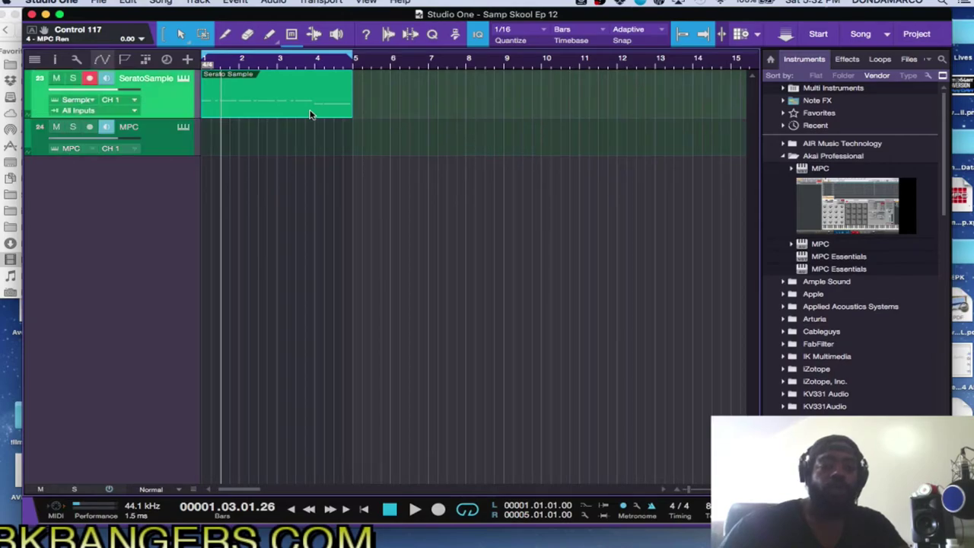
left_click_drag(309, 112, 460, 112)
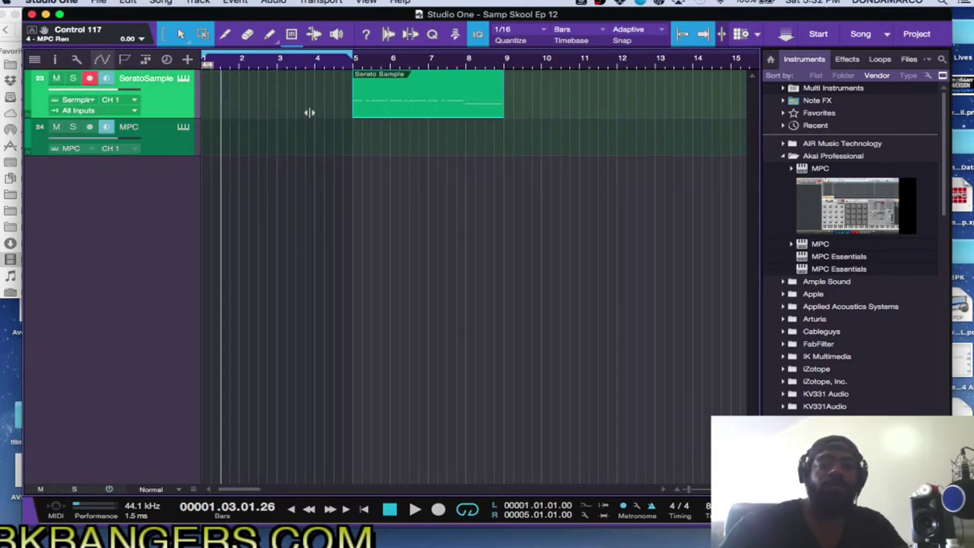
- Open the Serato Sample instrument, record a new four-bar pad part starting at bar 1, and close the instrument window
left_click(182, 76)
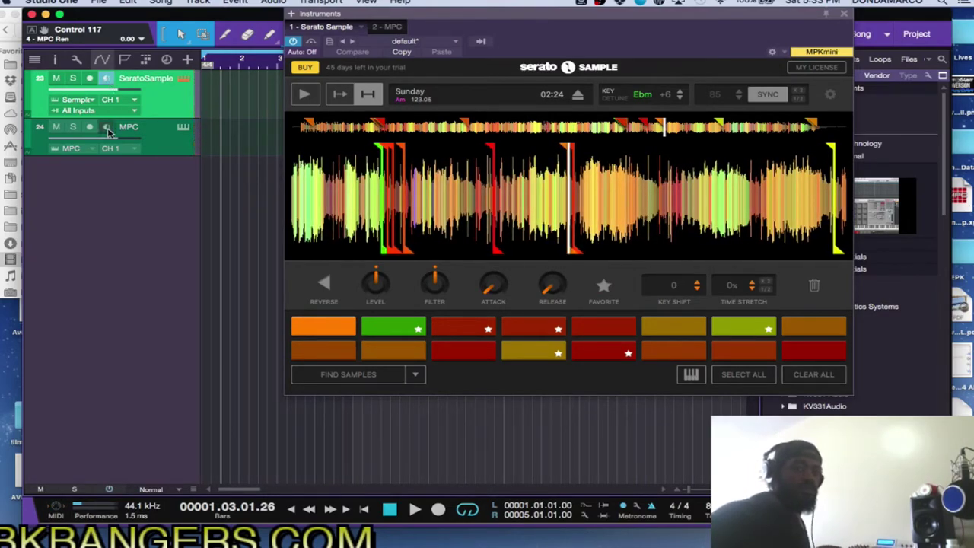
key("space")
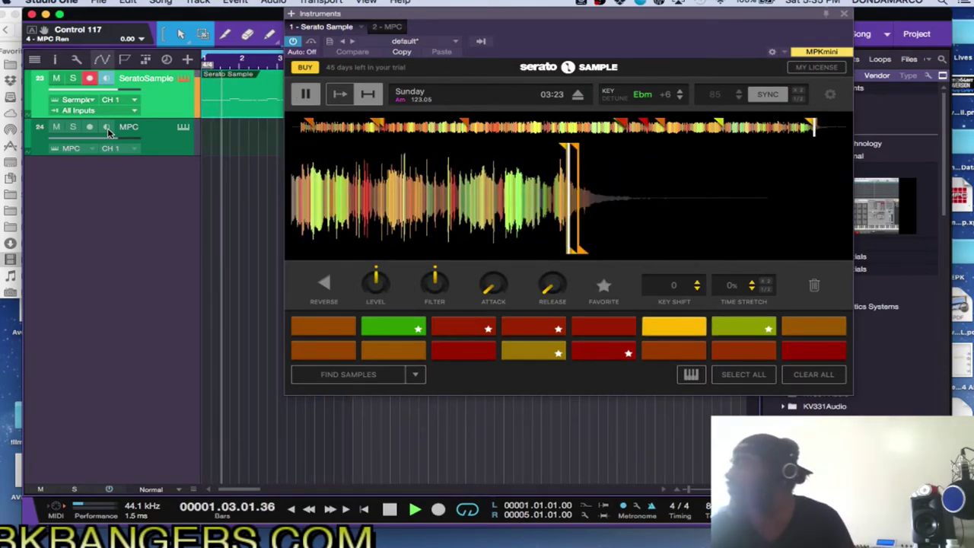
key("space")
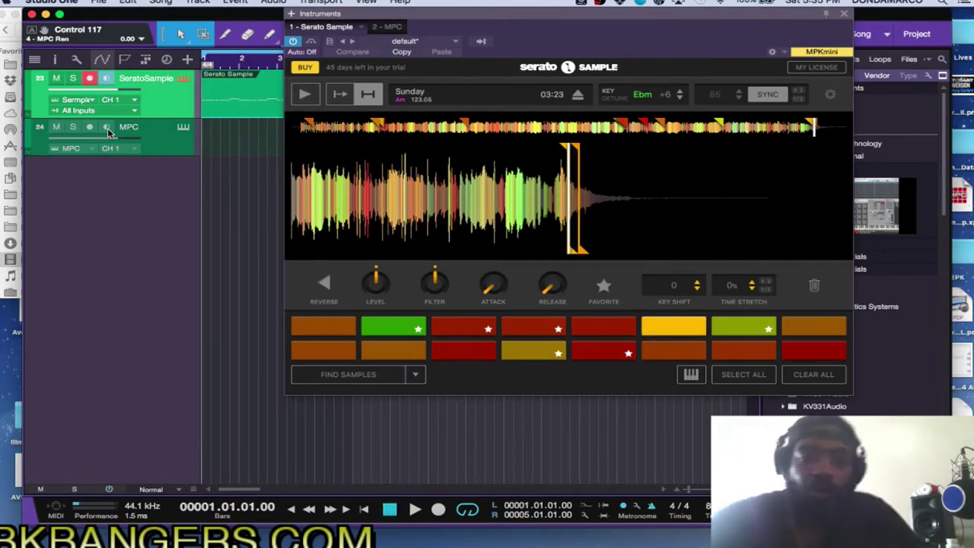
left_click(846, 15)
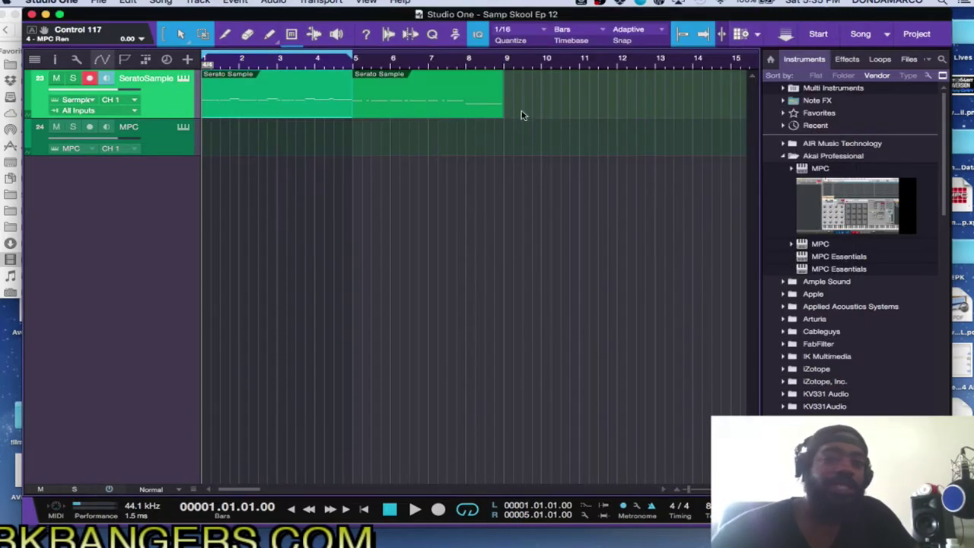
- Rename the newly recorded part at bar 1 as "For Verse 1"
right_click(239, 103)
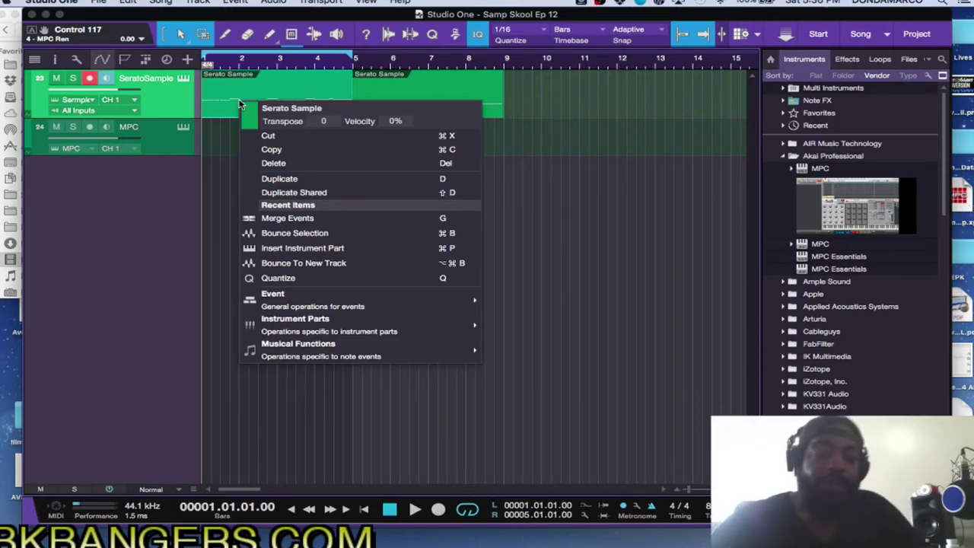
left_click(306, 108)
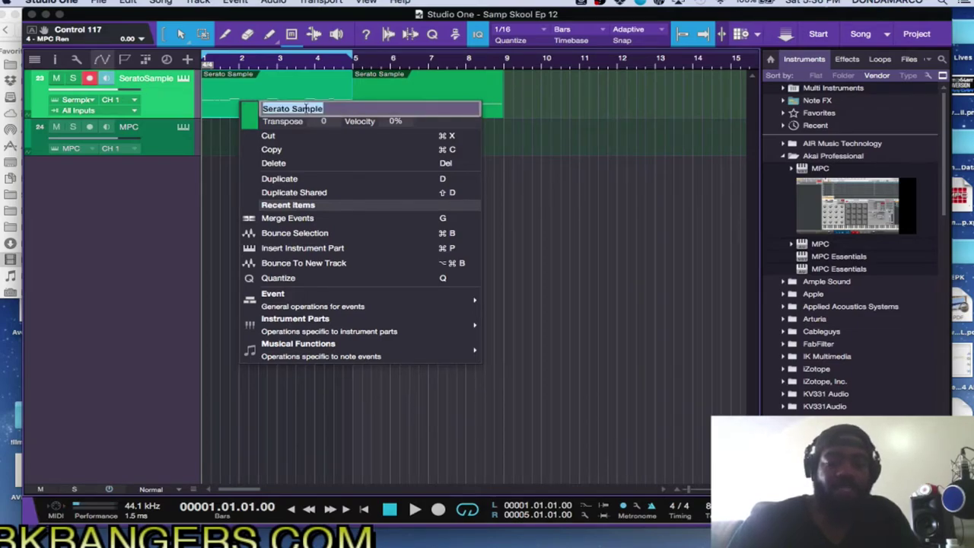
type("Vers")
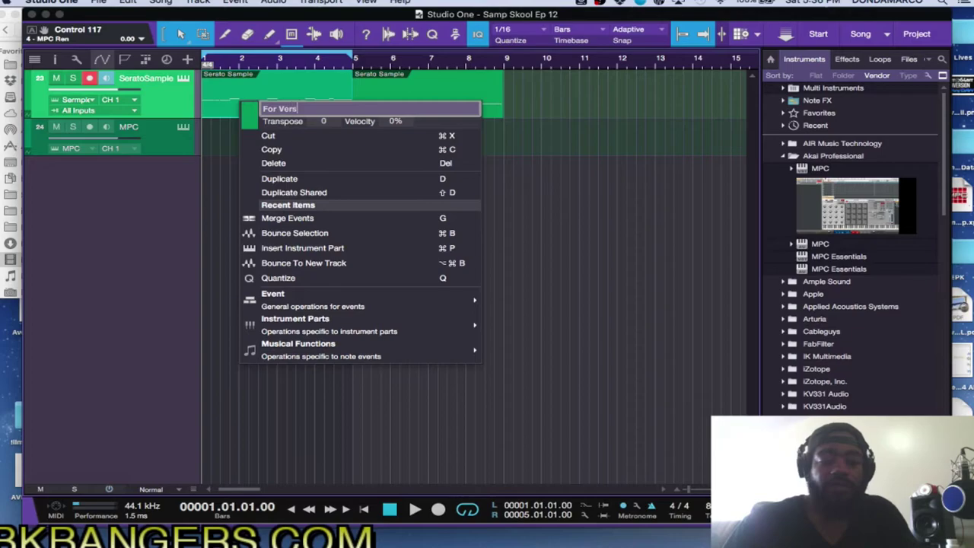
type("or Verse 1")
key("Return")
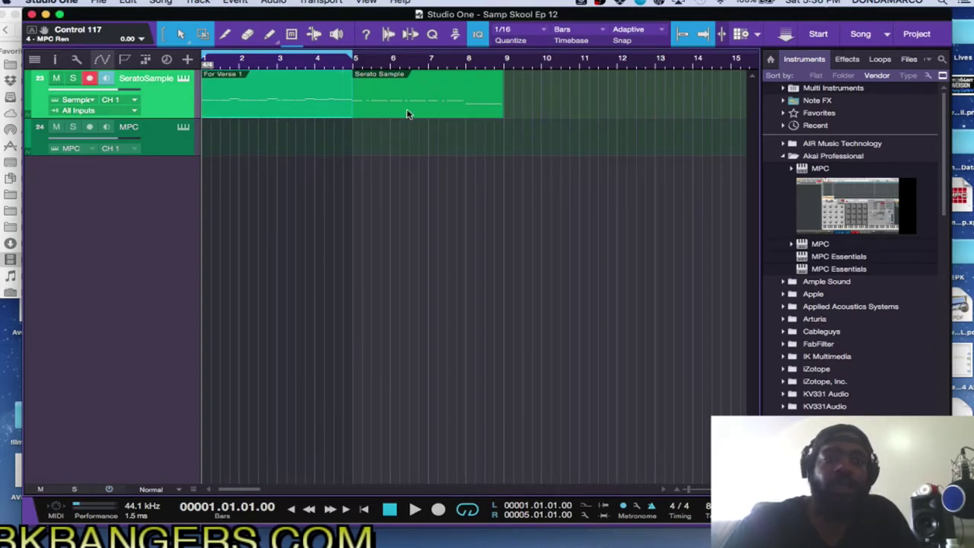
- Rename the part at bar 5 as "For Hook 1"
right_click(408, 113)
left_click(454, 120)
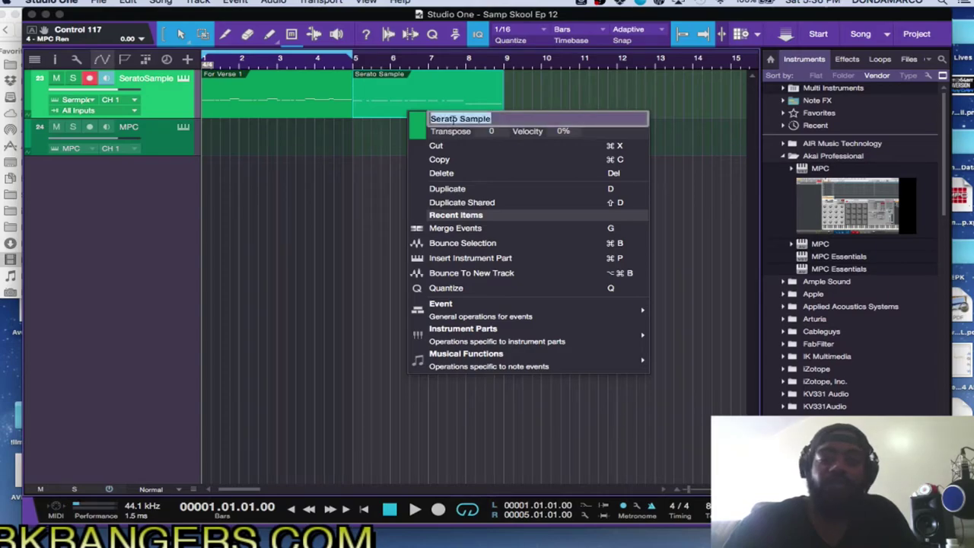
type("For Hook 1")
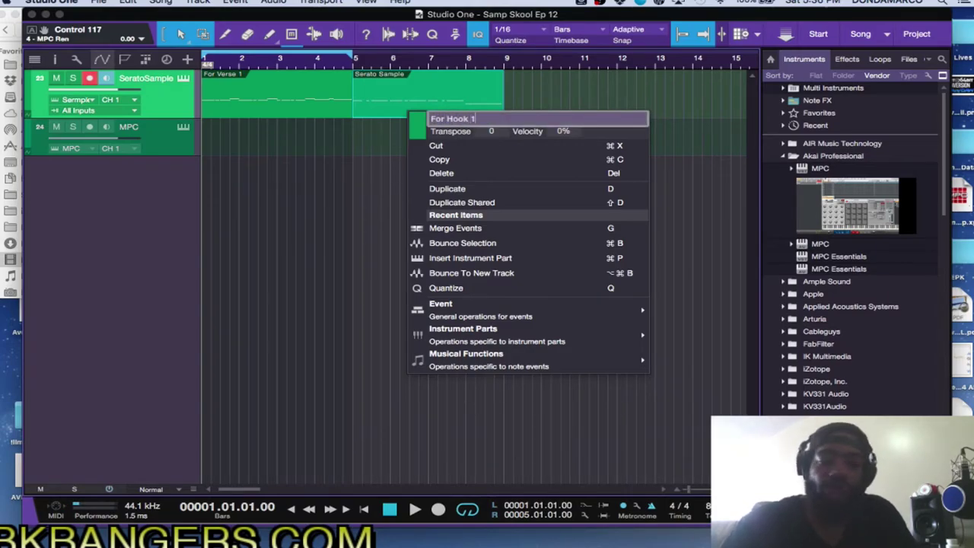
key("Return")
left_click(374, 221)
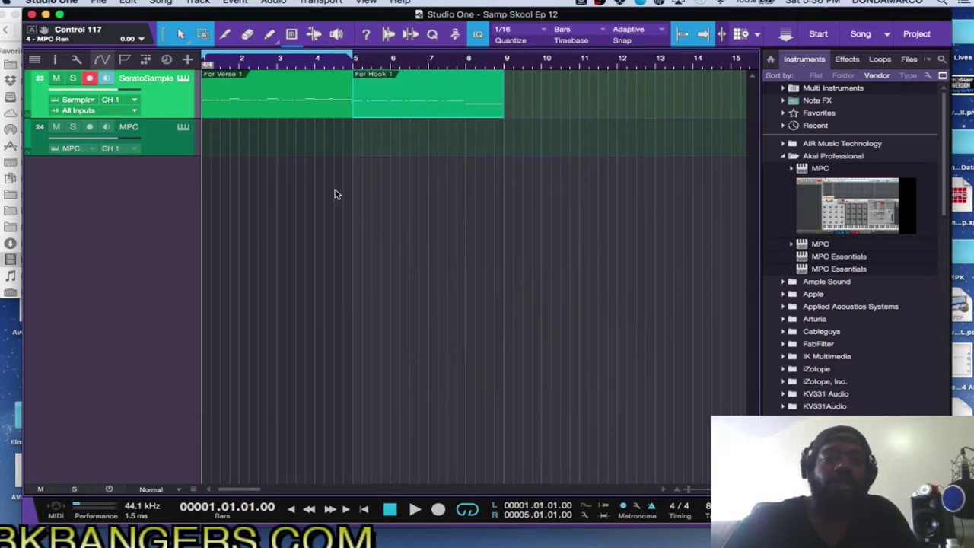
- Move the For Verse 1 part to just after bar 9 and record another four-bar Serato Sample part at bar 1
left_click(266, 112)
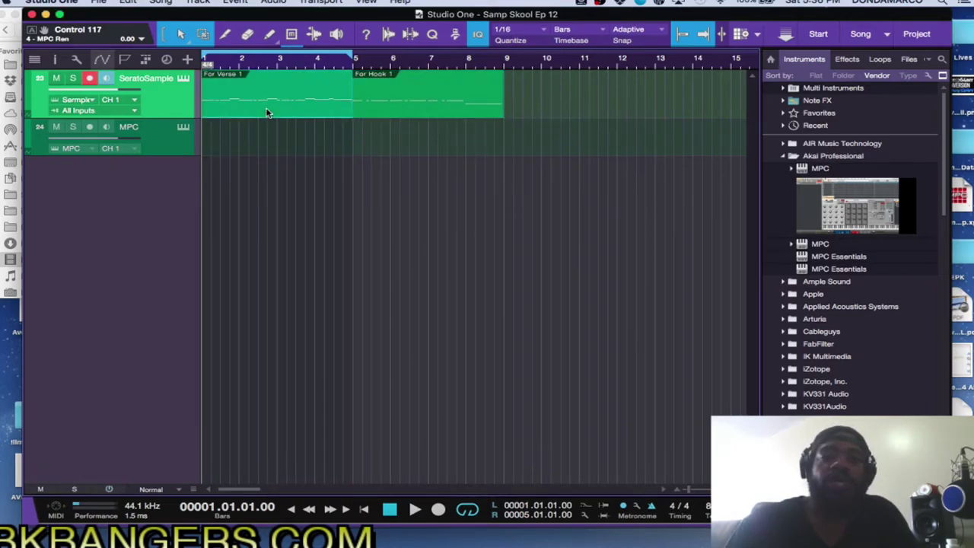
left_click_drag(267, 113, 578, 110)
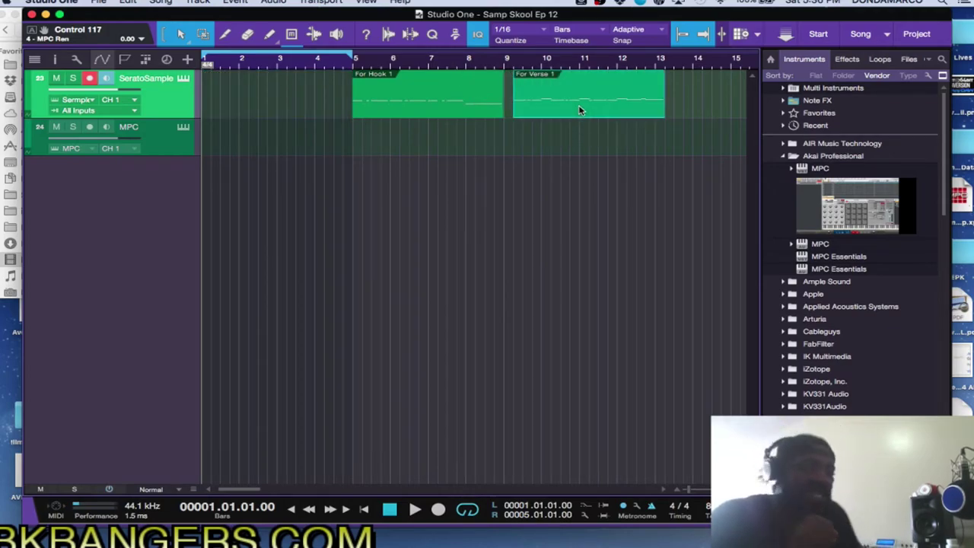
left_click(184, 79)
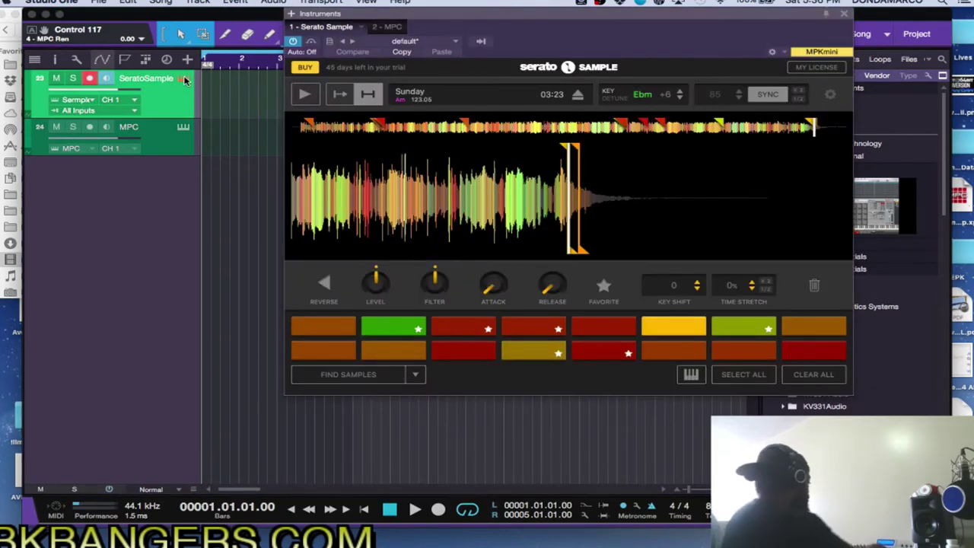
key("space")
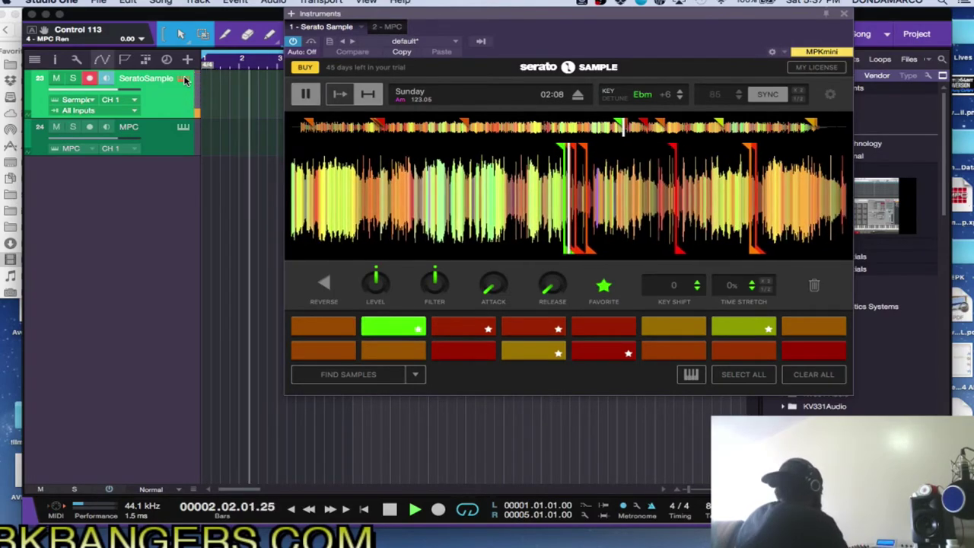
key("space")
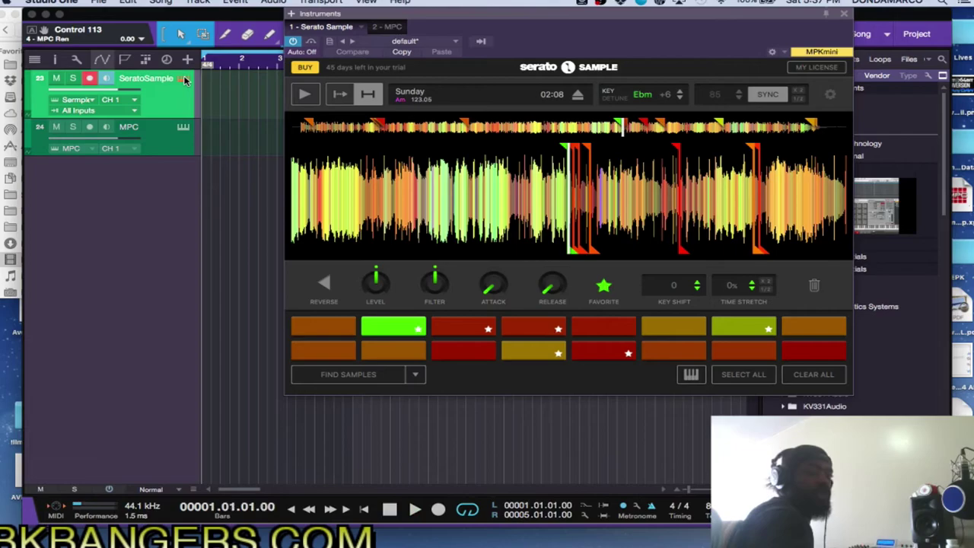
key("KP_Multiply")
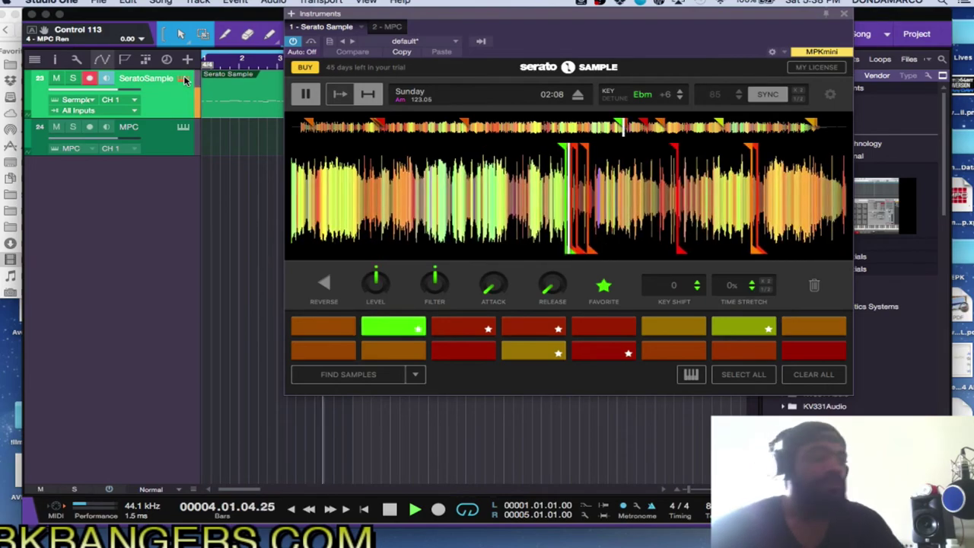
left_click(843, 15)
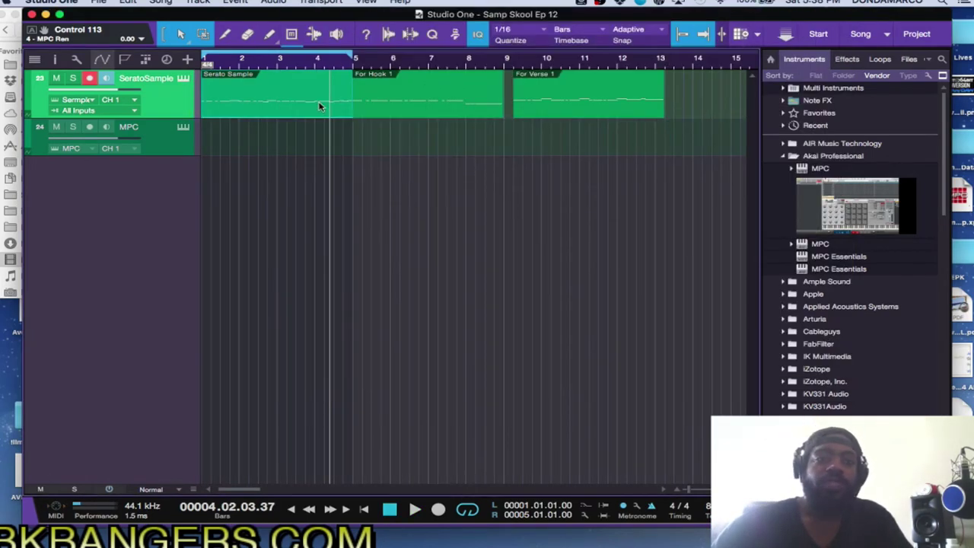
- Rename the new part at bar 1 as "For verse 2"
right_click(262, 112)
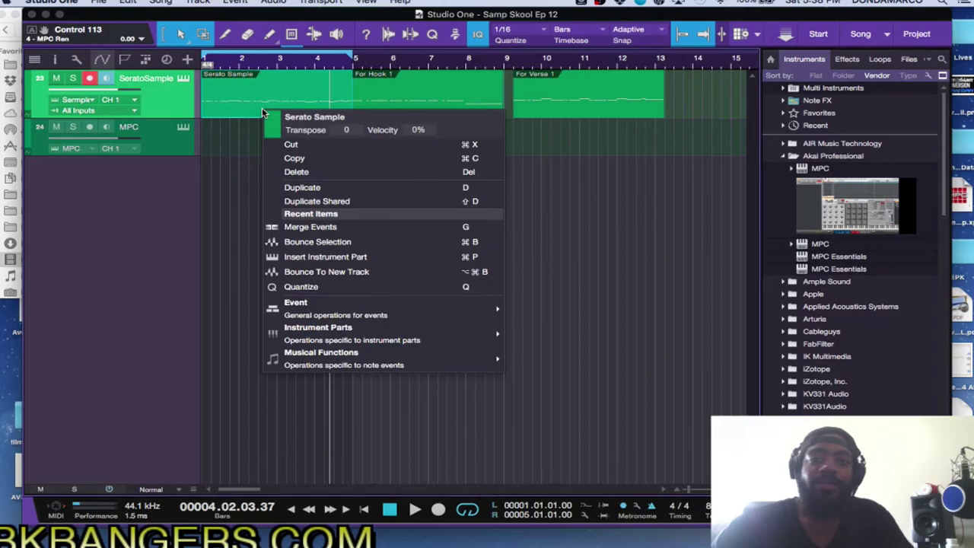
left_click(307, 118)
type("For ver")
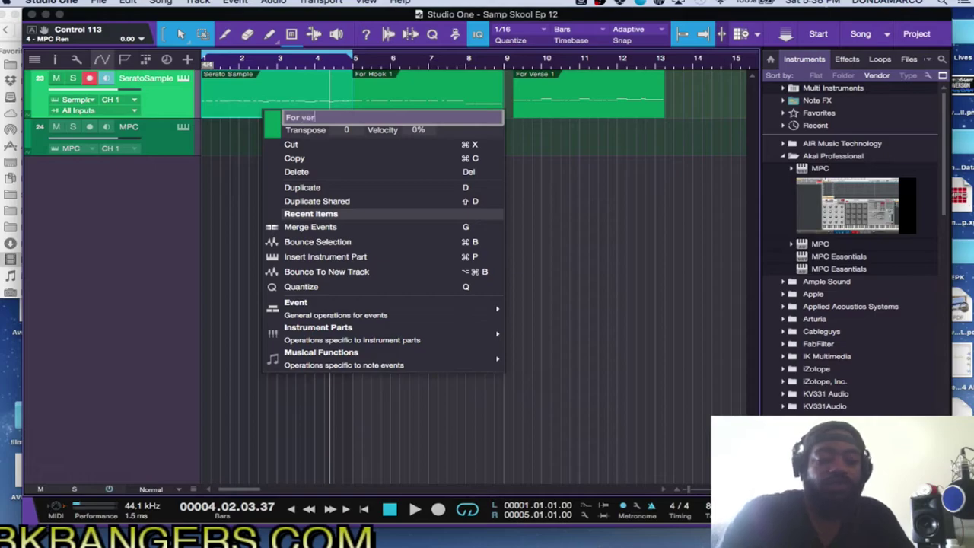
key("Return")
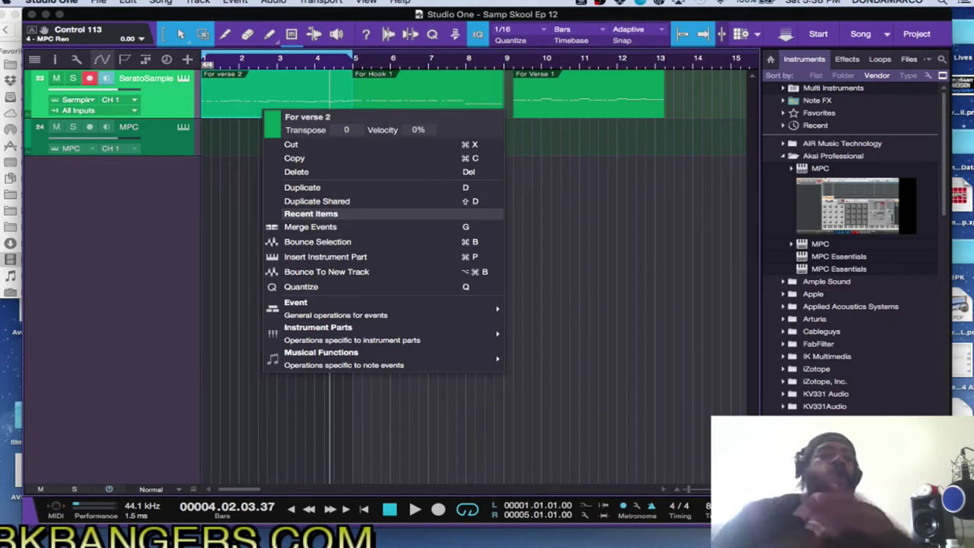
left_click(396, 511)
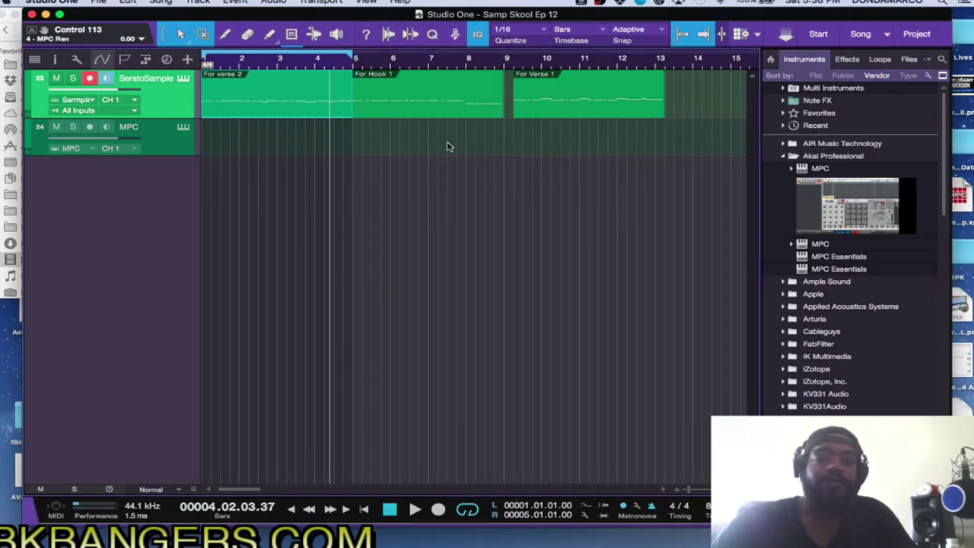
- Shift the For Verse 1 part to start exactly at bar 9 and extend the loop range to bar 13
left_click_drag(545, 111, 537, 112)
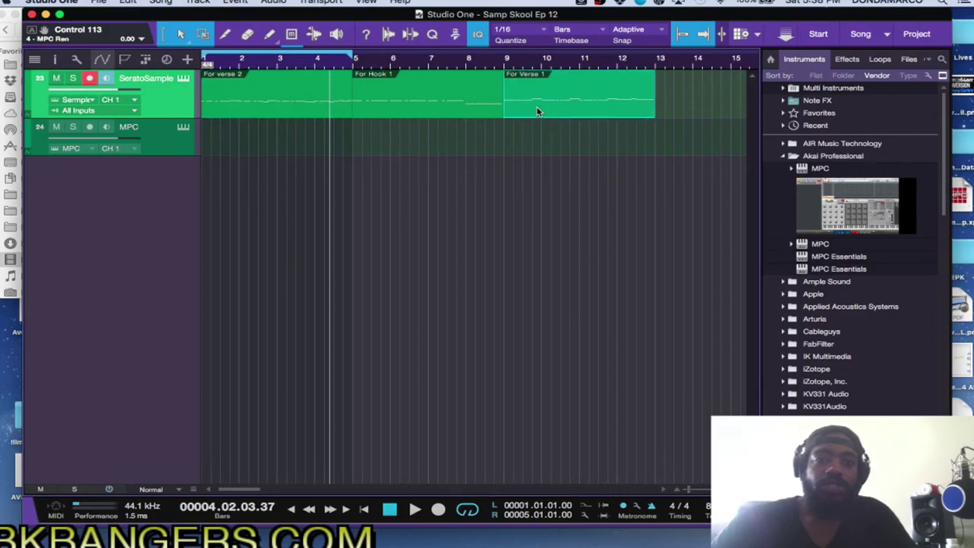
left_click_drag(352, 58, 658, 97)
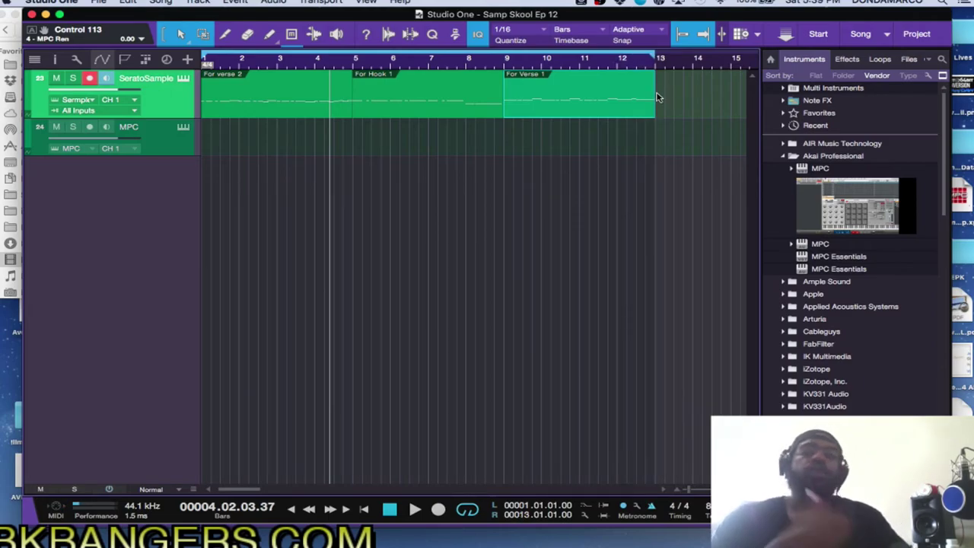
- Play the three parts from the start of the song and bring up the Serato Sample instrument window
key("Home")
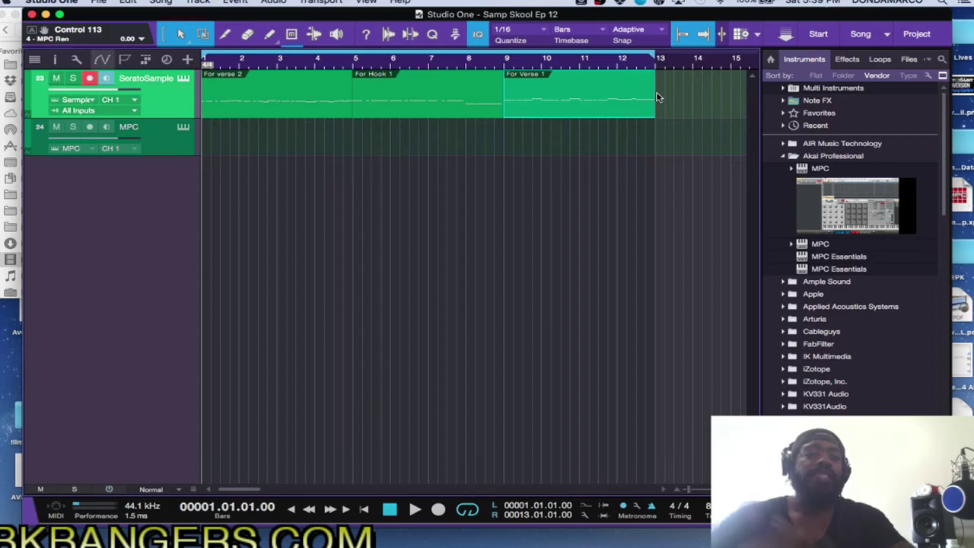
key("space")
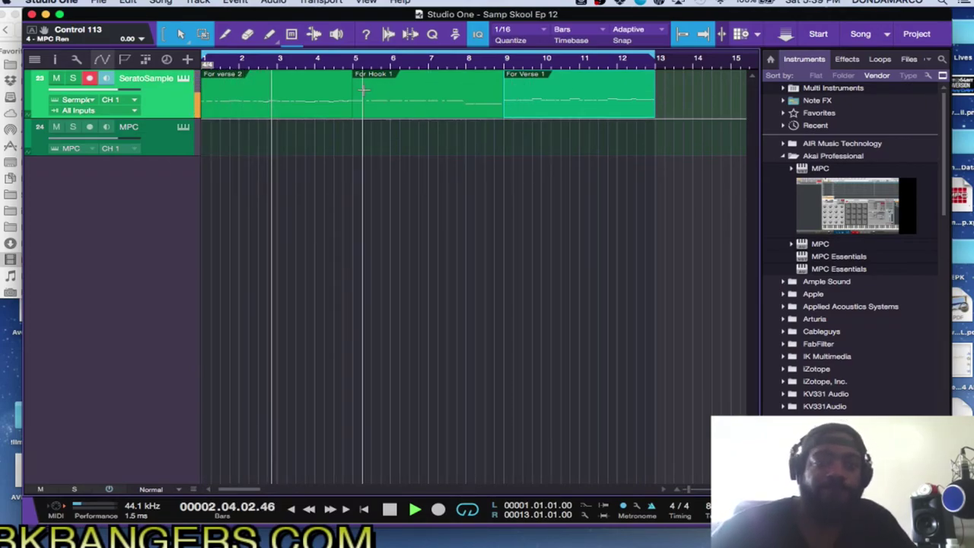
left_click(183, 80)
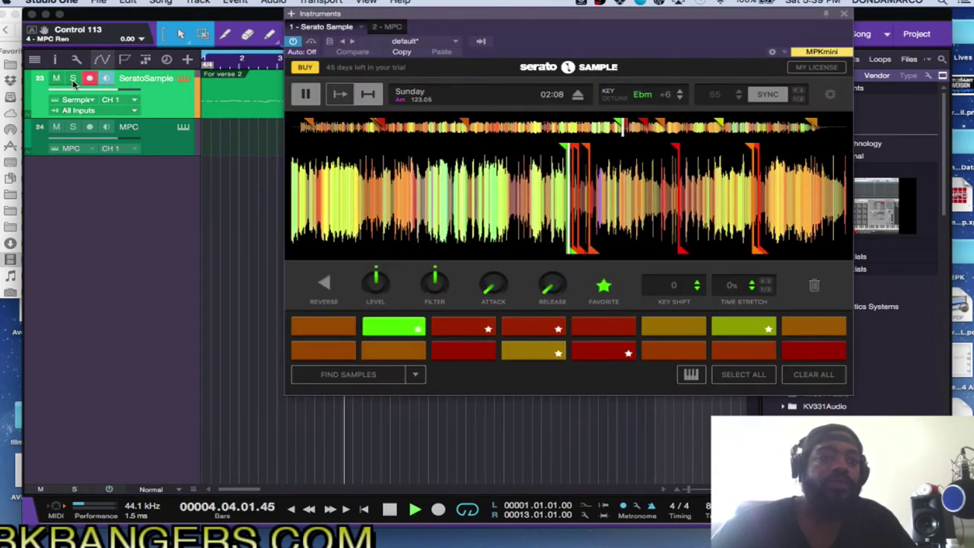
left_click(72, 79)
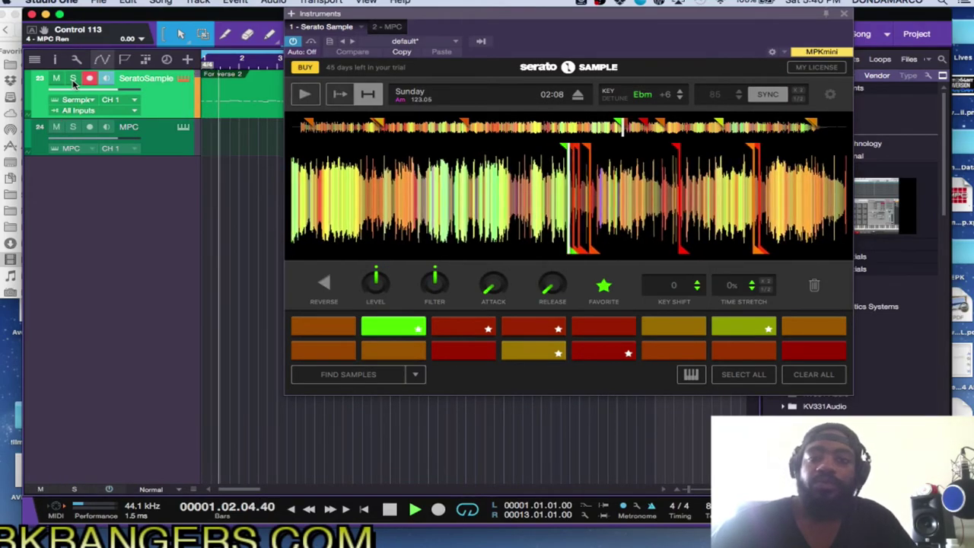
- Replay the song from the start, close the Serato Sample window and save the song
key("space")
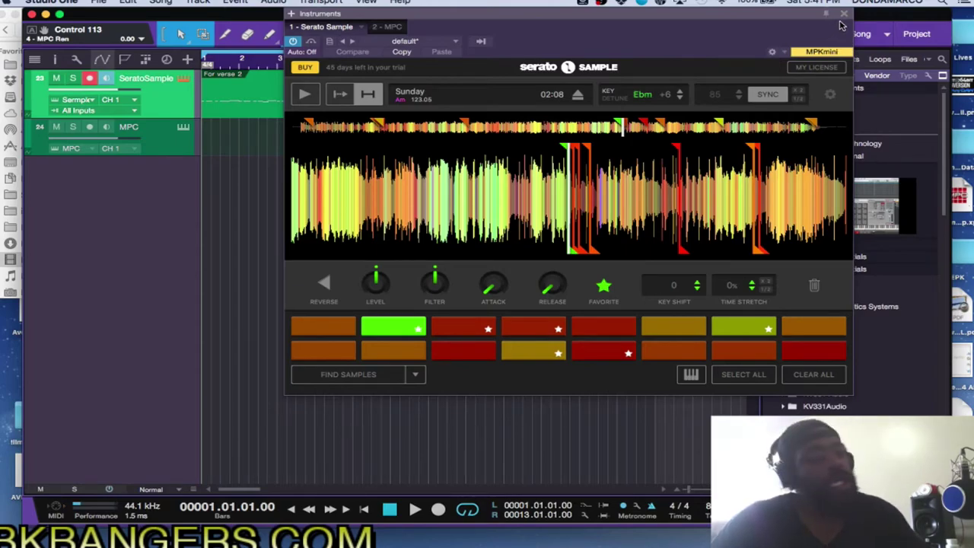
key("space")
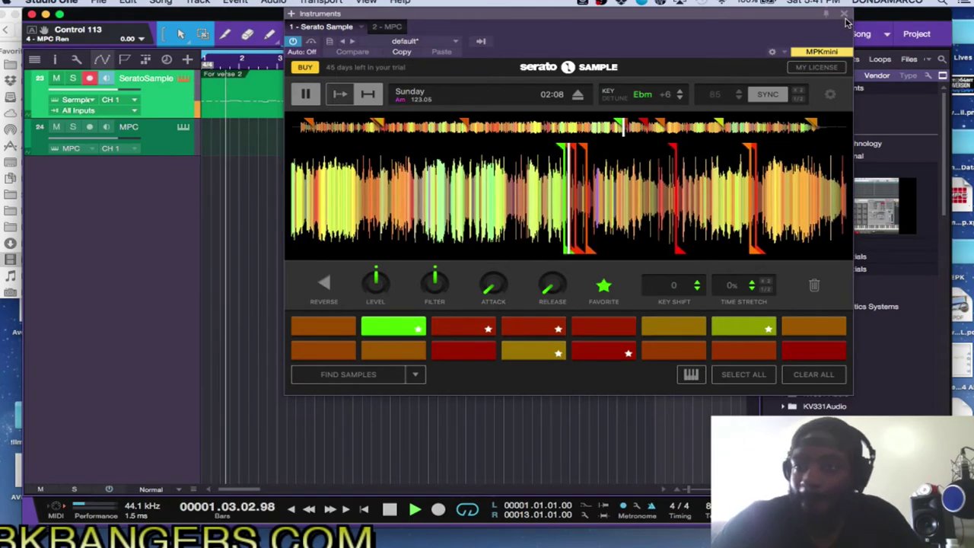
left_click(844, 15)
key("ctrl+s")
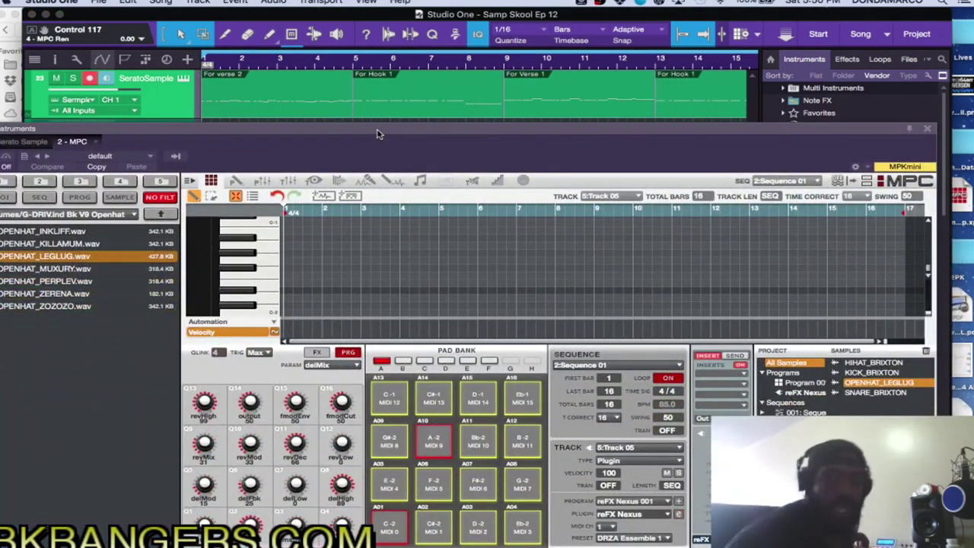
- Uncover the reFX Nexus window behind the MPC, view its selected DRZA preset and close it
left_click_drag(377, 134, 426, 16)
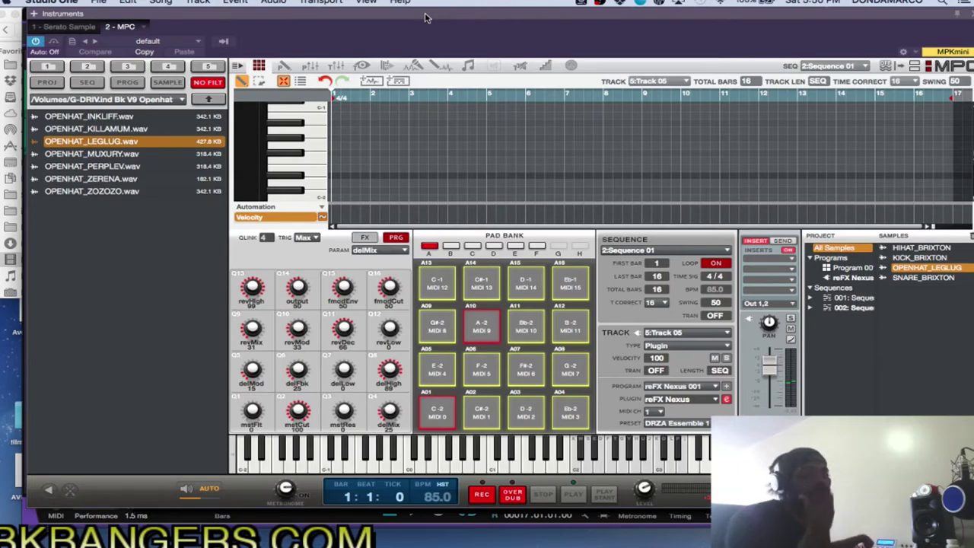
left_click_drag(426, 16, 420, 309)
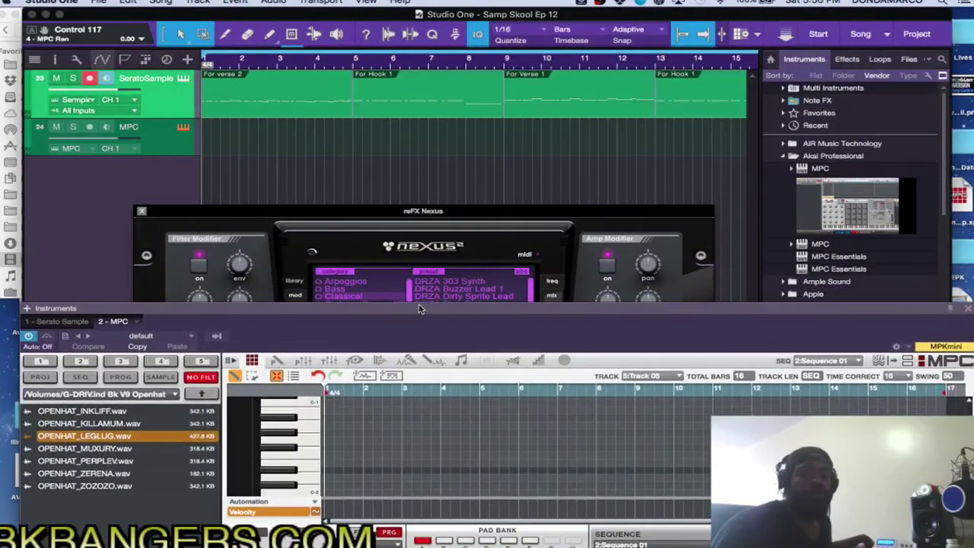
left_click(508, 215)
left_click_drag(508, 215, 508, 147)
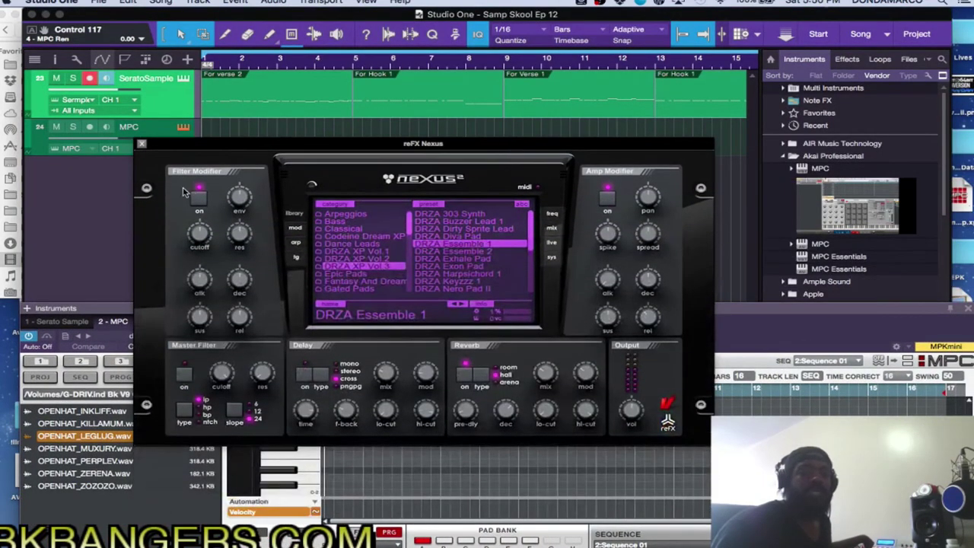
left_click(140, 143)
- Review the sliced Sunday sample in the SeratoSample track's instrument window and close it
left_click(189, 79)
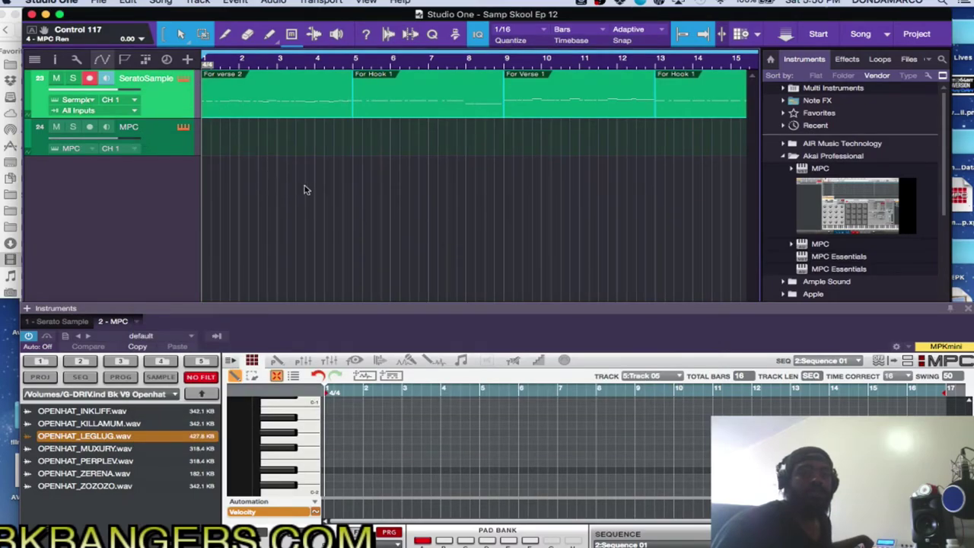
left_click_drag(451, 319, 532, 110)
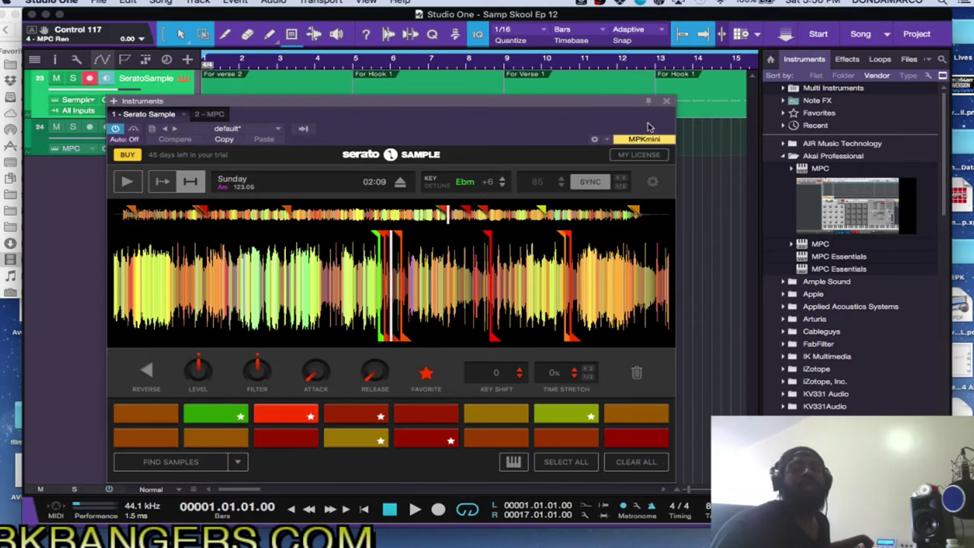
left_click(667, 101)
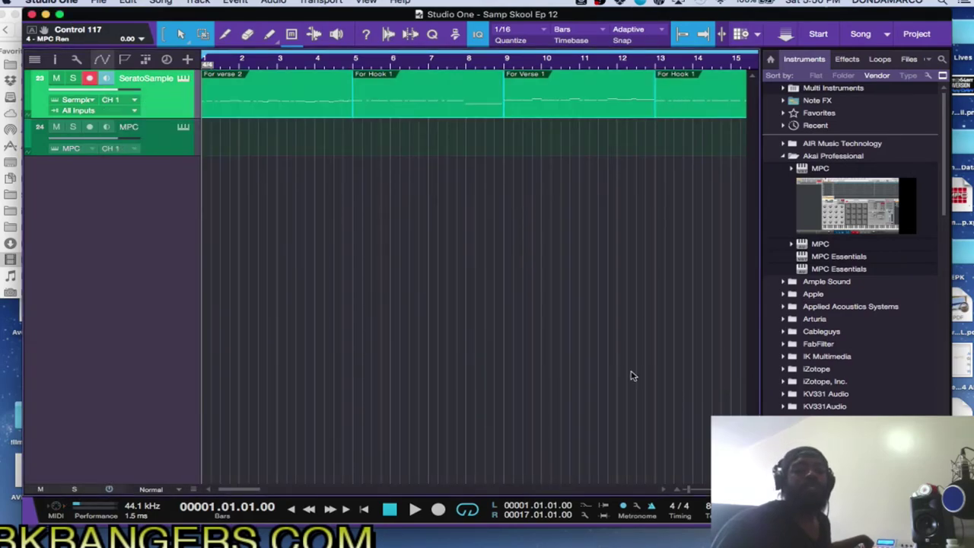
- Record a reFX Nexus part on MPC Track 05 across the 16-bar sequence and save the song
left_click(183, 129)
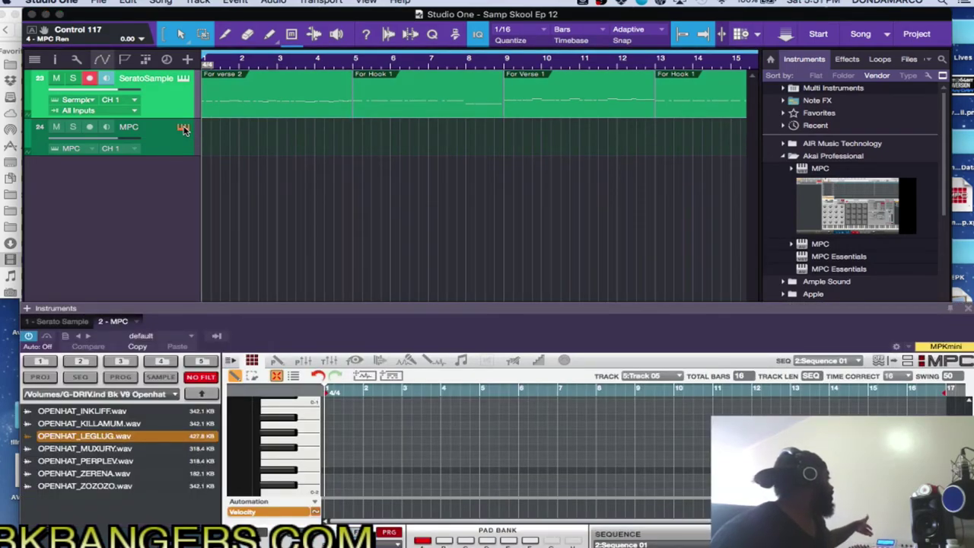
left_click_drag(404, 337, 413, 71)
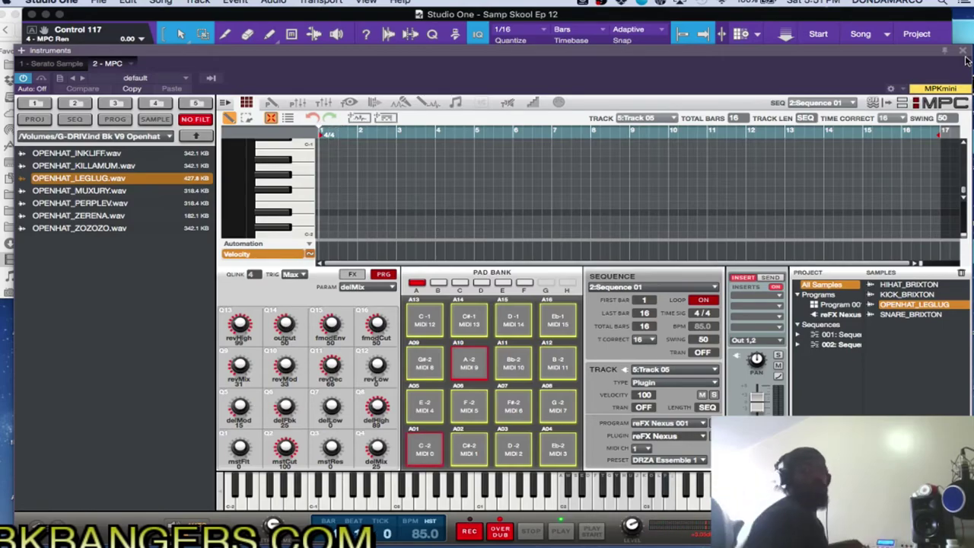
left_click_drag(852, 58, 871, 129)
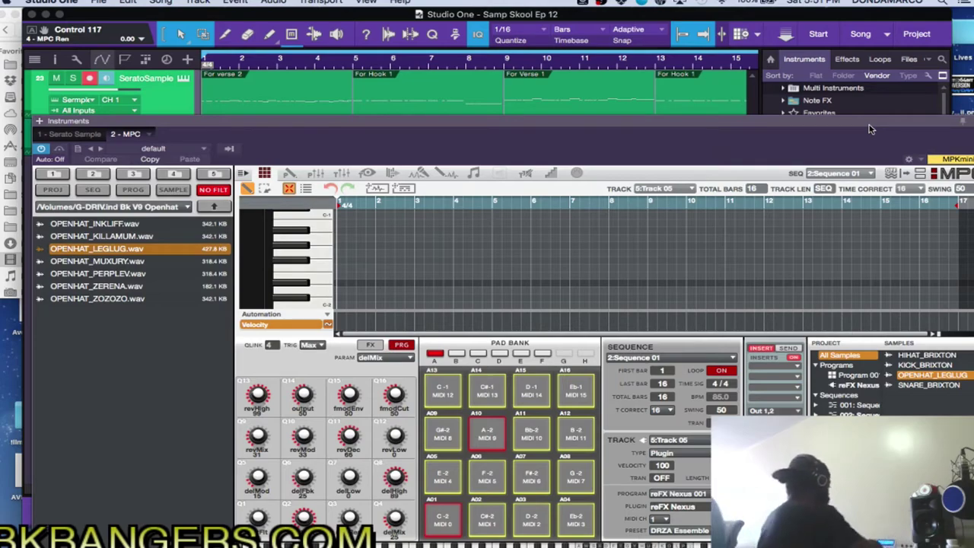
key("space")
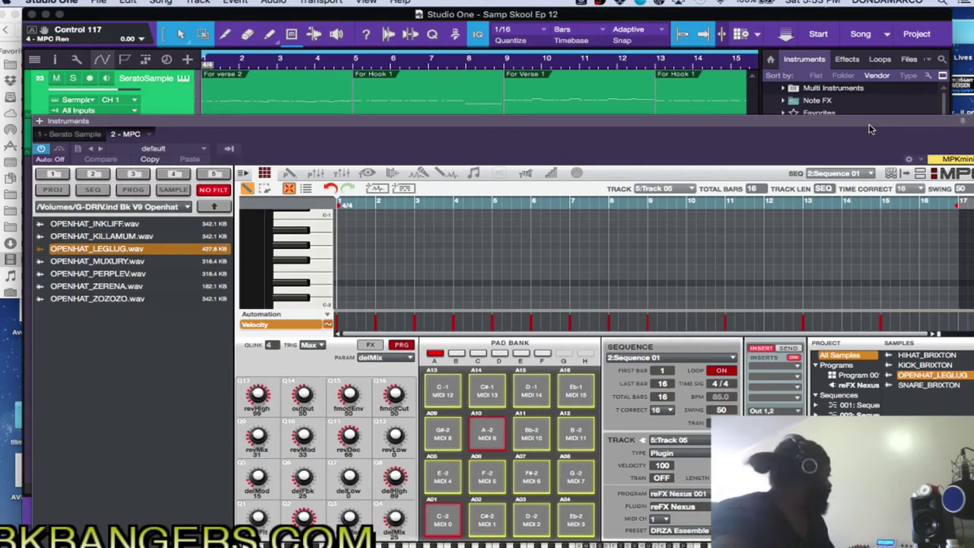
key("super+s")
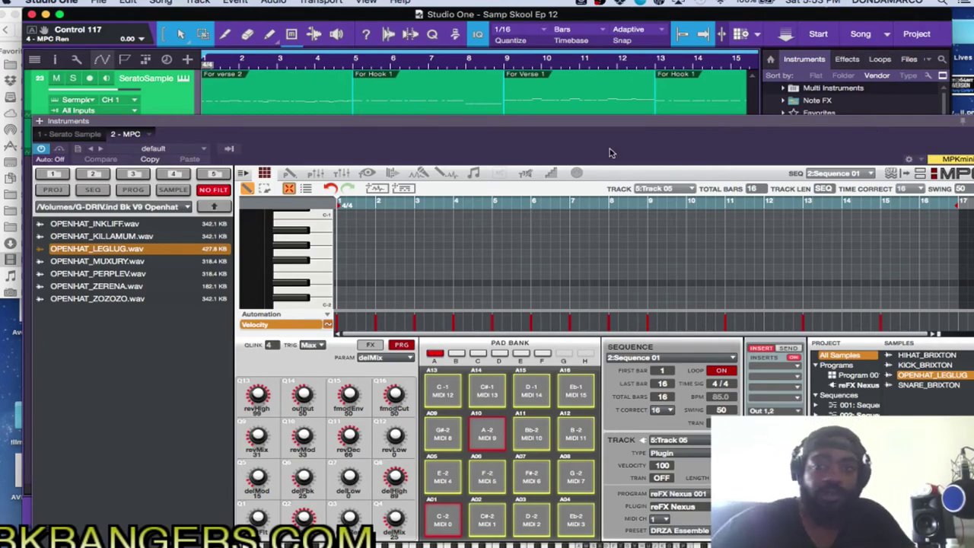
- Lower the reFX Nexus 001 channel in the MPC channel mixer while the song plays, and close the MPC window
left_click(341, 174)
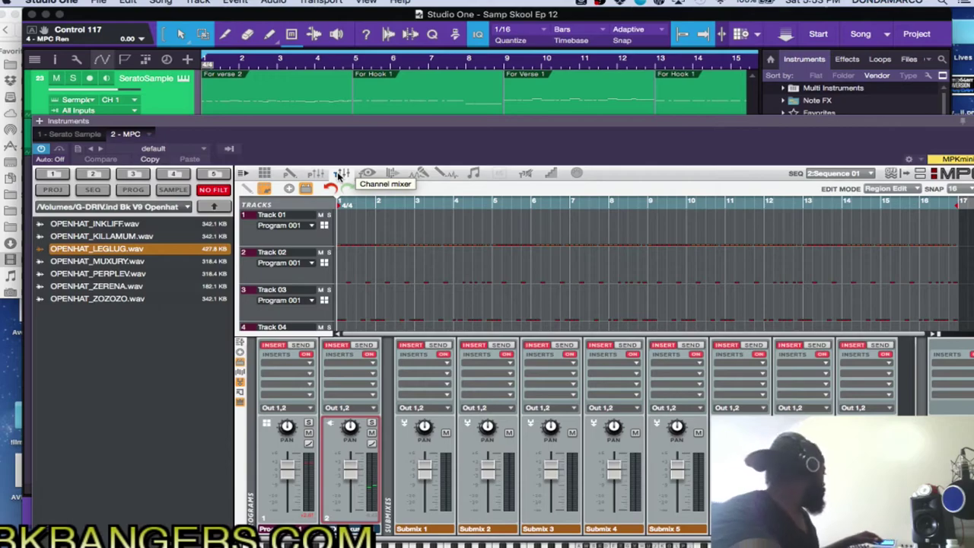
key("space")
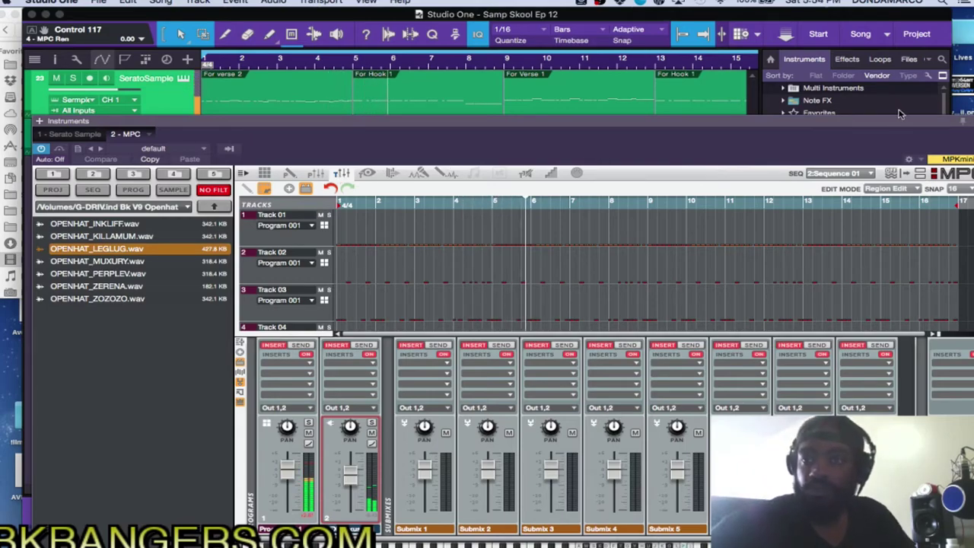
left_click_drag(905, 121, 834, 115)
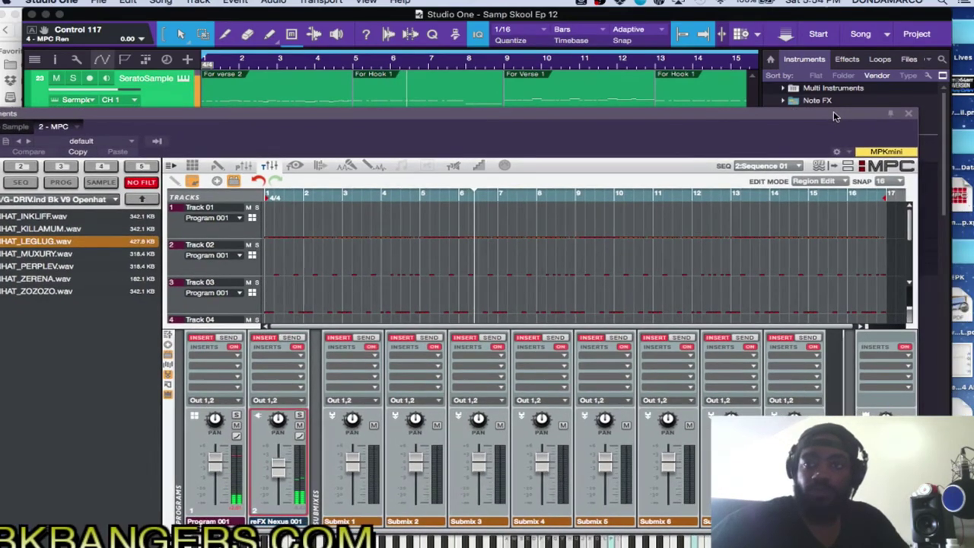
left_click(911, 114)
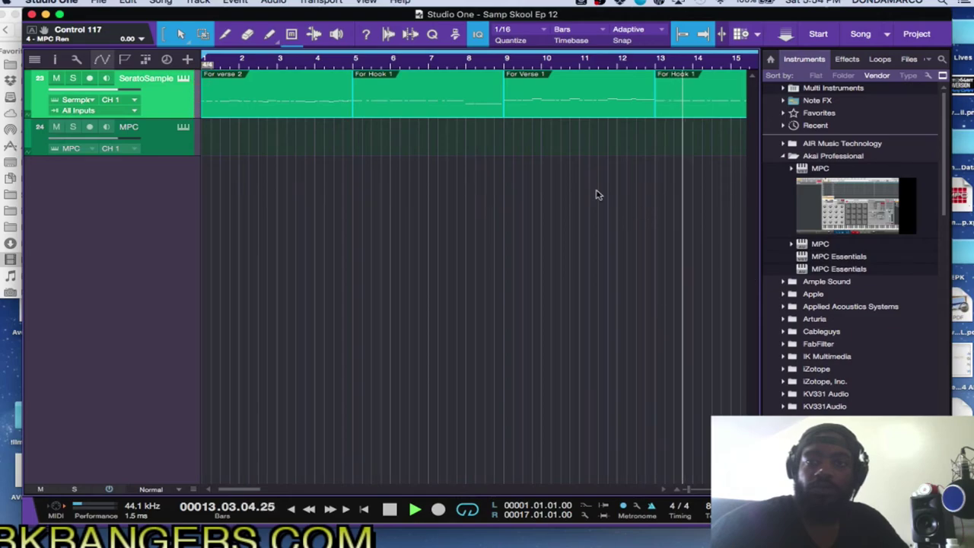
- Reopen the MPC in its main view and open the track selection list at Track 05
left_click(182, 128)
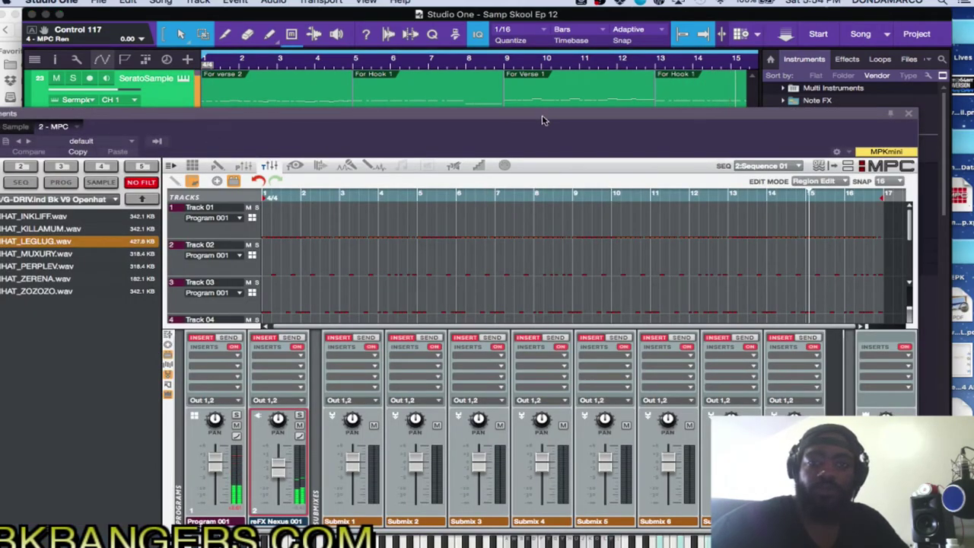
left_click_drag(542, 116, 544, 43)
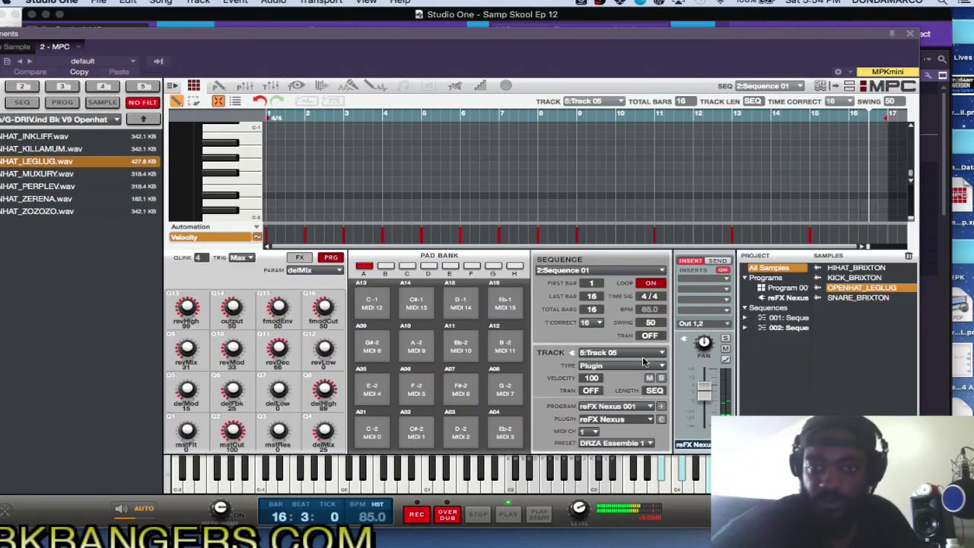
left_click(661, 356)
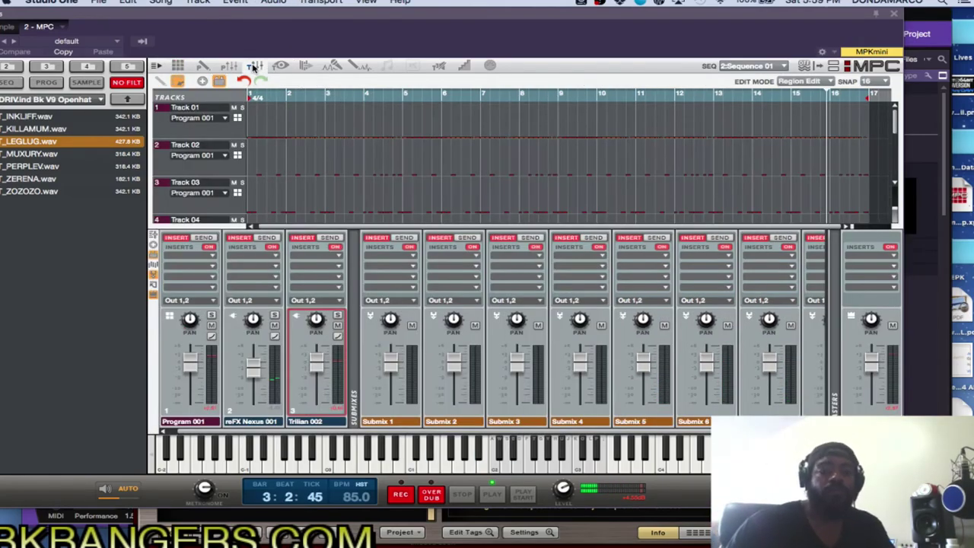
- Lower the Trilian 002 channel in the MPC channel mixer during playback, and close the MPC and Trilian windows
left_click(255, 66)
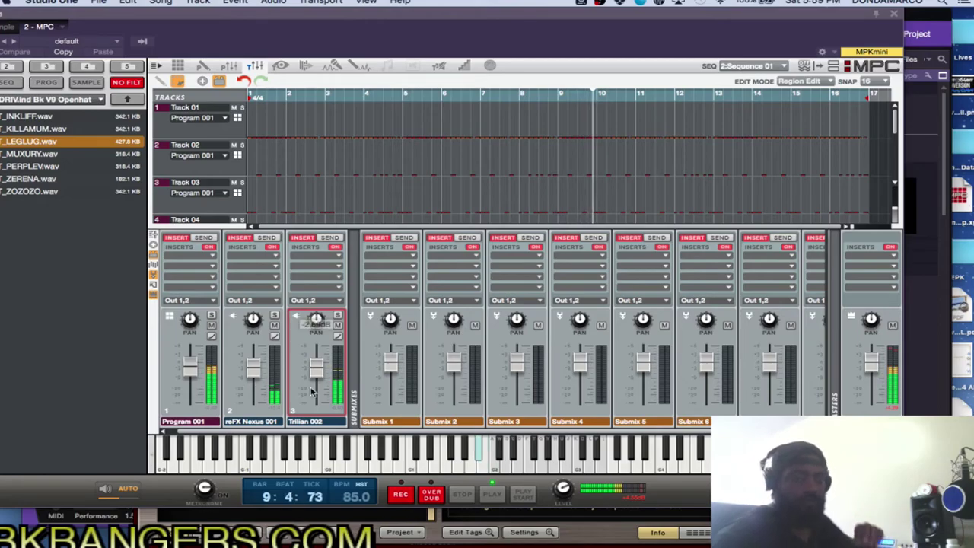
mouse_move(312, 390)
key("space")
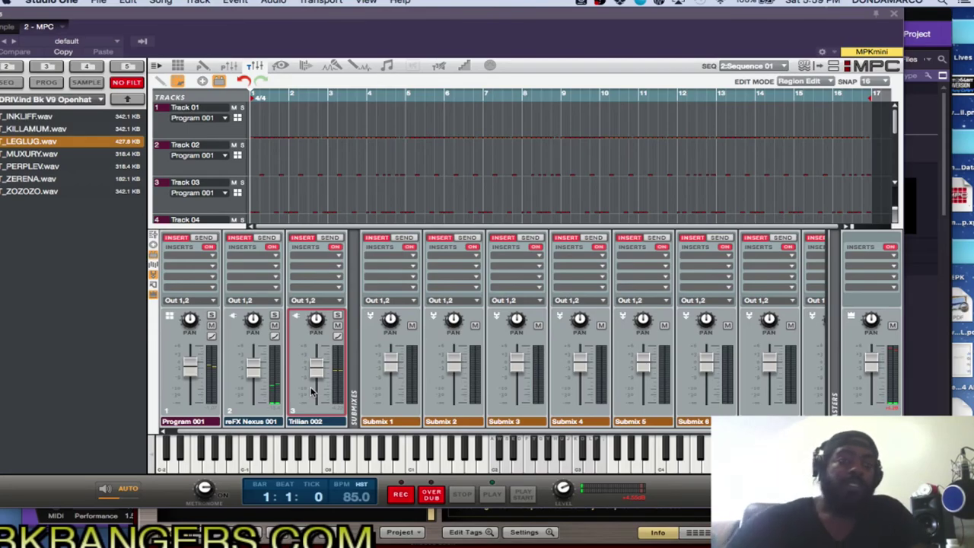
left_click(895, 16)
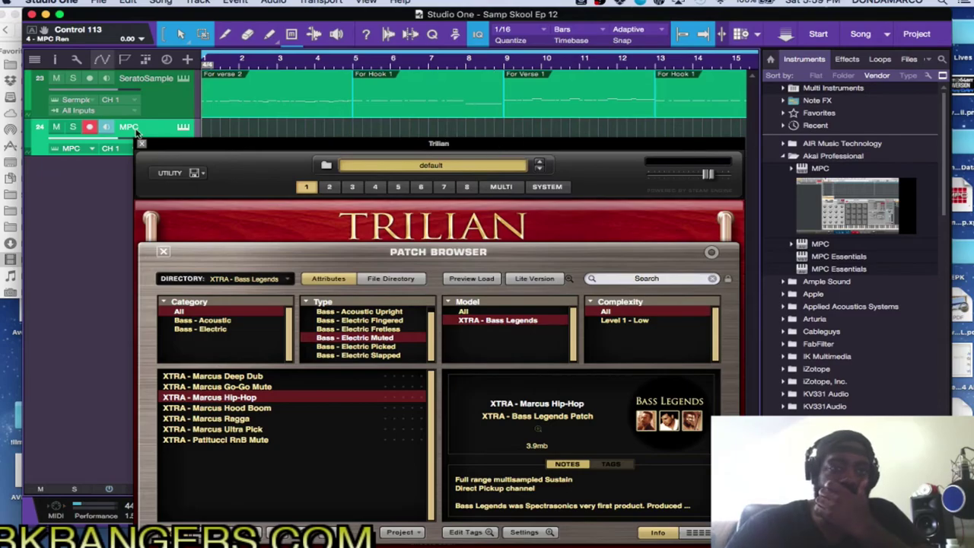
left_click(141, 145)
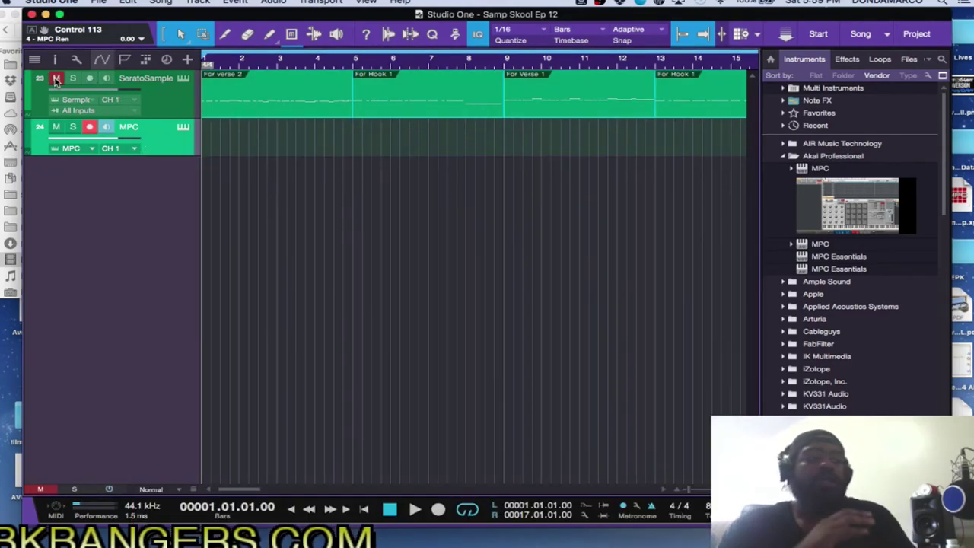
- Play the song with the SeratoSample track muted and hide the browser to widen the arrangement
key("space")
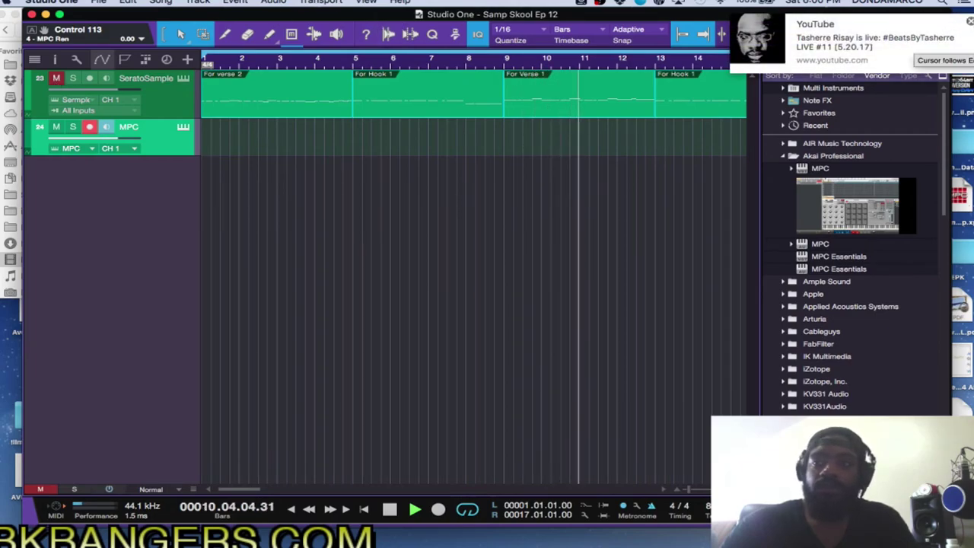
left_click(970, 22)
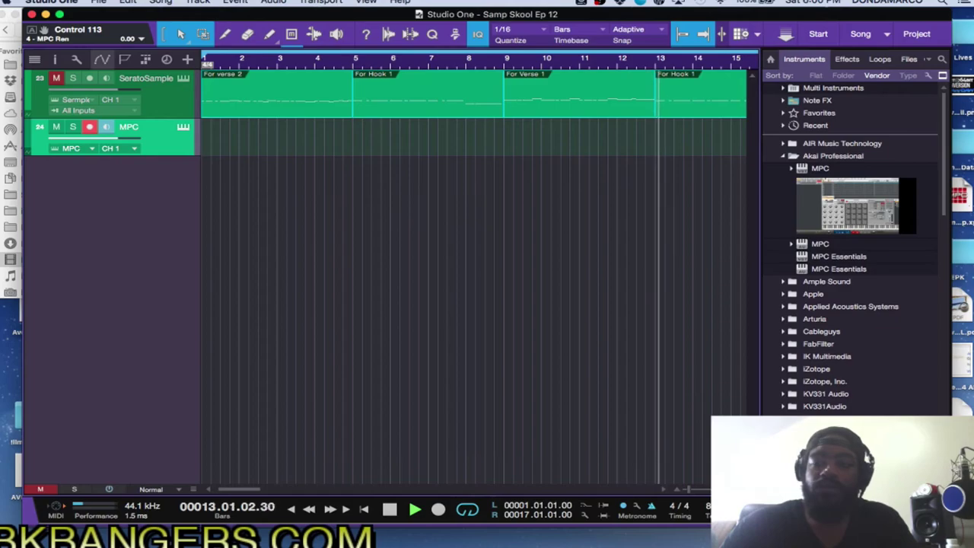
key("F5")
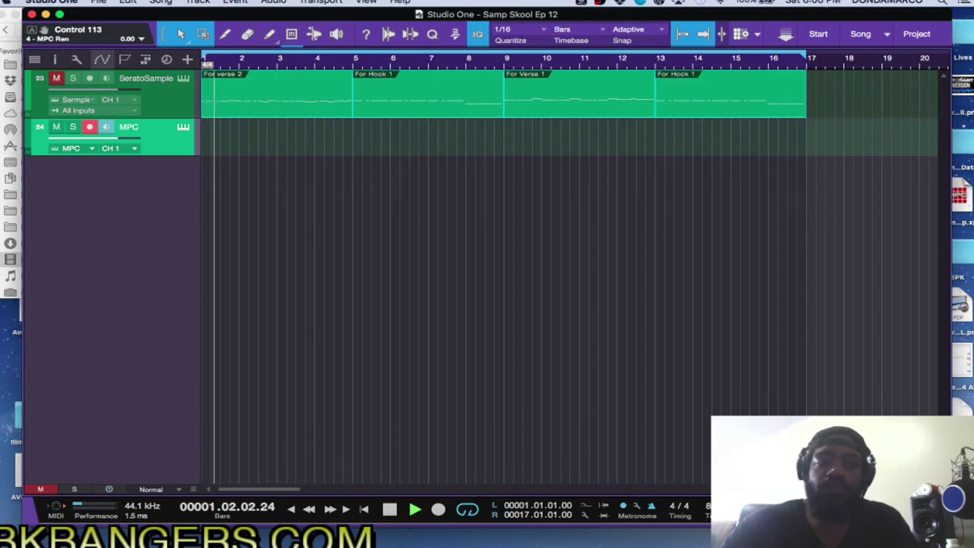
key("space")
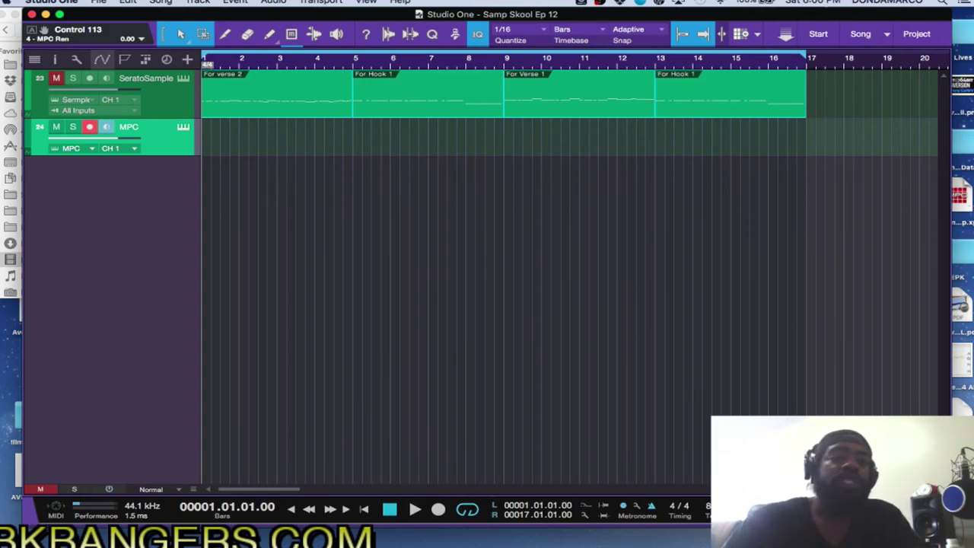
- Unmute the SeratoSample track and play the arrangement with the Serato Sample window placed below the tracks
left_click(57, 78)
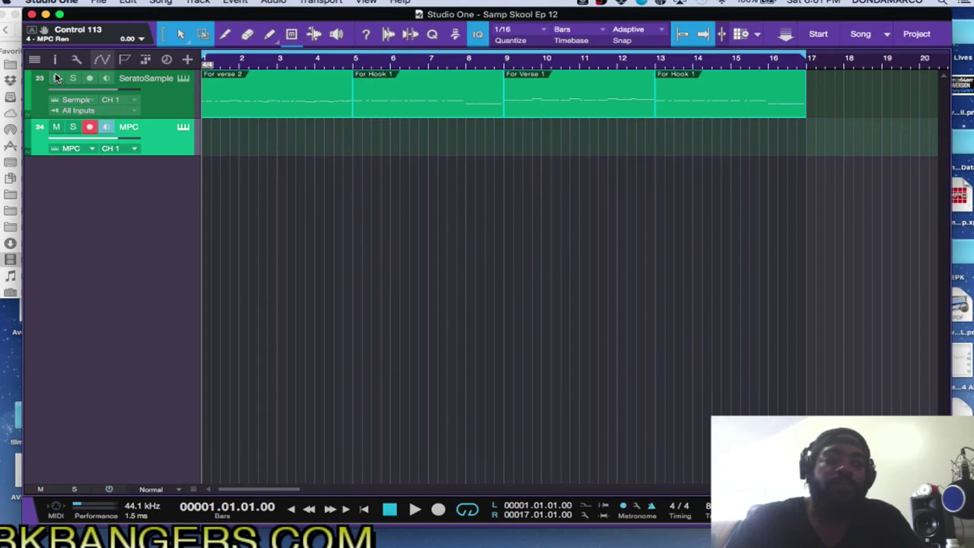
key("space")
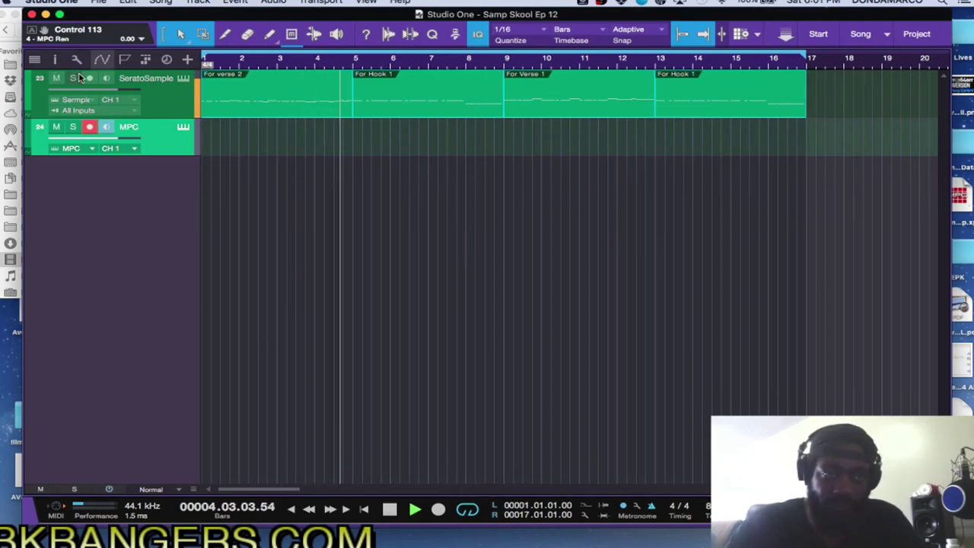
left_click(183, 79)
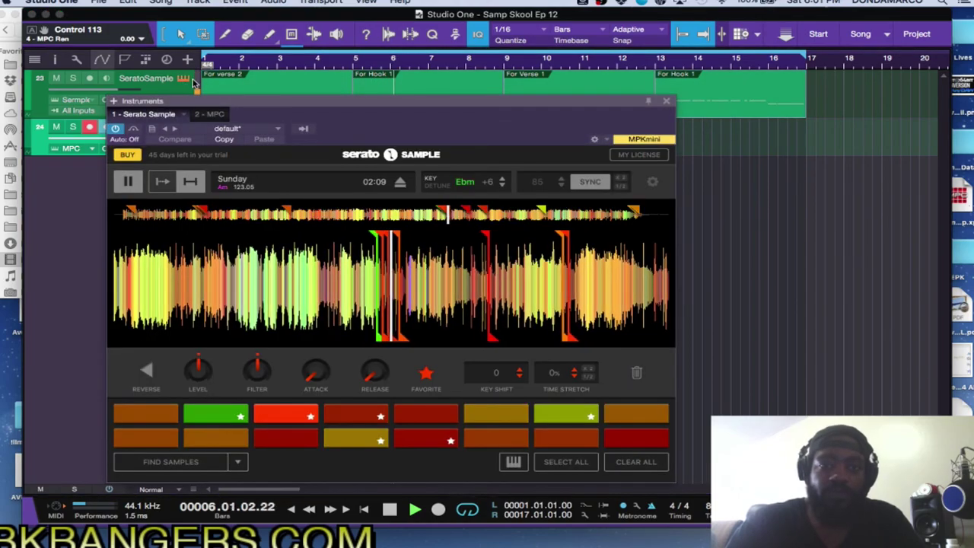
left_click_drag(401, 106, 597, 35)
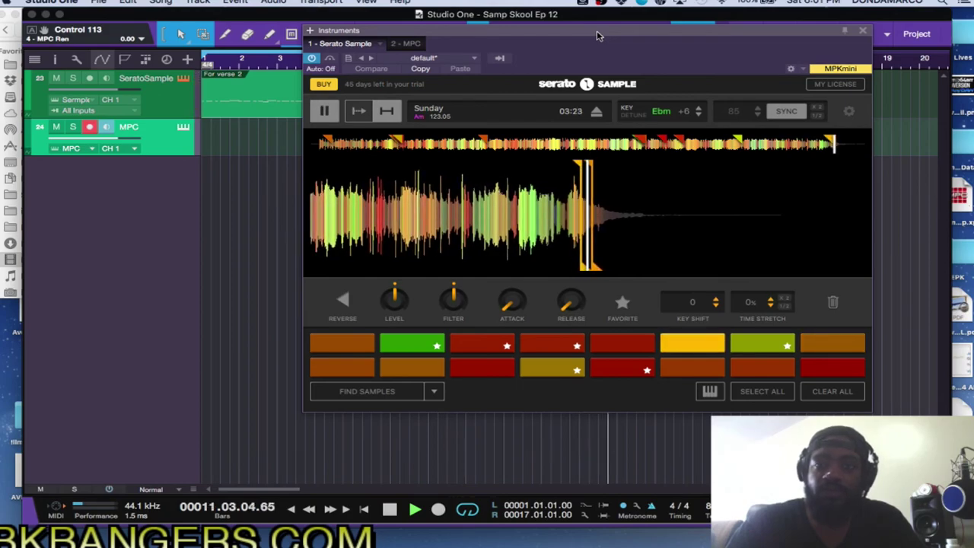
left_click_drag(597, 38, 591, 208)
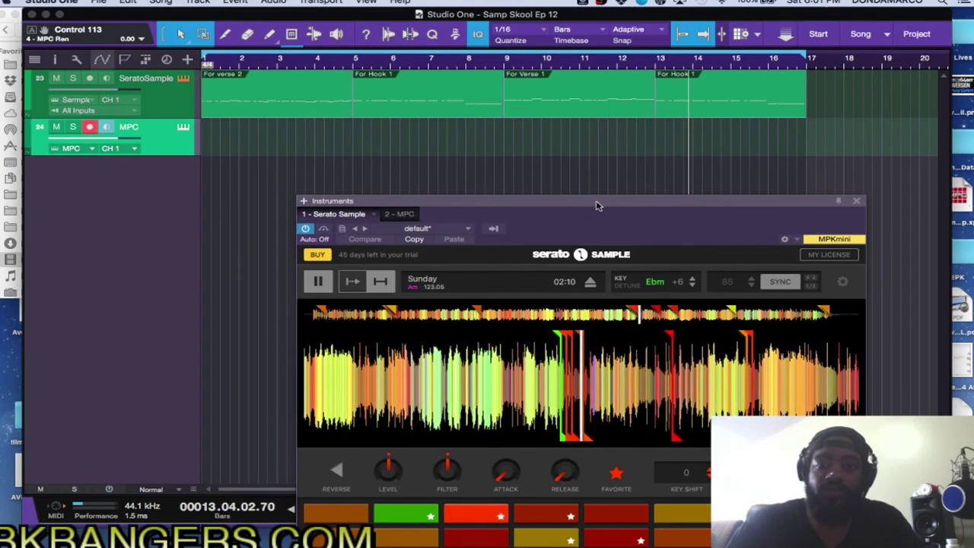
left_click_drag(597, 205, 591, 161)
key("space")
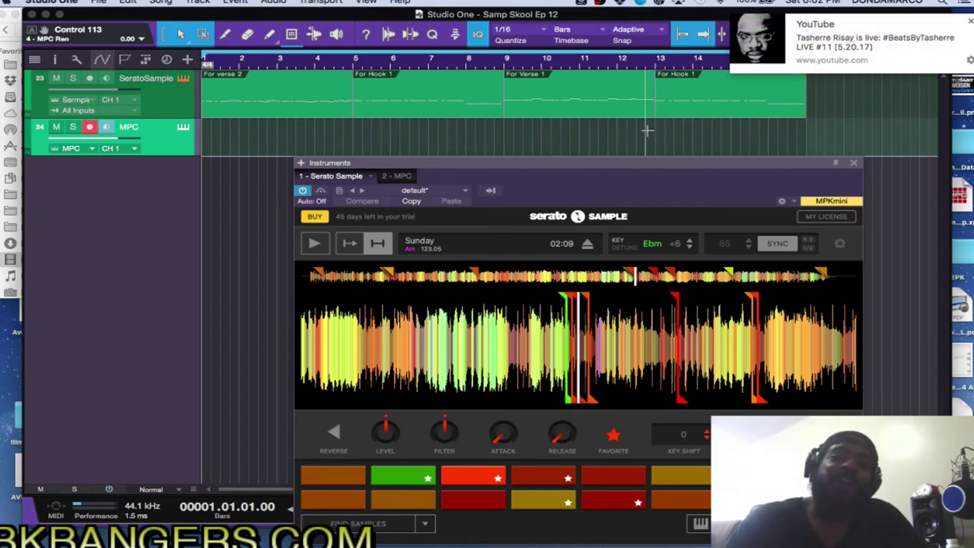
- Dismiss the desktop notifications and play the arrangement from the start again
left_click(969, 21)
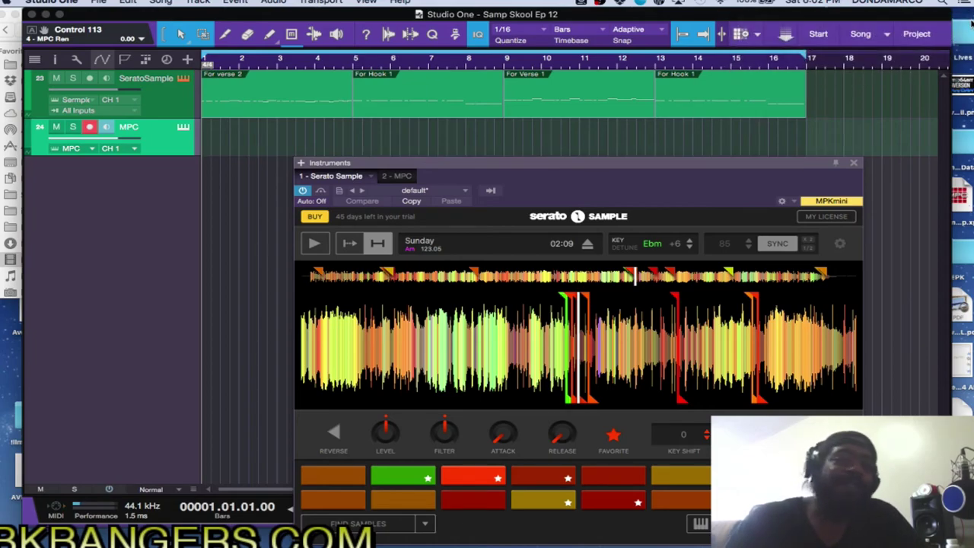
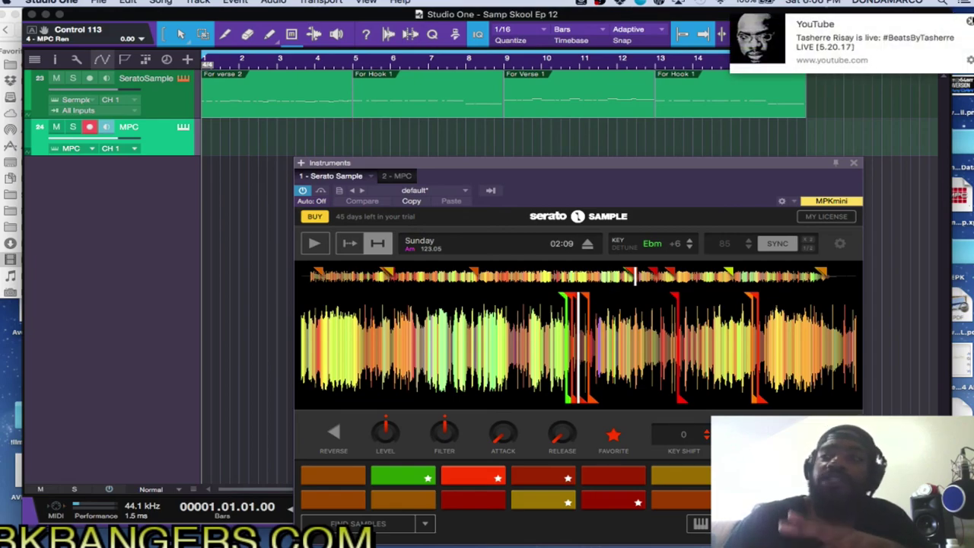
left_click(970, 21)
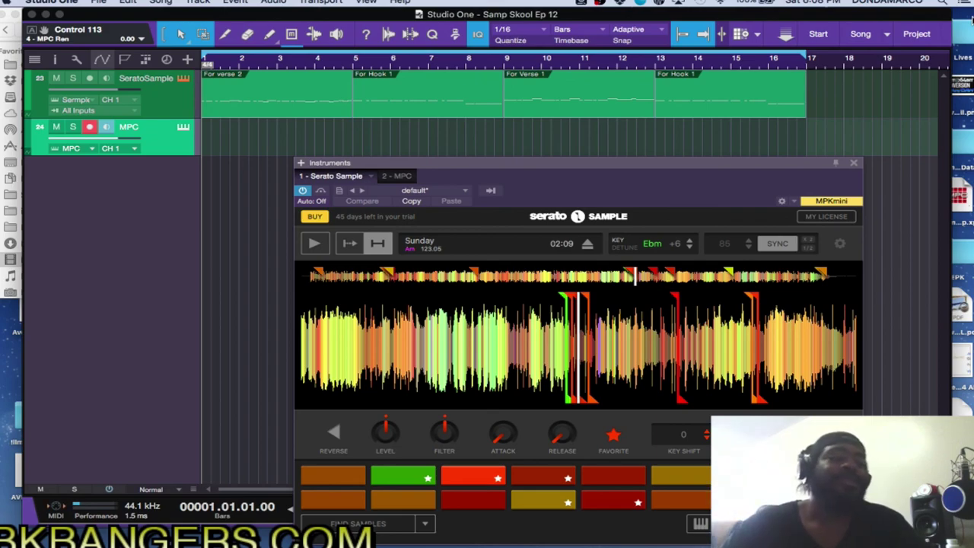
key("space")
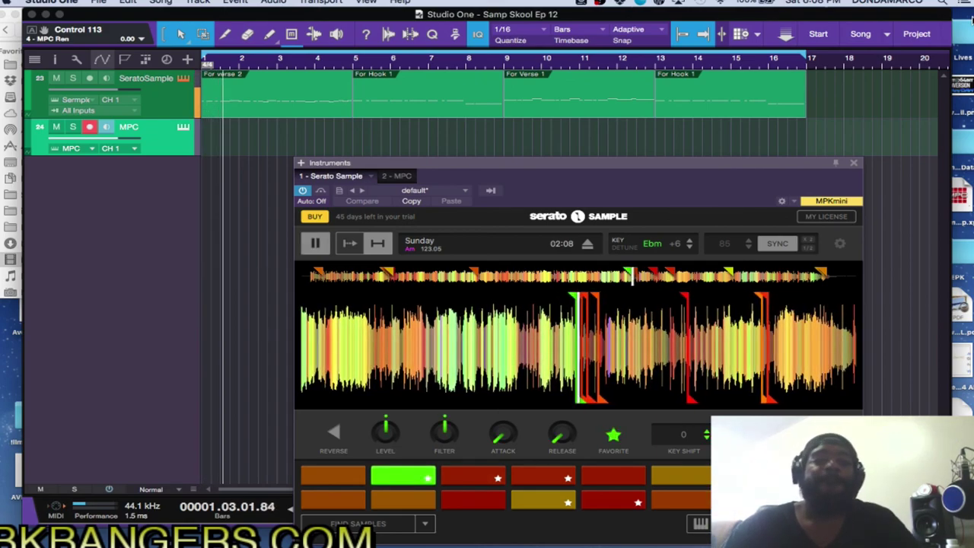